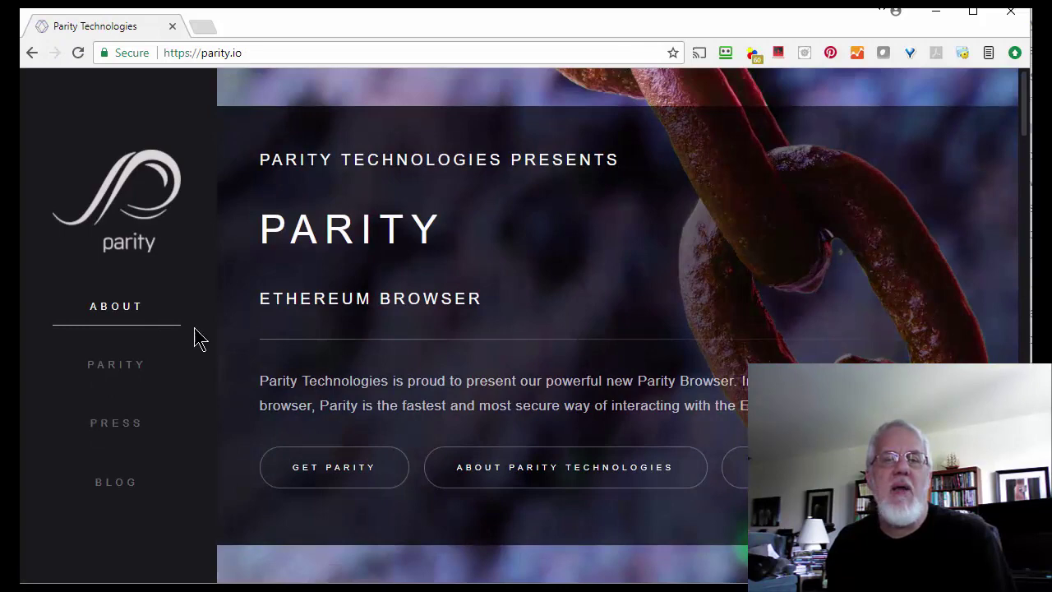
Step: Download Parity for Windows from its download page and complete the installation
{"action": "left_click", "coordinate": [360, 474]}
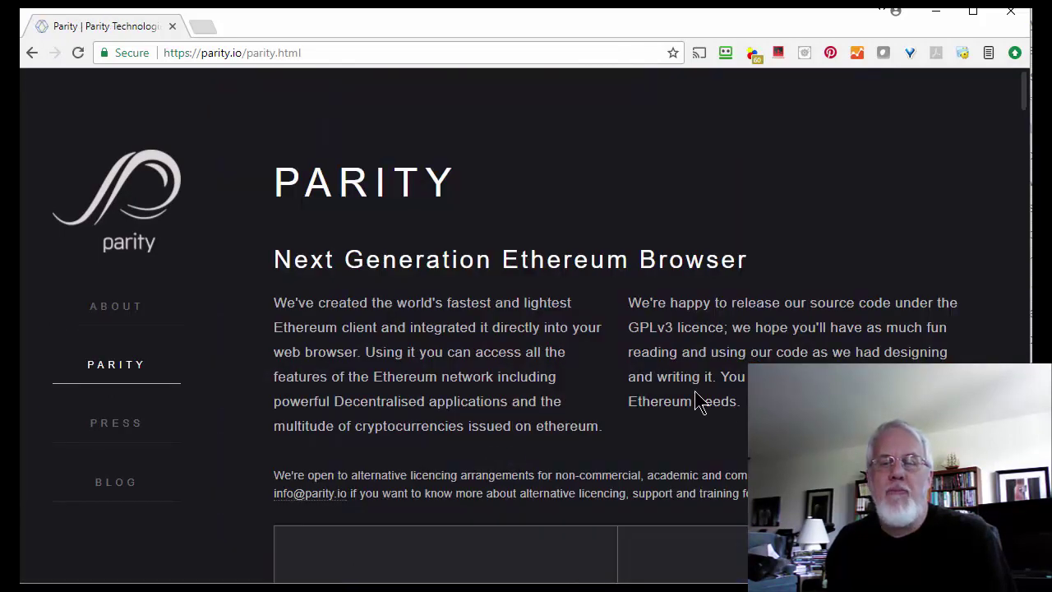
{"action": "scroll", "coordinate": [703, 399], "scroll_direction": "down", "scroll_amount": 4}
{"action": "scroll", "coordinate": [703, 399], "scroll_direction": "down", "scroll_amount": 10}
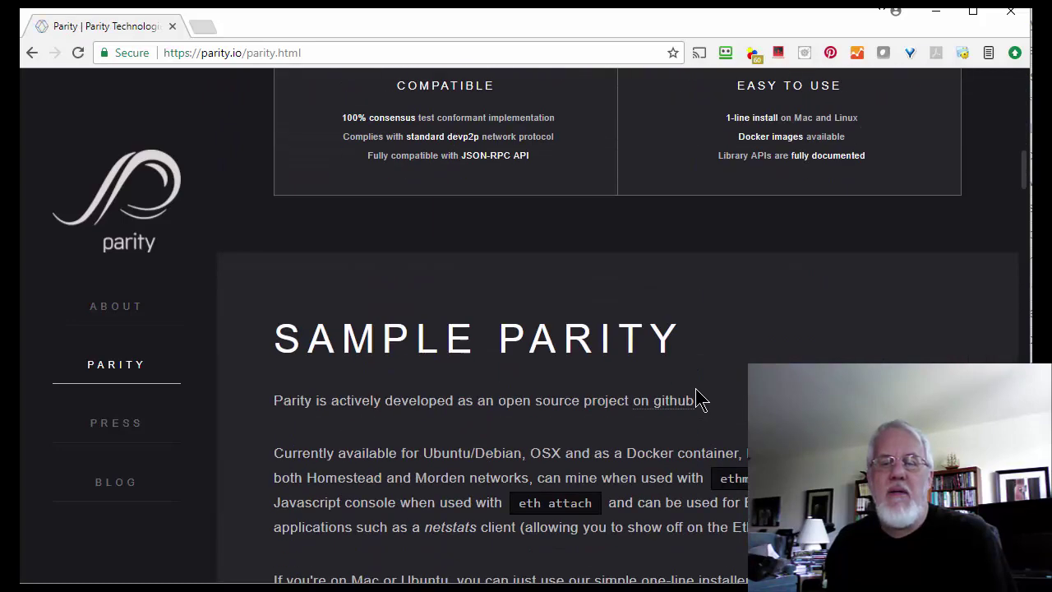
{"action": "scroll", "coordinate": [697, 403], "scroll_direction": "down", "scroll_amount": 2}
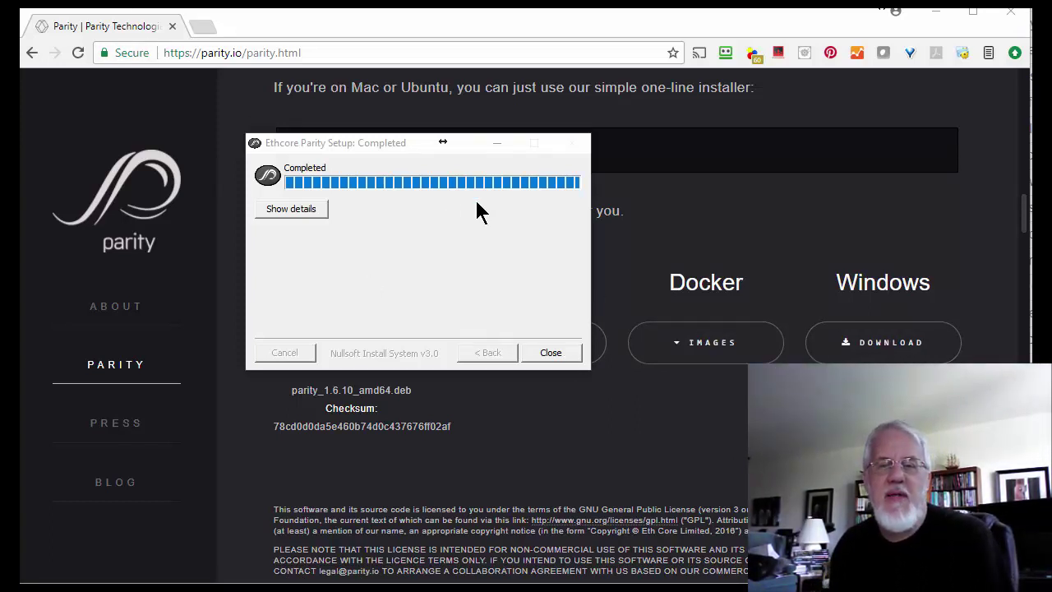
{"action": "left_click", "coordinate": [550, 354]}
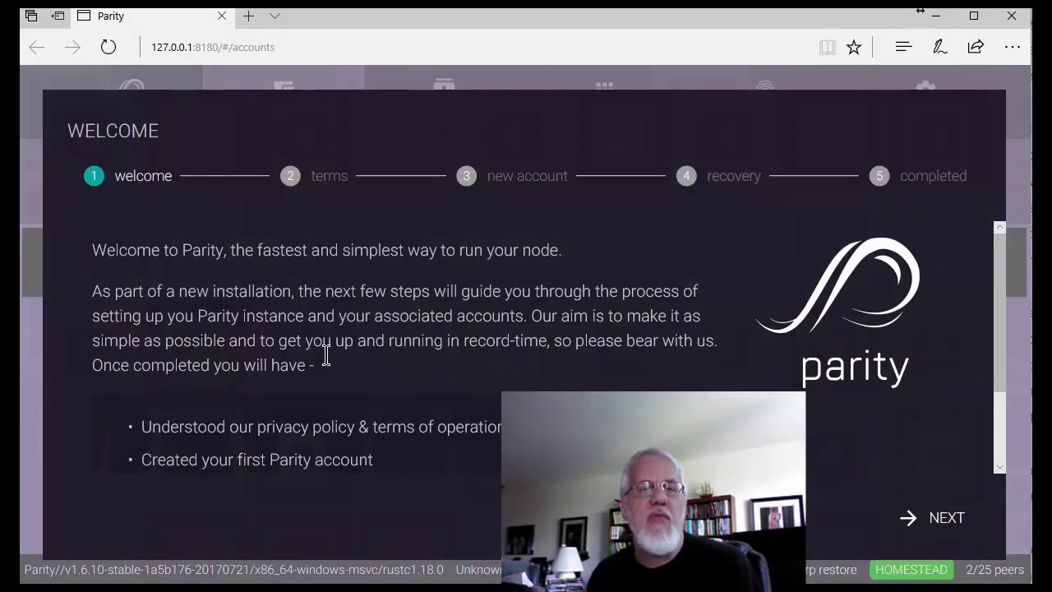
Step: Point out the 127.0.0.1:8180 wallet address, then advance the wizard from Welcome to Terms
{"action": "left_click", "coordinate": [322, 47]}
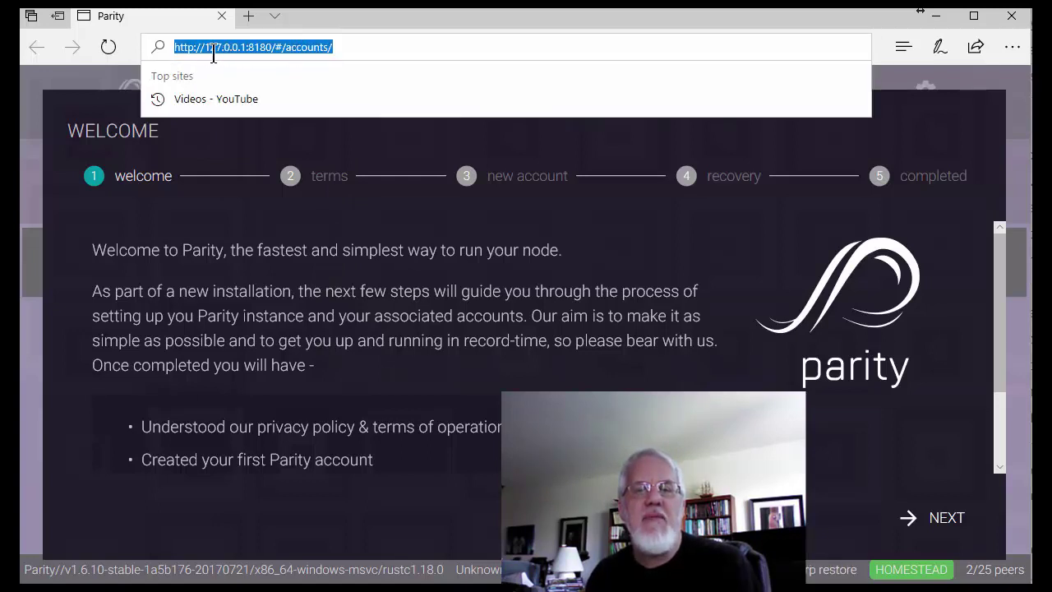
{"action": "left_click", "coordinate": [378, 51]}
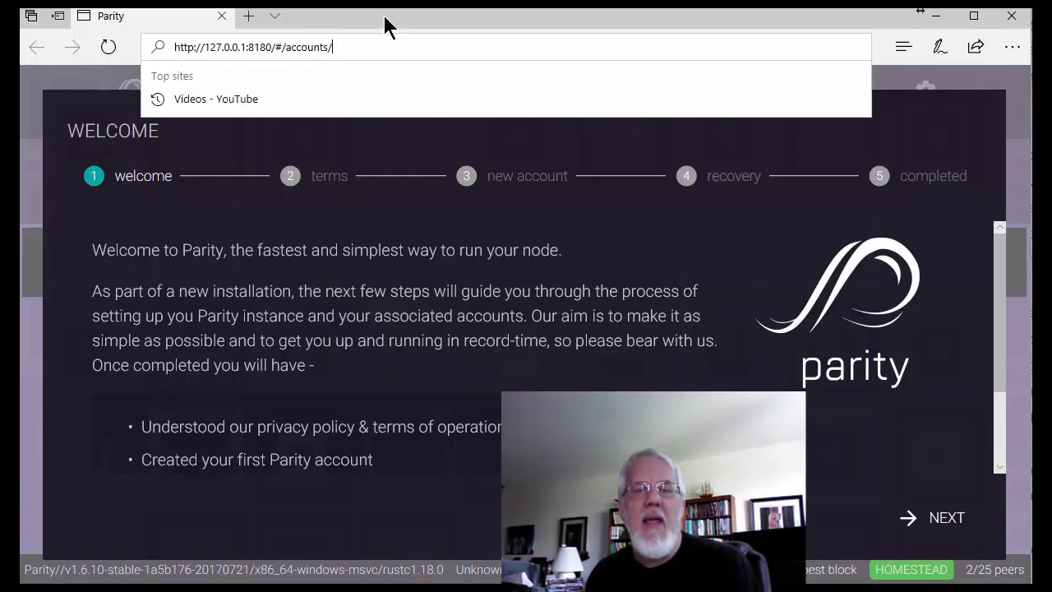
{"action": "key", "text": "Return"}
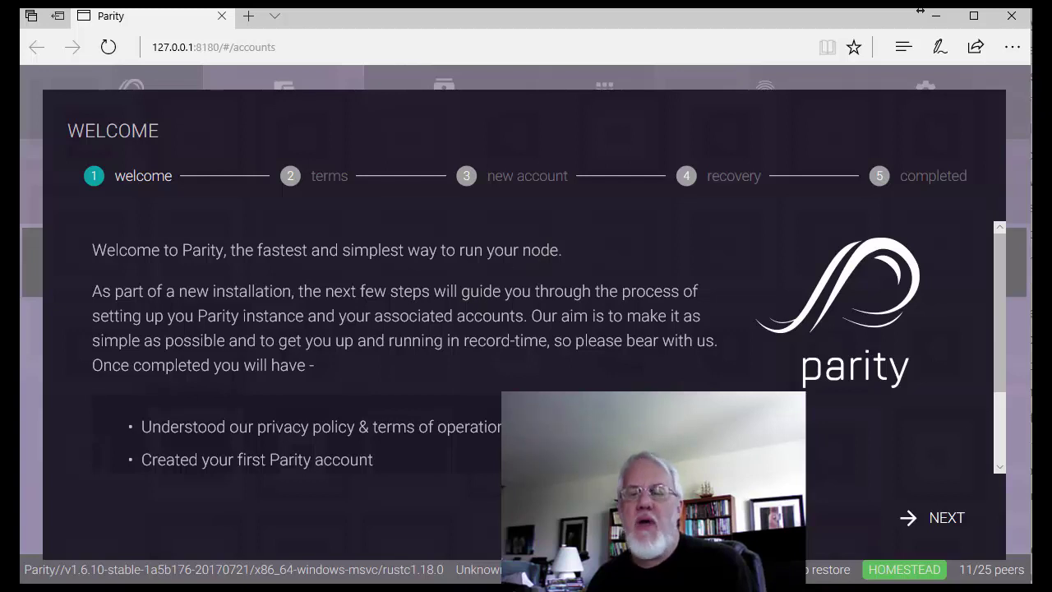
{"action": "left_click", "coordinate": [941, 526]}
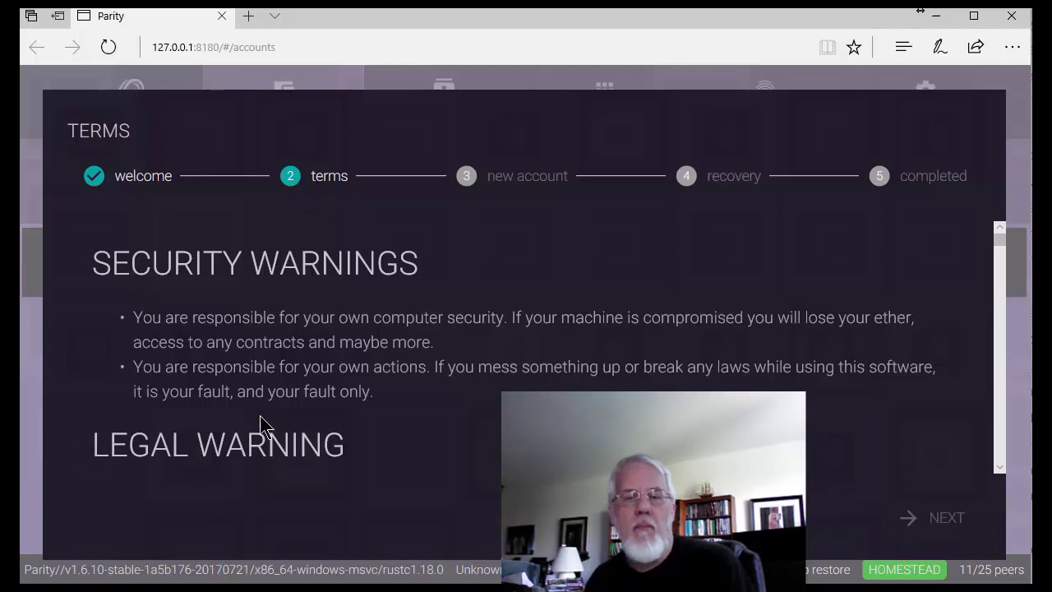
Step: Read the terms, tick 'I accept these terms and conditions' and continue to New Account
{"action": "scroll", "coordinate": [312, 409], "scroll_direction": "down", "scroll_amount": 2}
{"action": "scroll", "coordinate": [311, 409], "scroll_direction": "down", "scroll_amount": 10}
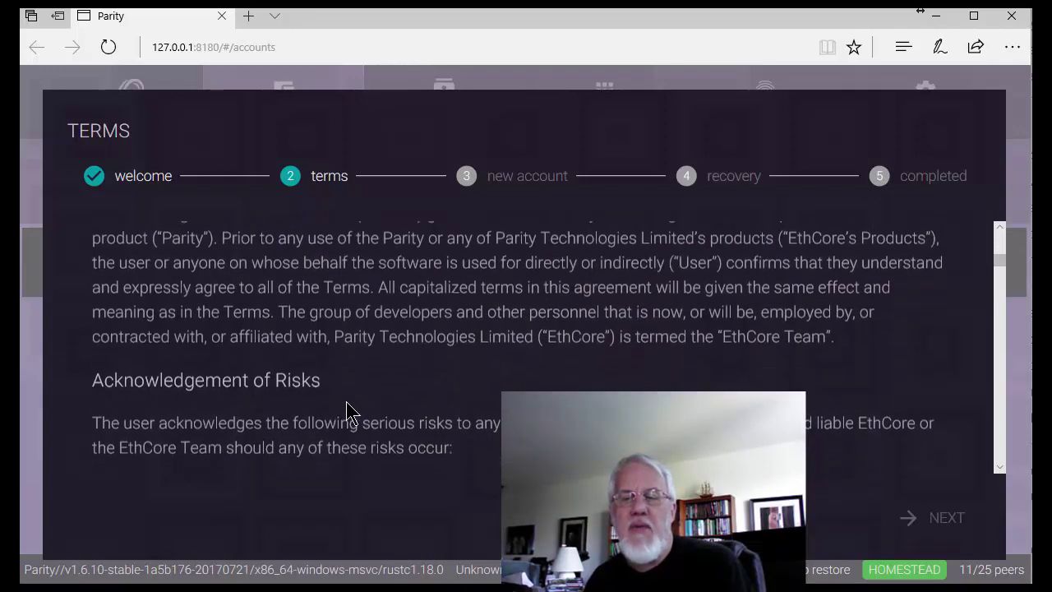
{"action": "scroll", "coordinate": [843, 265], "scroll_direction": "up", "scroll_amount": 10}
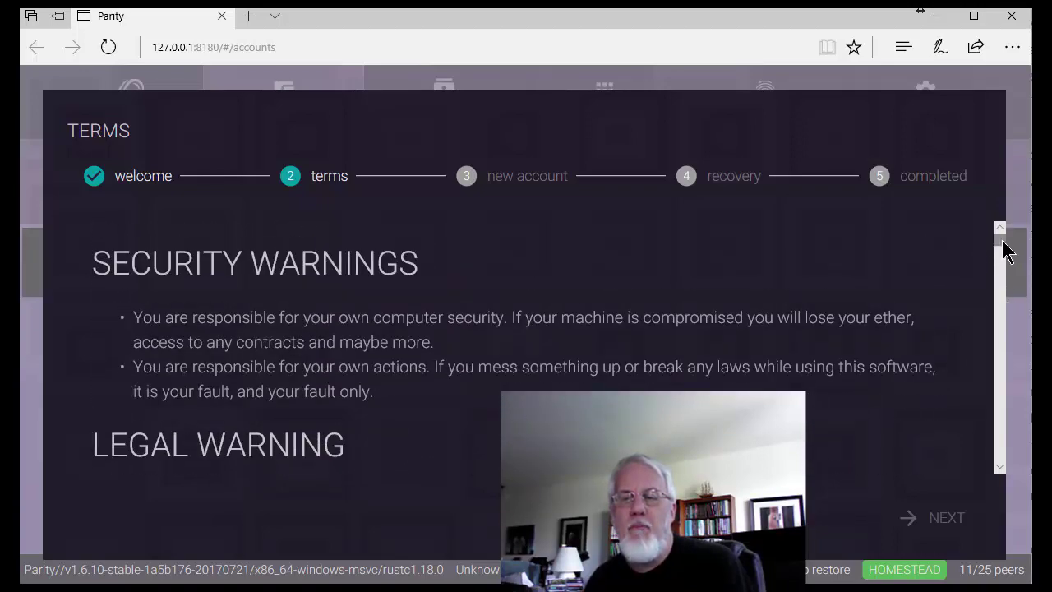
{"action": "left_click_drag", "start_coordinate": [1003, 245], "coordinate": [1017, 498]}
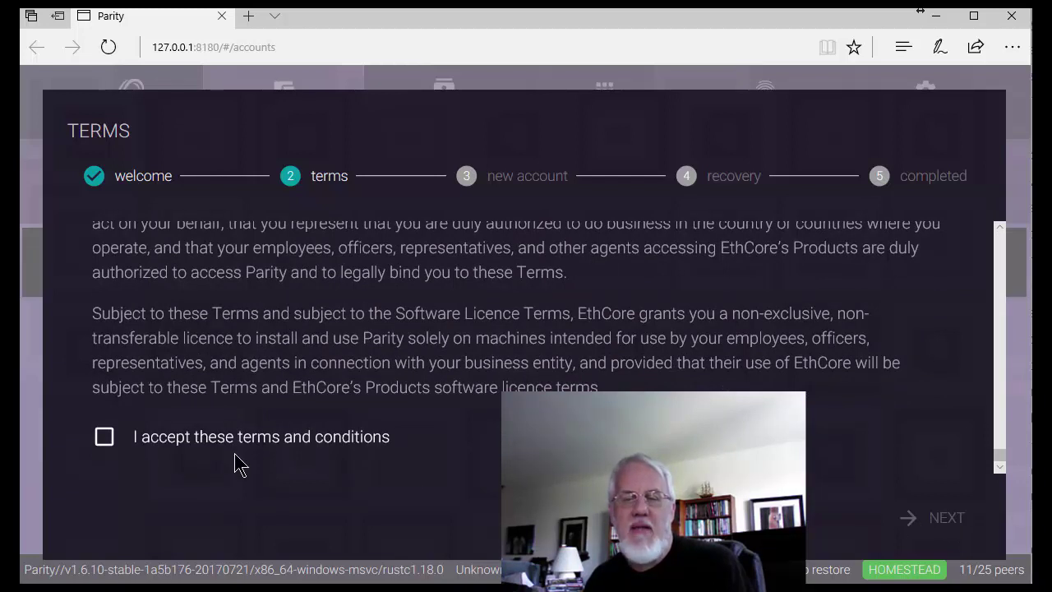
{"action": "left_click", "coordinate": [104, 436]}
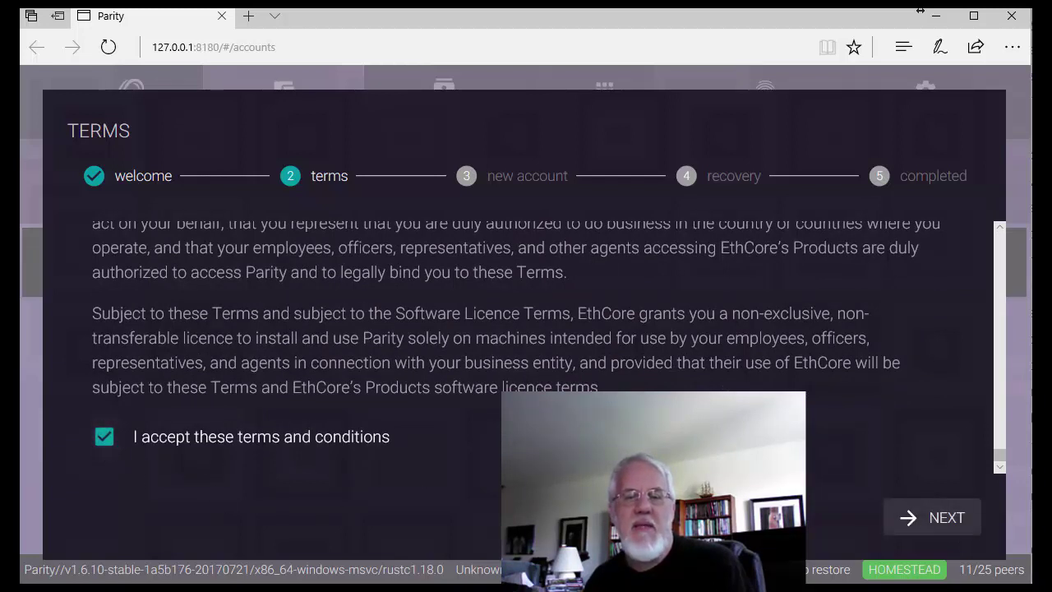
{"action": "left_click", "coordinate": [927, 526]}
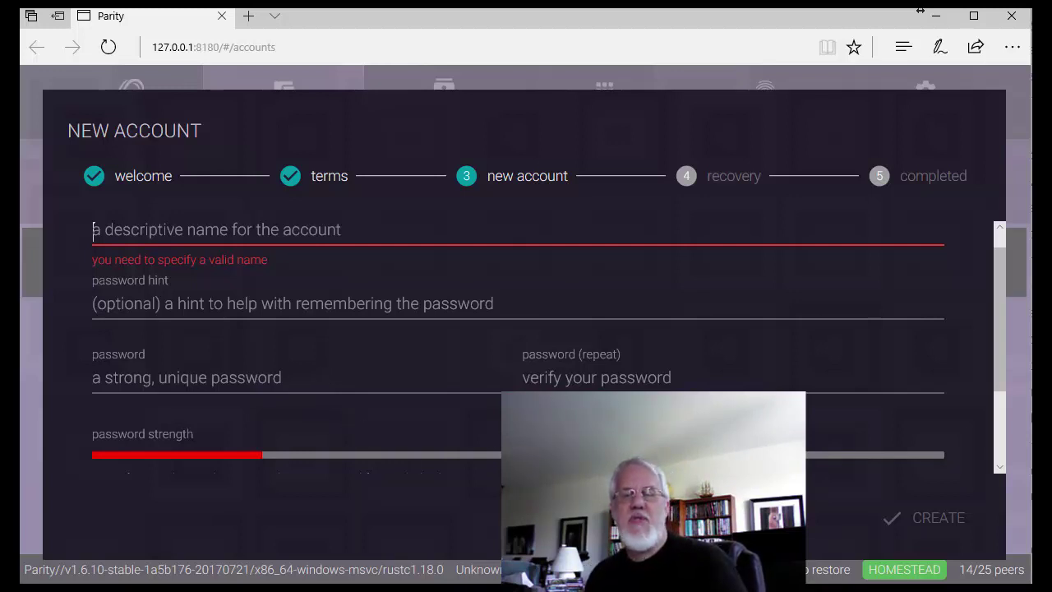
Step: Paste the saved password from line 1 of the notes into both password fields
{"action": "key", "text": "alt+Tab"}
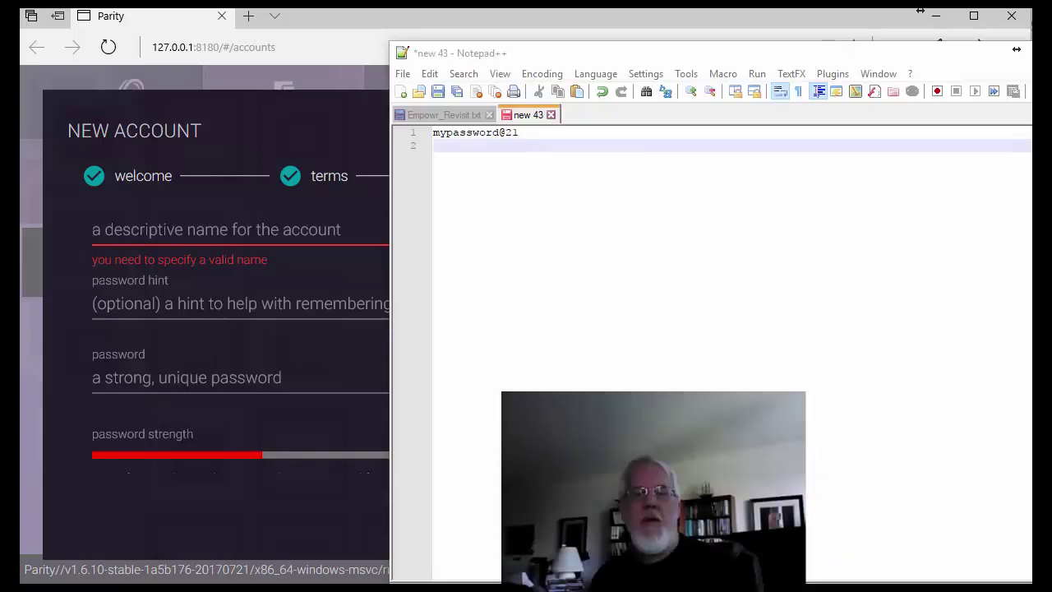
{"action": "left_click_drag", "start_coordinate": [535, 131], "coordinate": [430, 133]}
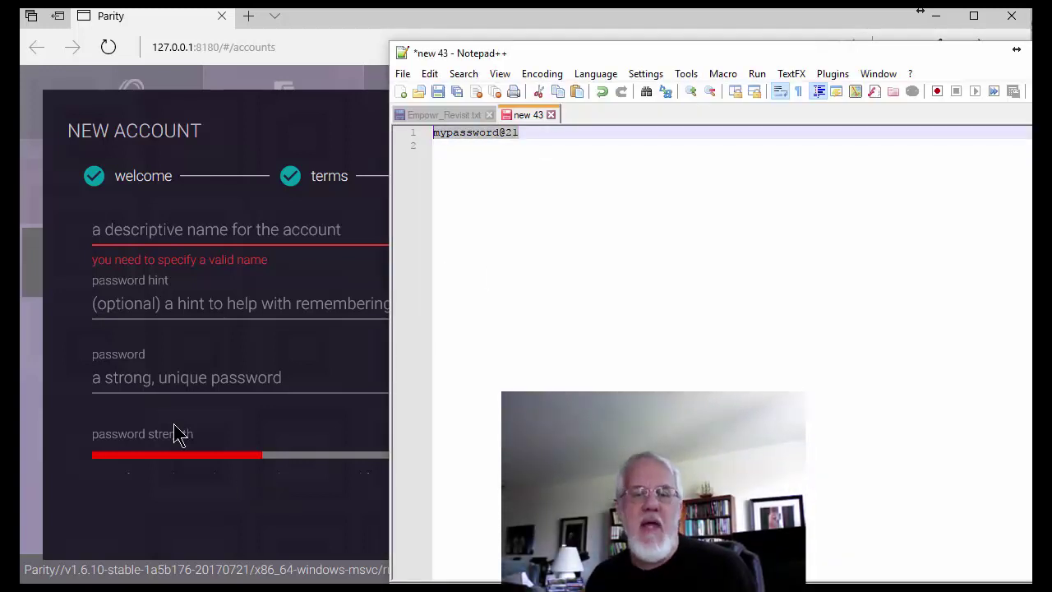
{"action": "left_click", "coordinate": [146, 393]}
{"action": "key", "text": "ctrl+v"}
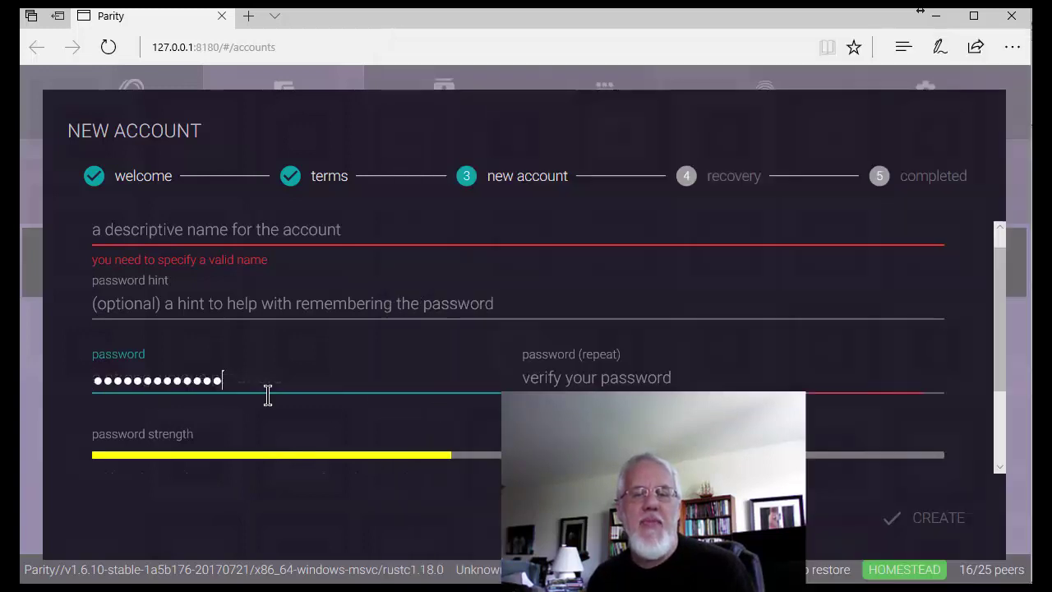
{"action": "key", "text": "Tab"}
{"action": "key", "text": "ctrl+v"}
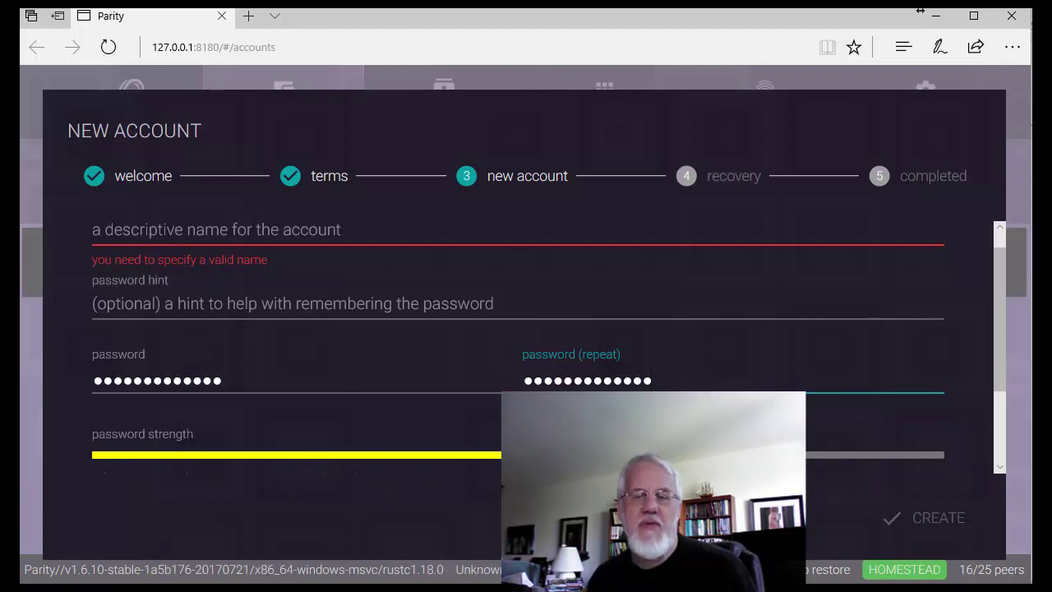
Step: Replace both password fields with the longer password from line 2 of the notes
{"action": "key", "text": "alt+Tab"}
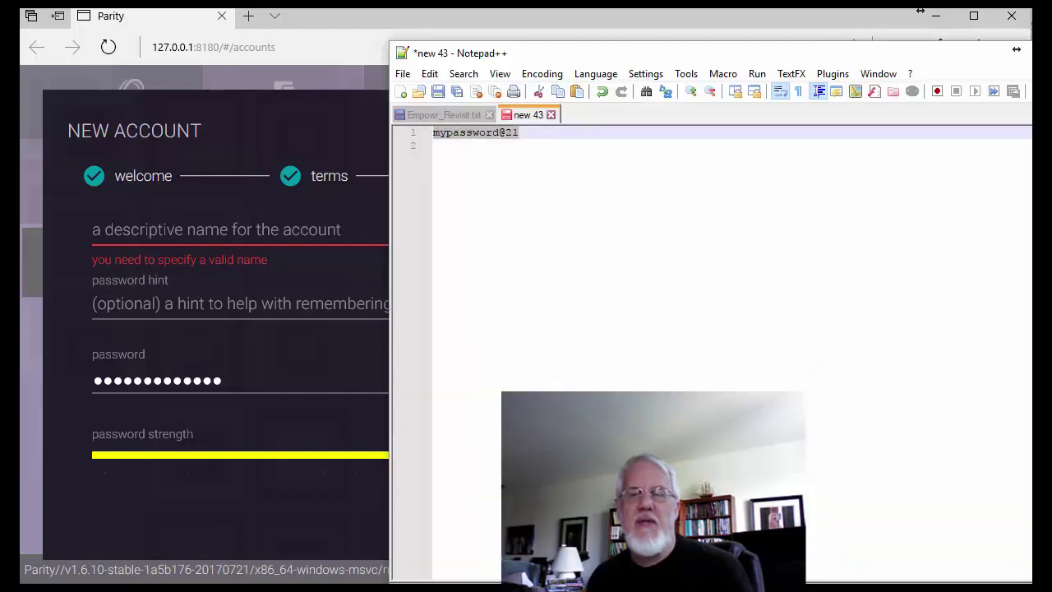
{"action": "left_click", "coordinate": [473, 173]}
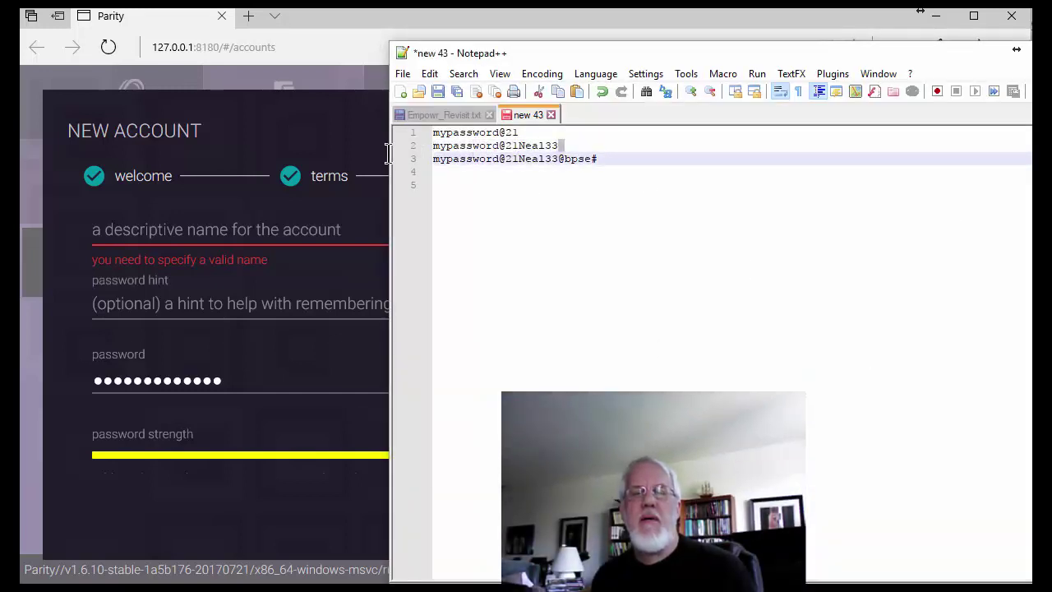
{"action": "left_click_drag", "start_coordinate": [573, 141], "coordinate": [390, 145]}
{"action": "mouse_move", "coordinate": [218, 386]}
{"action": "left_mouse_down"}
{"action": "mouse_move", "coordinate": [176, 378]}
{"action": "mouse_move", "coordinate": [94, 400]}
{"action": "left_mouse_up"}
{"action": "key", "text": "ctrl+v"}
{"action": "key", "text": "Tab"}
{"action": "key", "text": "ctrl+v"}
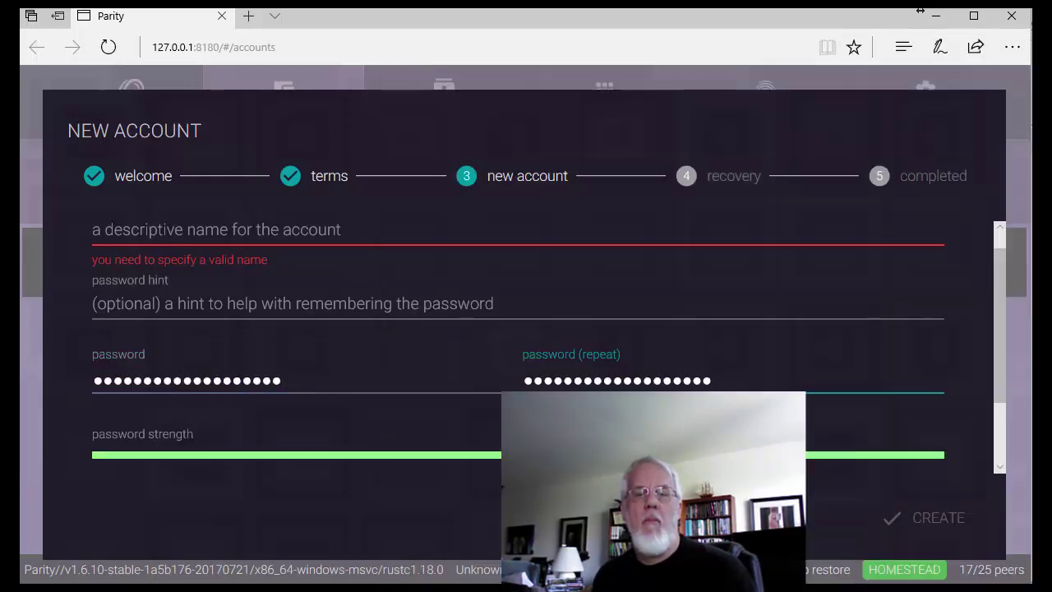
Step: Replace both password fields with the longest password from line 3 of the notes
{"action": "key", "text": "alt+Tab"}
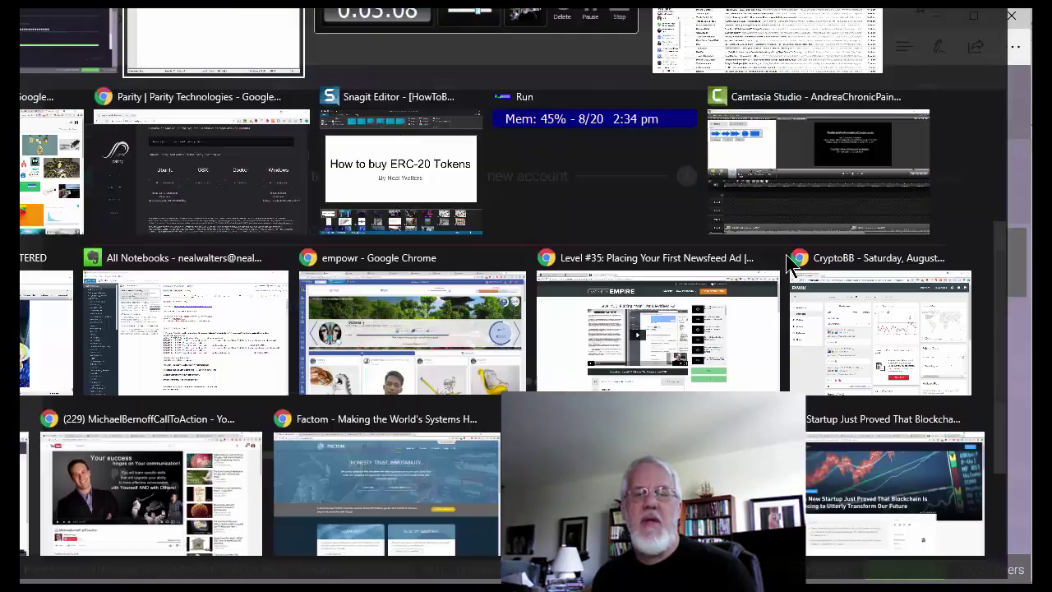
{"action": "left_click", "coordinate": [607, 158]}
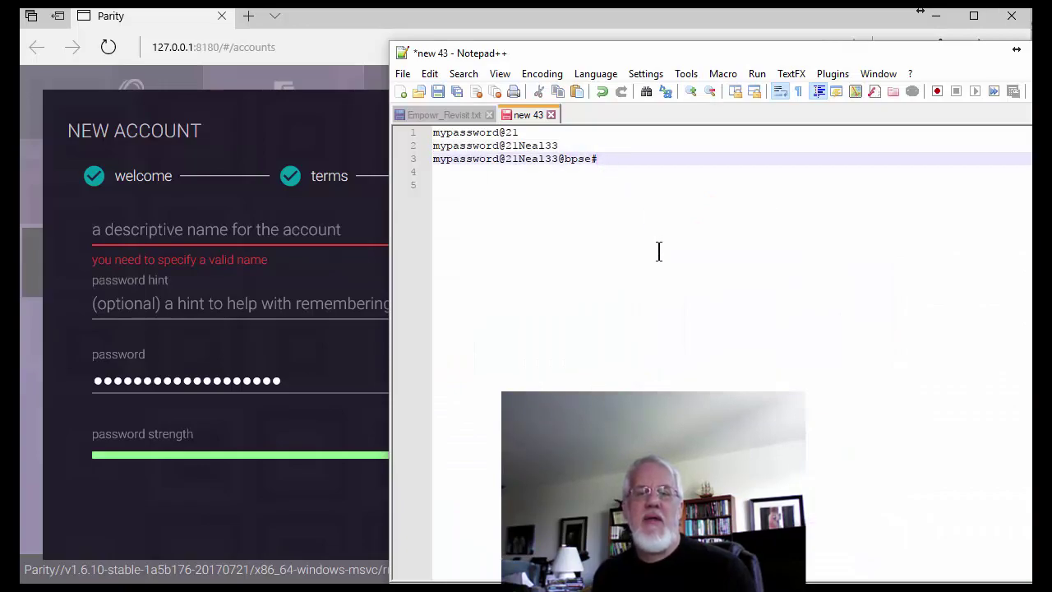
{"action": "key", "text": "shift+Home"}
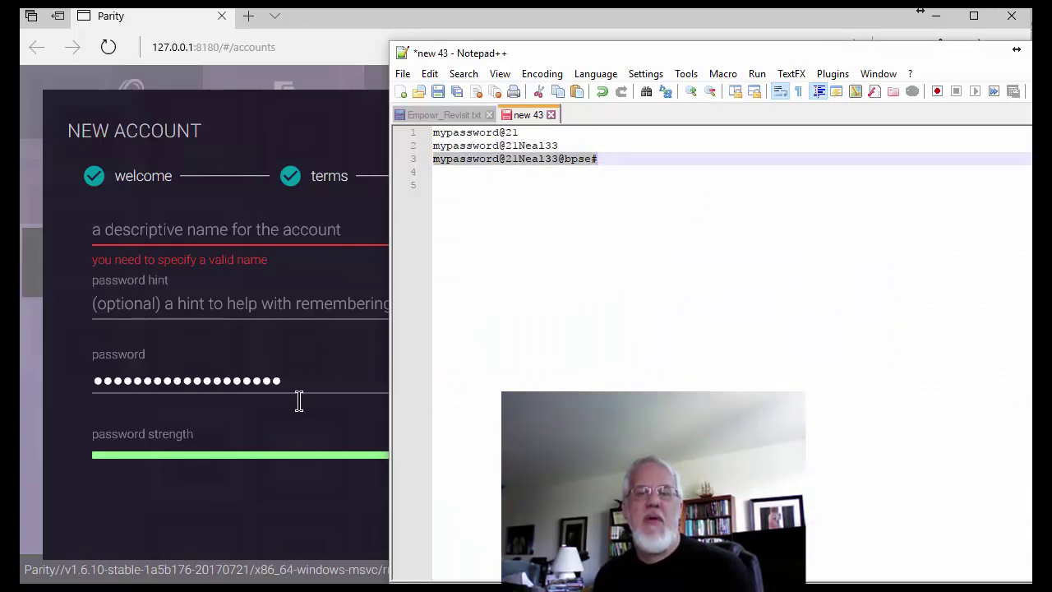
{"action": "left_click_drag", "start_coordinate": [294, 382], "coordinate": [75, 376]}
{"action": "key", "text": "ctrl+v"}
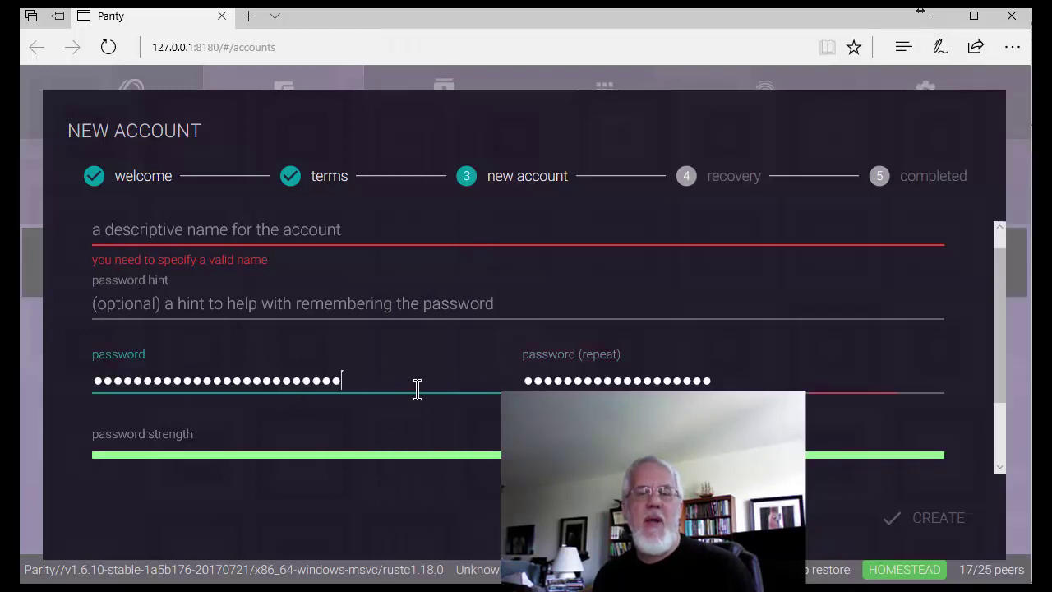
{"action": "left_click_drag", "start_coordinate": [529, 381], "coordinate": [720, 395]}
{"action": "key", "text": "ctrl+v"}
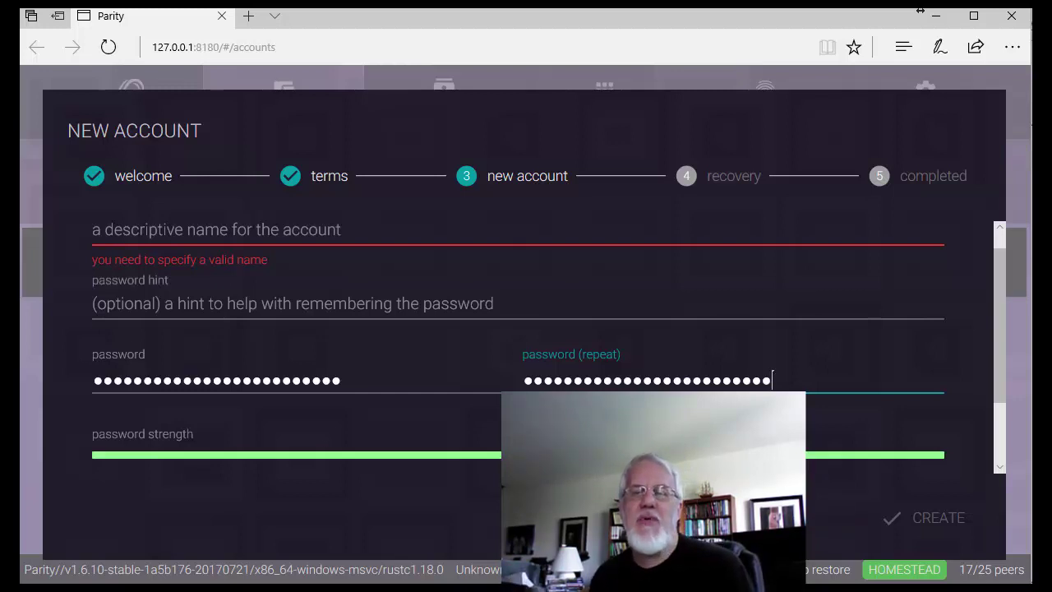
Step: Review the drafted password variants in Notepad++, highlighting the parts added to password three
{"action": "key", "text": "alt+Tab"}
{"action": "left_click", "coordinate": [519, 134]}
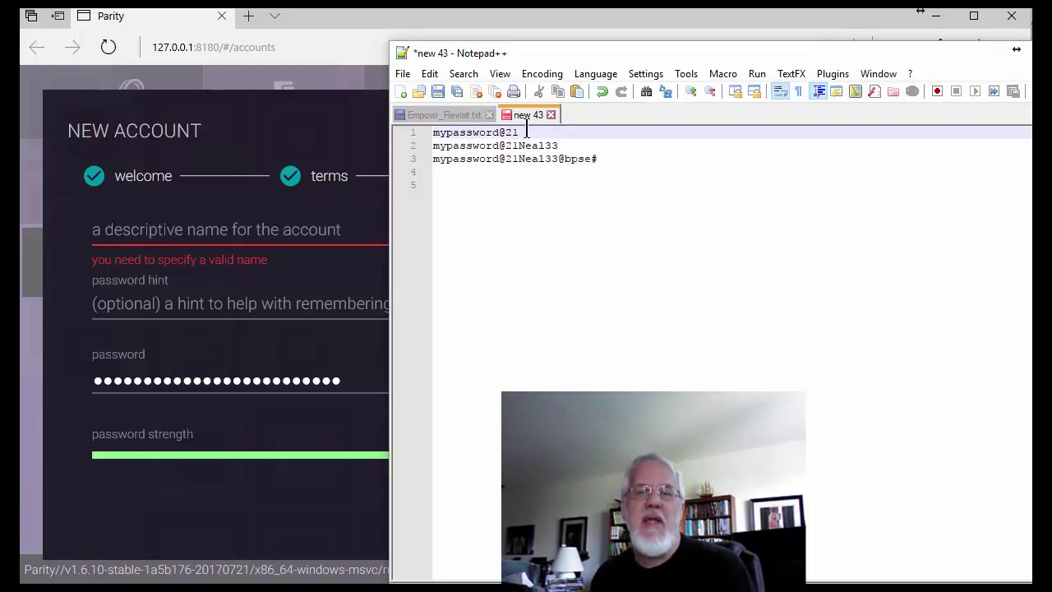
{"action": "double_click", "coordinate": [576, 159]}
{"action": "double_click", "coordinate": [539, 160]}
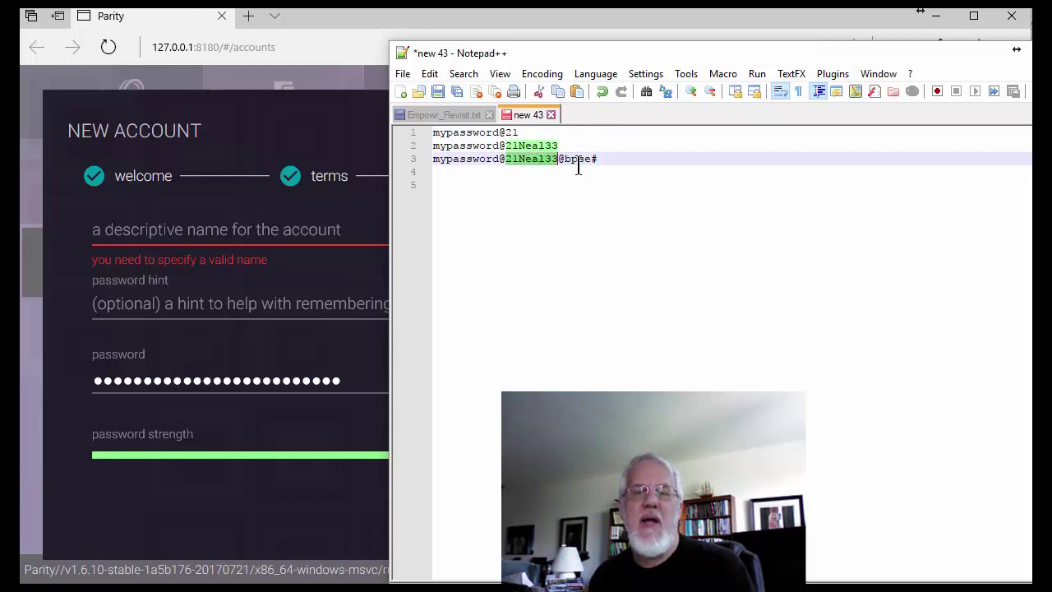
{"action": "double_click", "coordinate": [578, 159]}
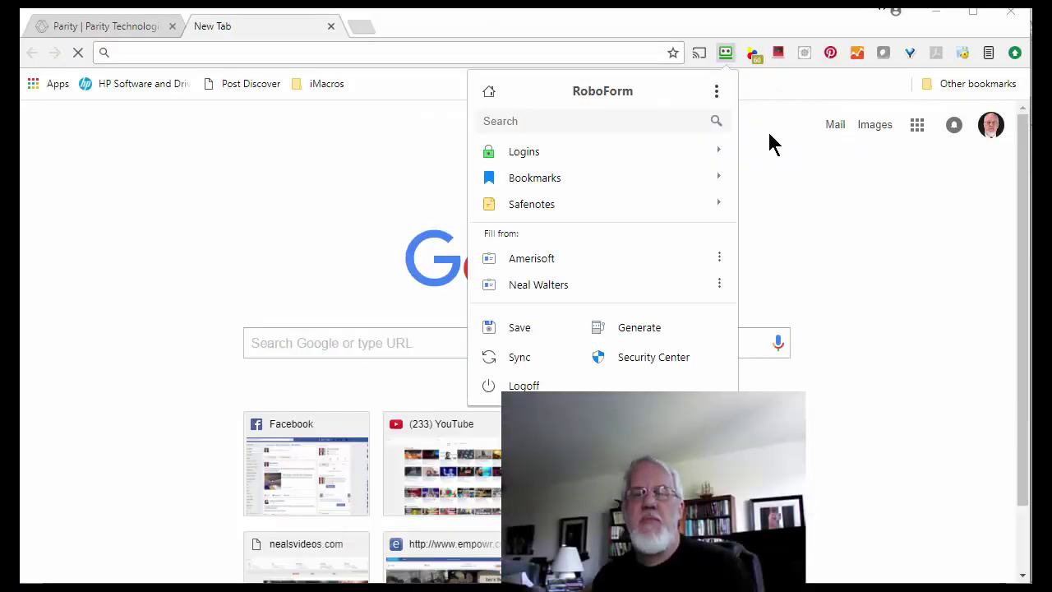
Step: Generate a new 30-character password in RoboForm's password generator and select it
{"action": "left_click", "coordinate": [665, 333]}
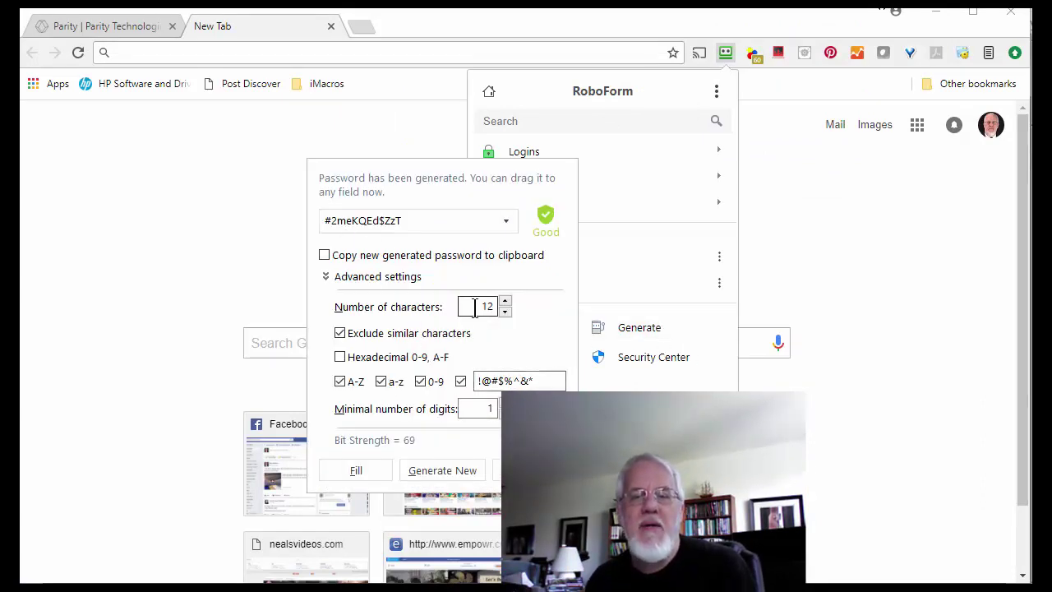
{"action": "left_click_drag", "start_coordinate": [462, 305], "coordinate": [526, 304]}
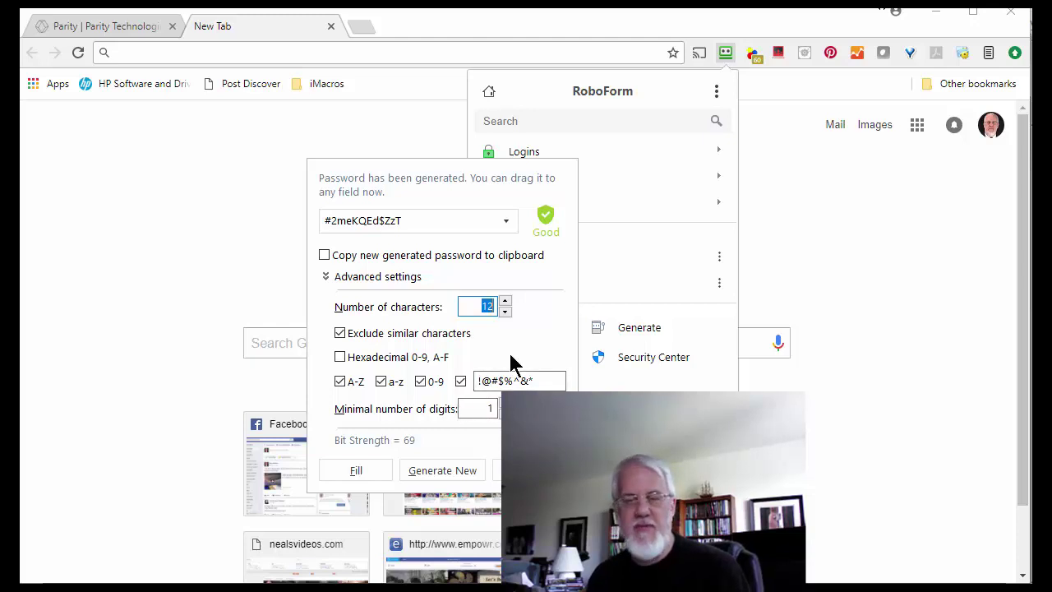
{"action": "type", "text": "30"}
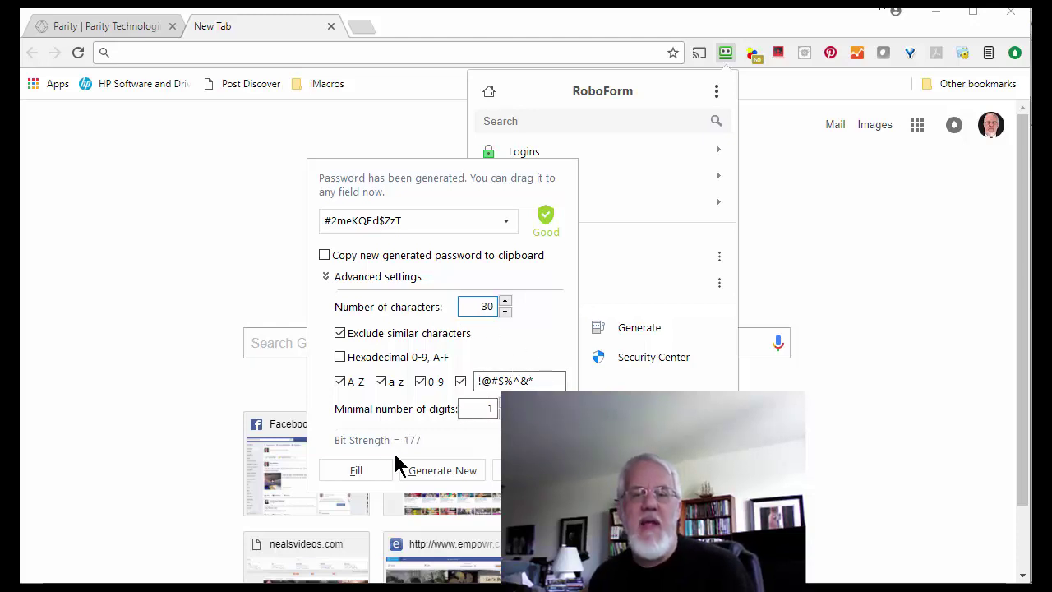
{"action": "left_click", "coordinate": [439, 475]}
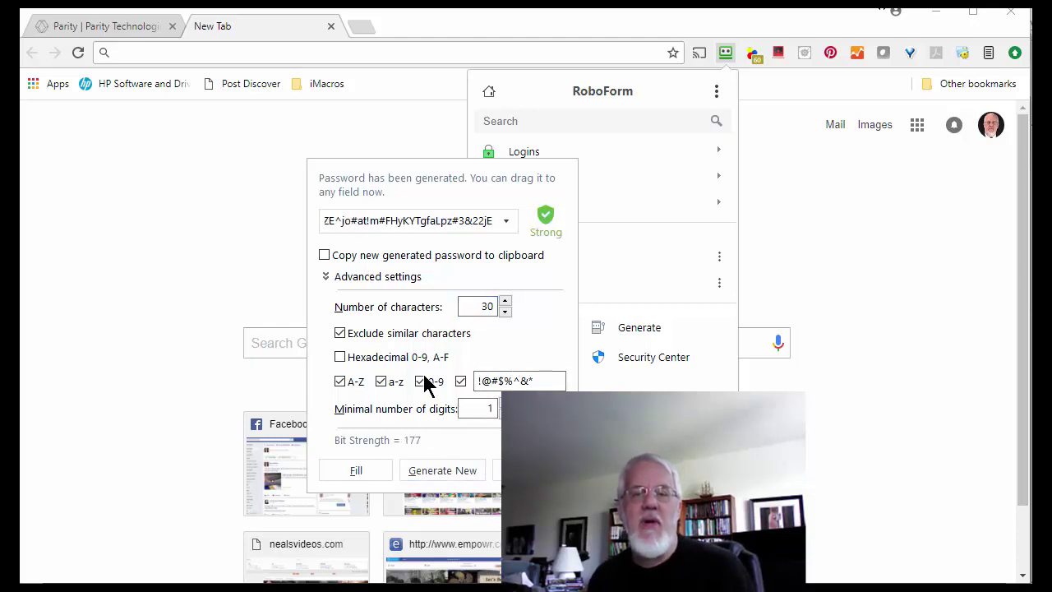
{"action": "double_click", "coordinate": [392, 228]}
{"action": "key", "text": "ctrl+c"}
Step: Paste the generated password onto line 5 of the Notepad++ notes and hide Chrome
{"action": "key", "text": "alt+Tab"}
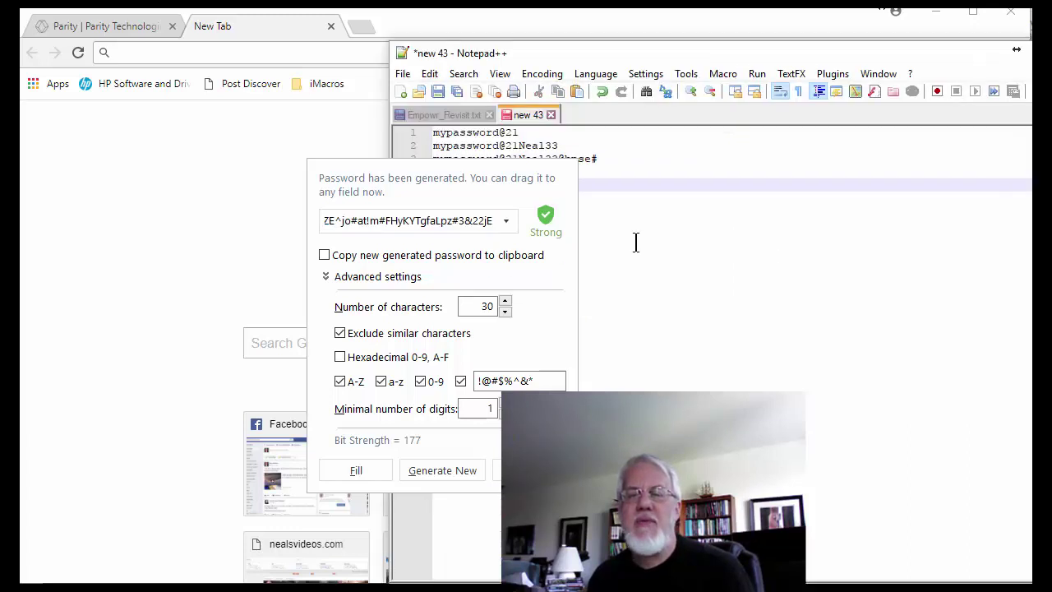
{"action": "key", "text": "ctrl+v"}
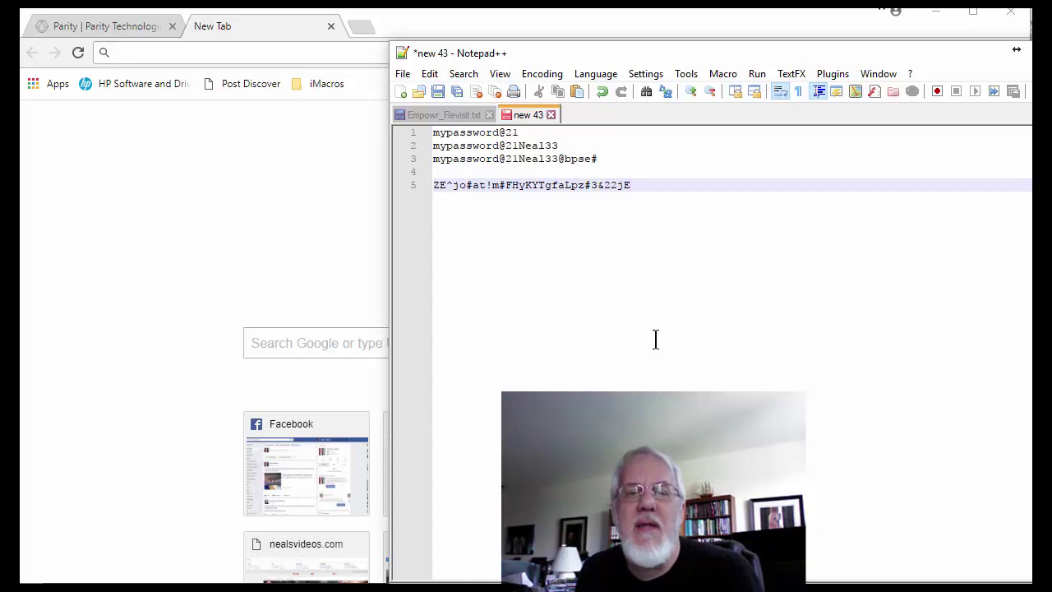
{"action": "left_click_drag", "start_coordinate": [637, 186], "coordinate": [417, 185]}
{"action": "left_click", "coordinate": [530, 174]}
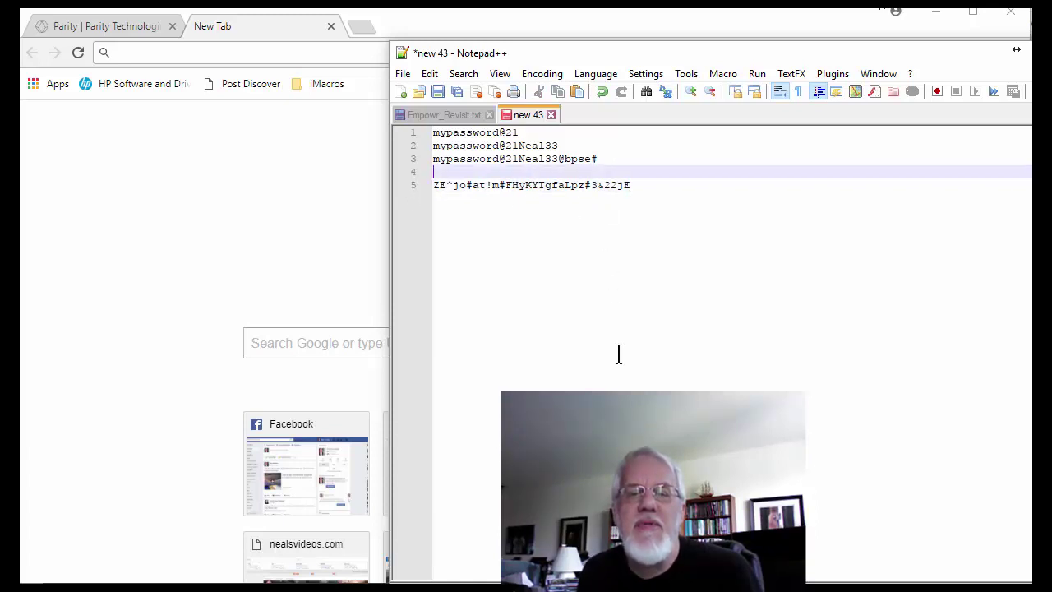
{"action": "left_click", "coordinate": [648, 185]}
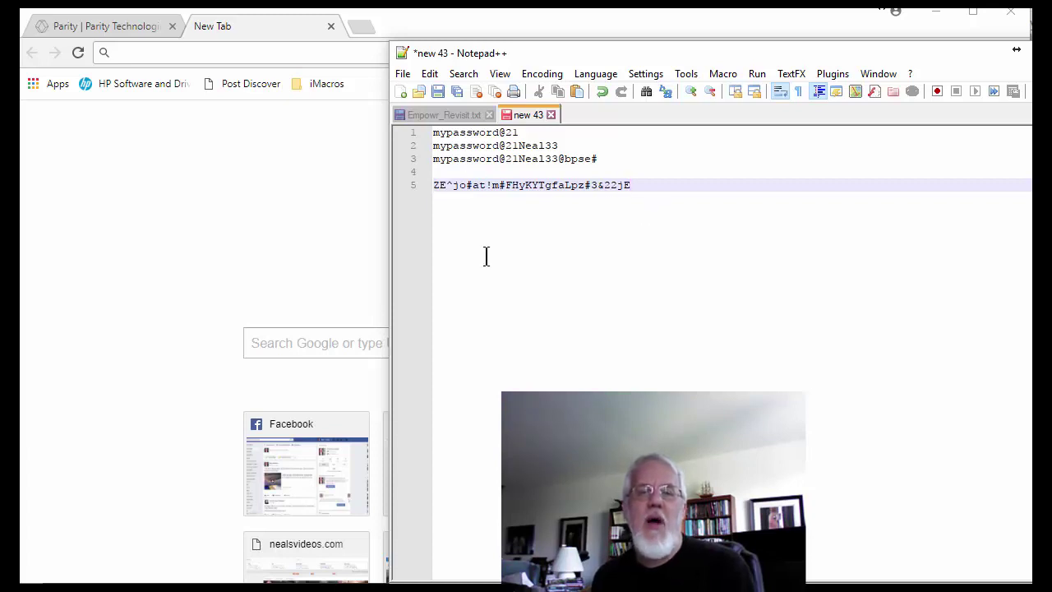
{"action": "left_click", "coordinate": [947, 17]}
{"action": "left_click", "coordinate": [937, 14]}
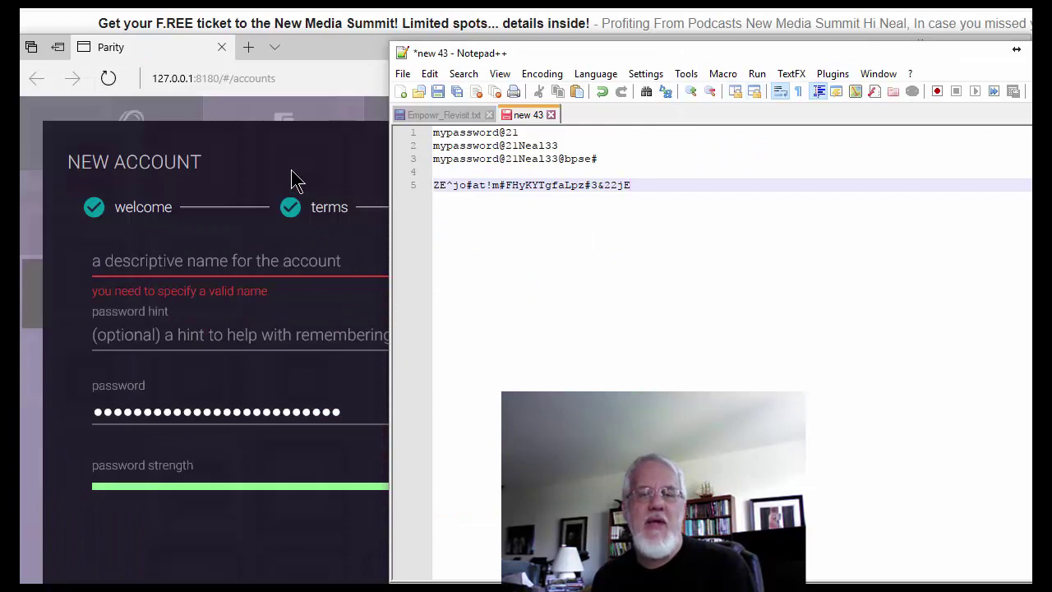
Step: Bring the Edge window with Parity's New Account form to the front
{"action": "left_click", "coordinate": [287, 78]}
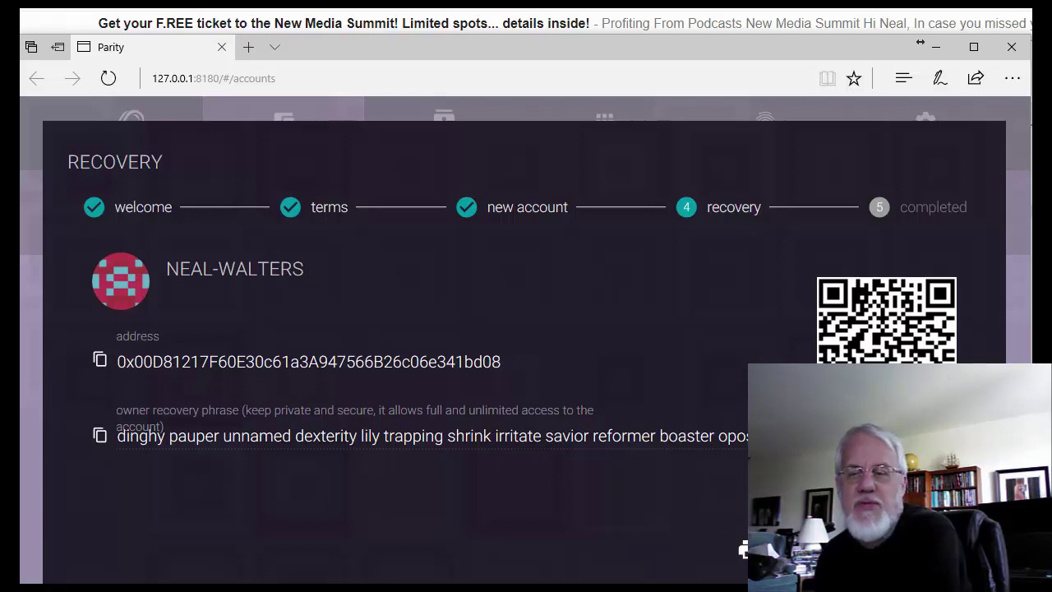
Step: Advance past the Recovery step and close the setup Completed message
{"action": "left_click", "coordinate": [743, 550]}
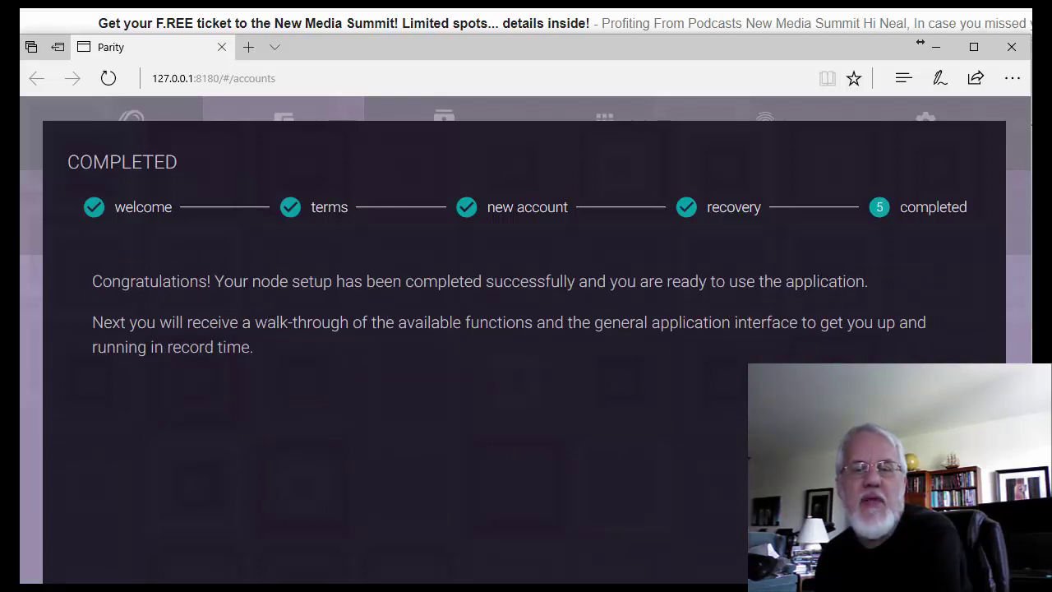
{"action": "left_click", "coordinate": [946, 567]}
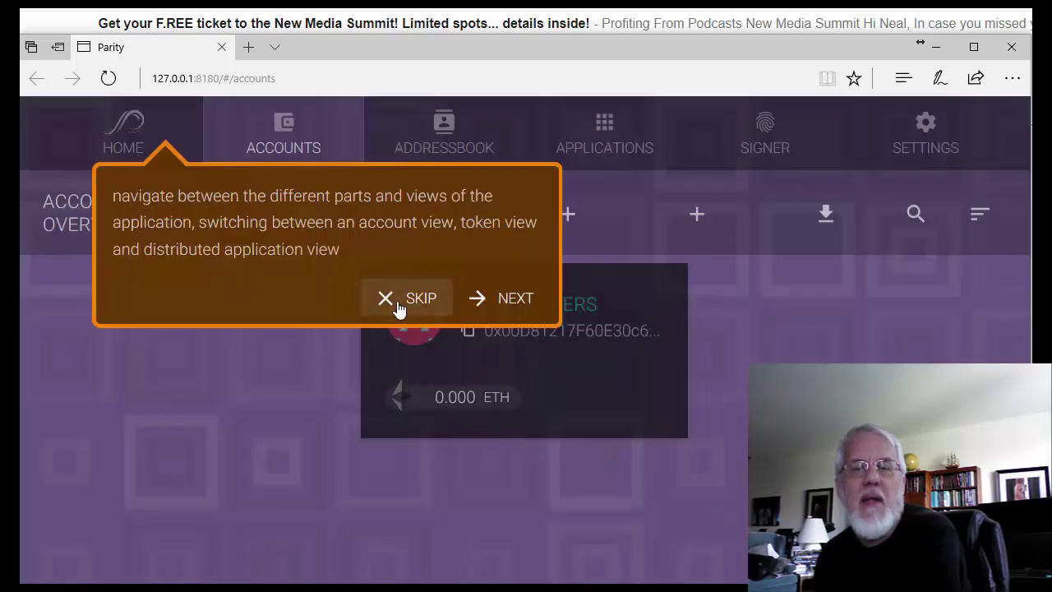
Step: Step through the Parity tour tips to the accounts tip and finish the walk-through
{"action": "left_click", "coordinate": [507, 308]}
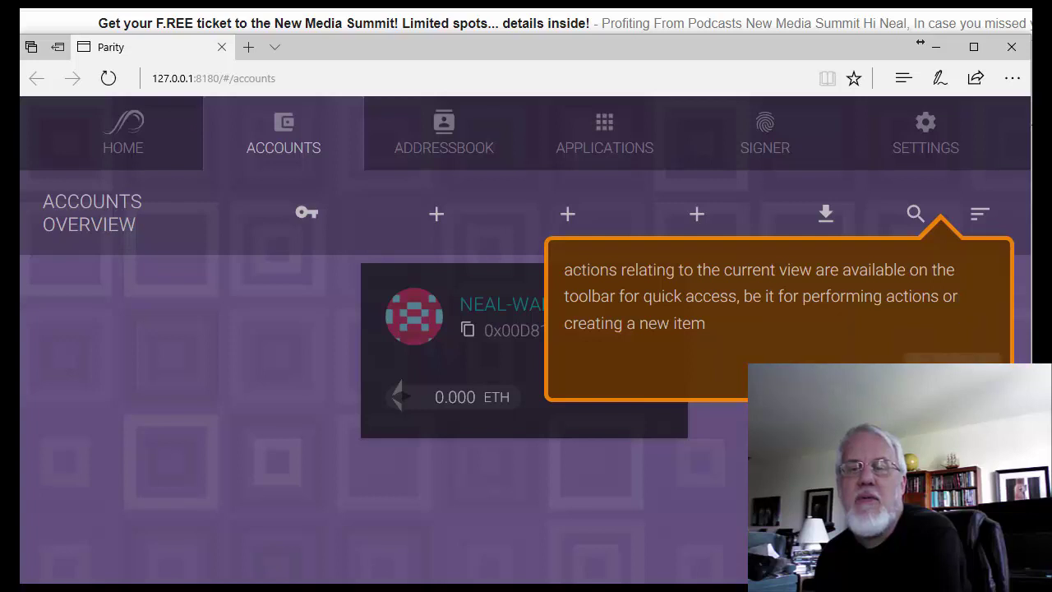
{"action": "left_click", "coordinate": [951, 359]}
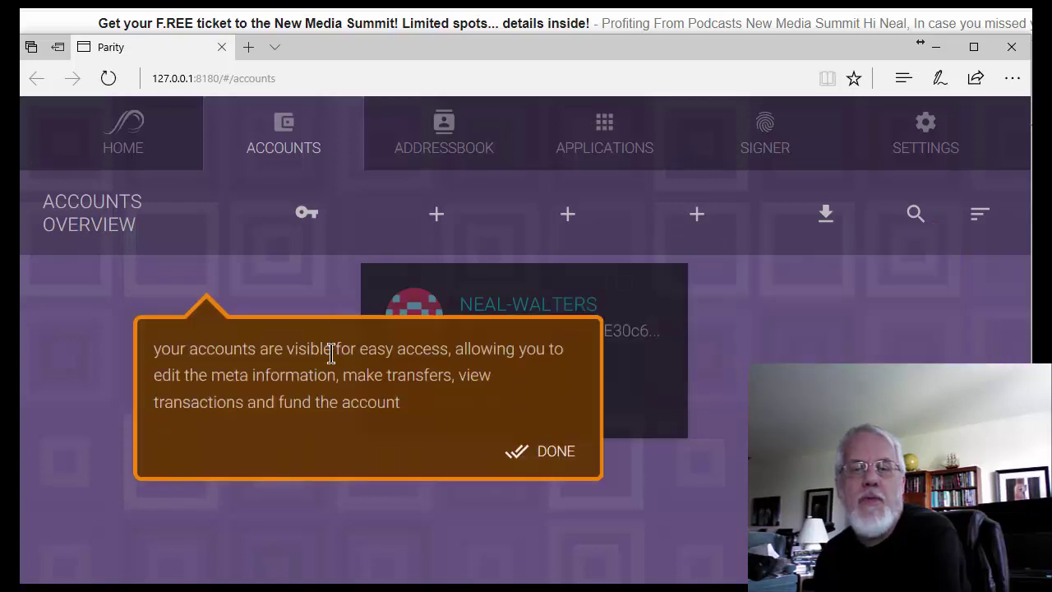
{"action": "left_click", "coordinate": [557, 453]}
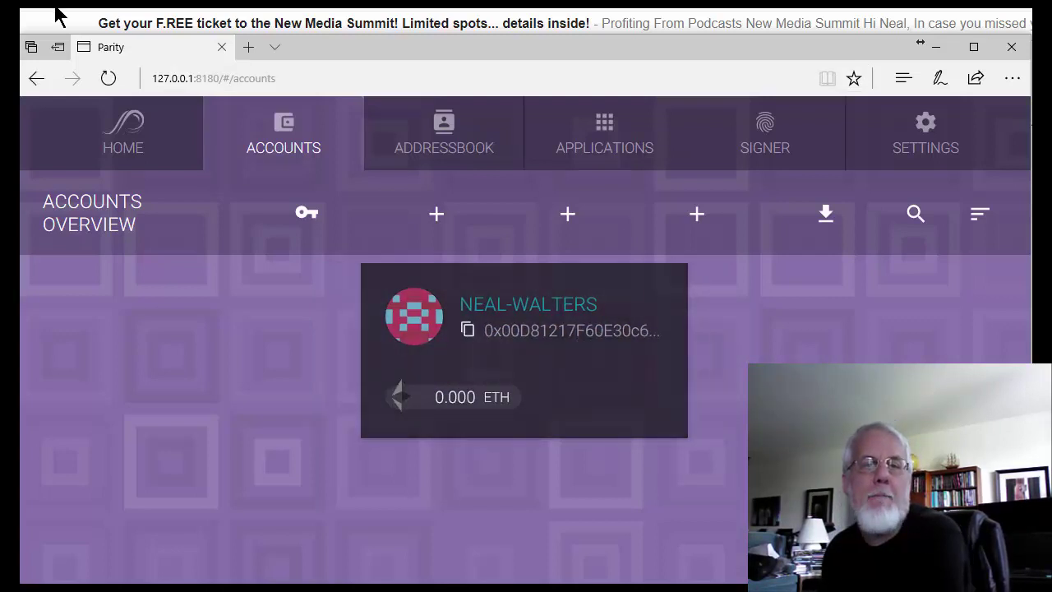
Step: Create a brand-new Parity account with the + button and copy its address
{"action": "left_click", "coordinate": [436, 215]}
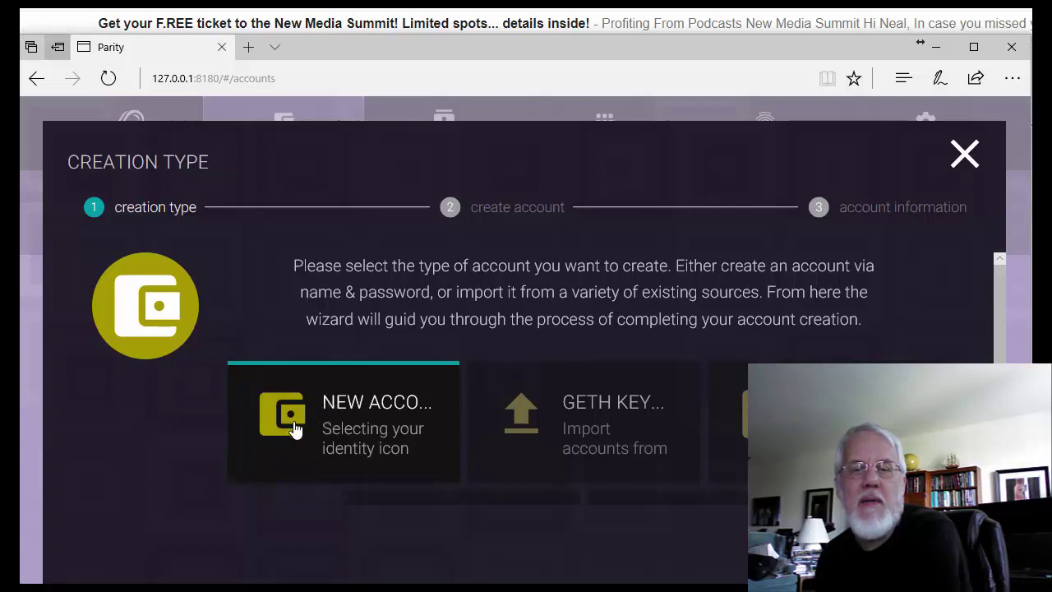
{"action": "left_click", "coordinate": [941, 549]}
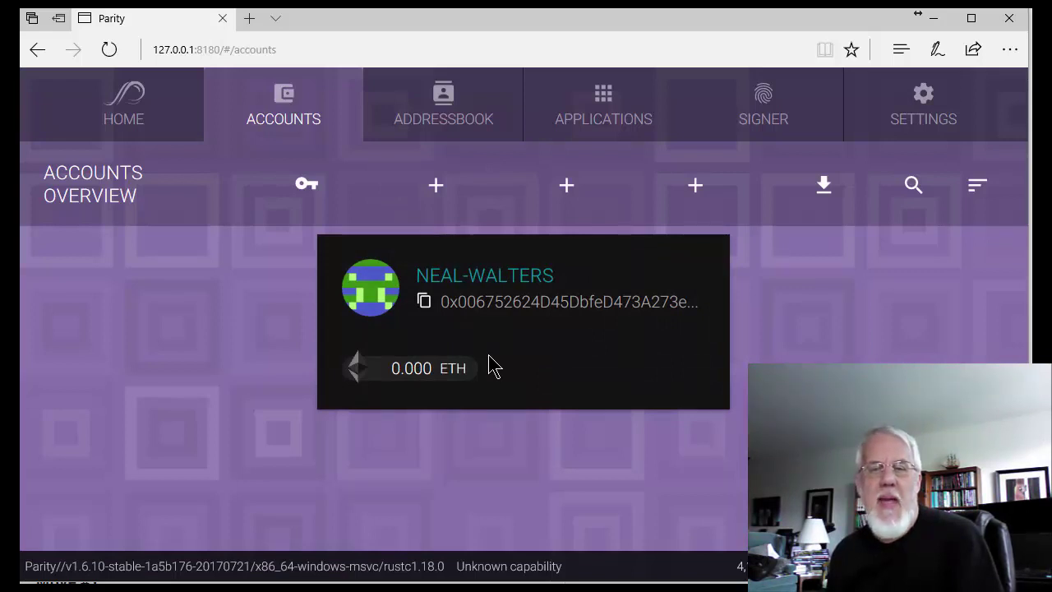
{"action": "left_click", "coordinate": [423, 304]}
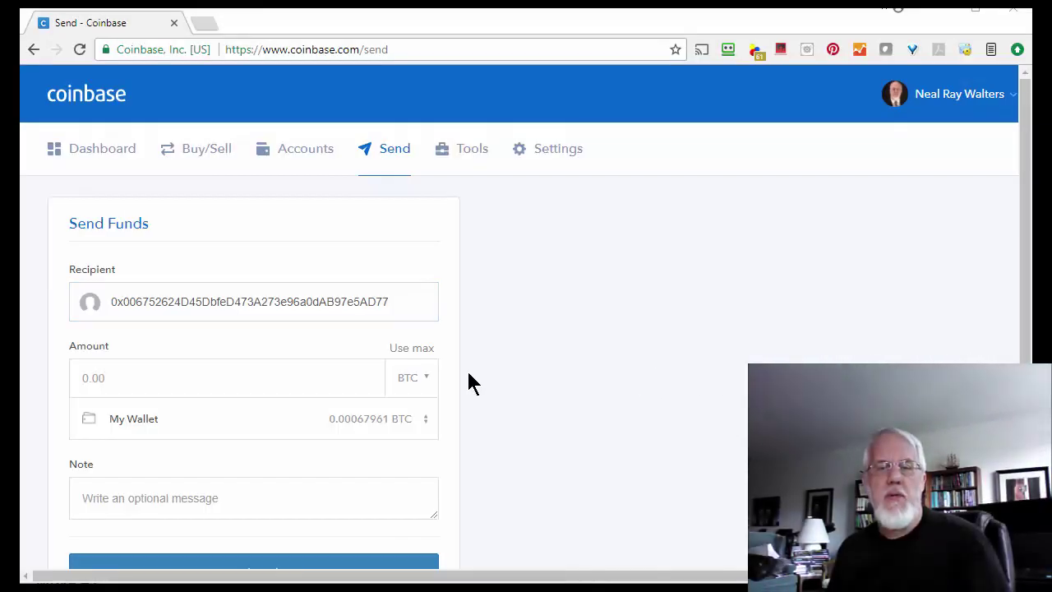
Step: Choose the ETH Wallet as the source account for the Coinbase send
{"action": "left_click", "coordinate": [406, 383]}
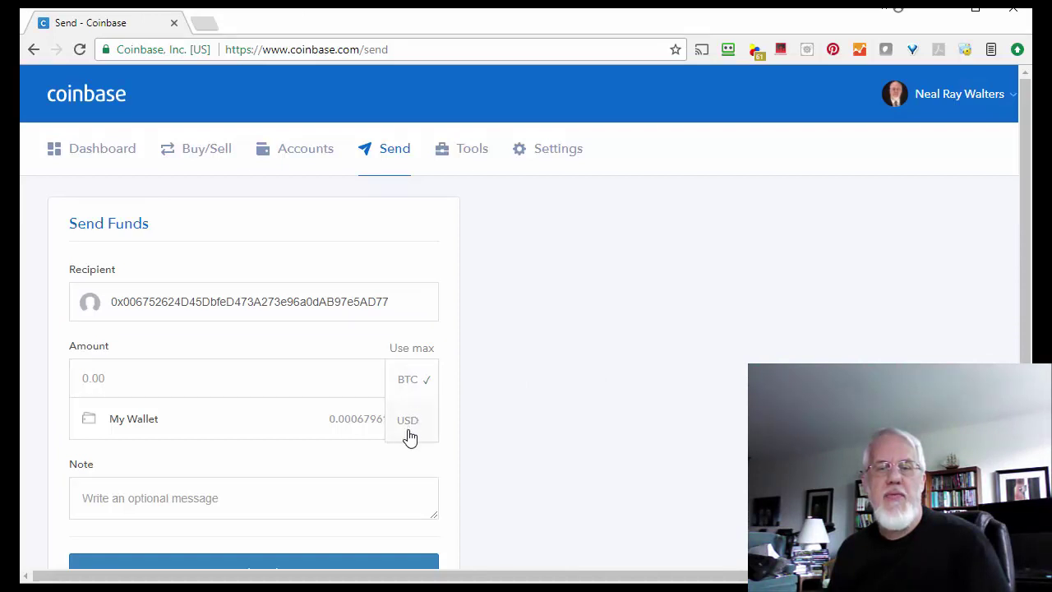
{"action": "left_click", "coordinate": [533, 350]}
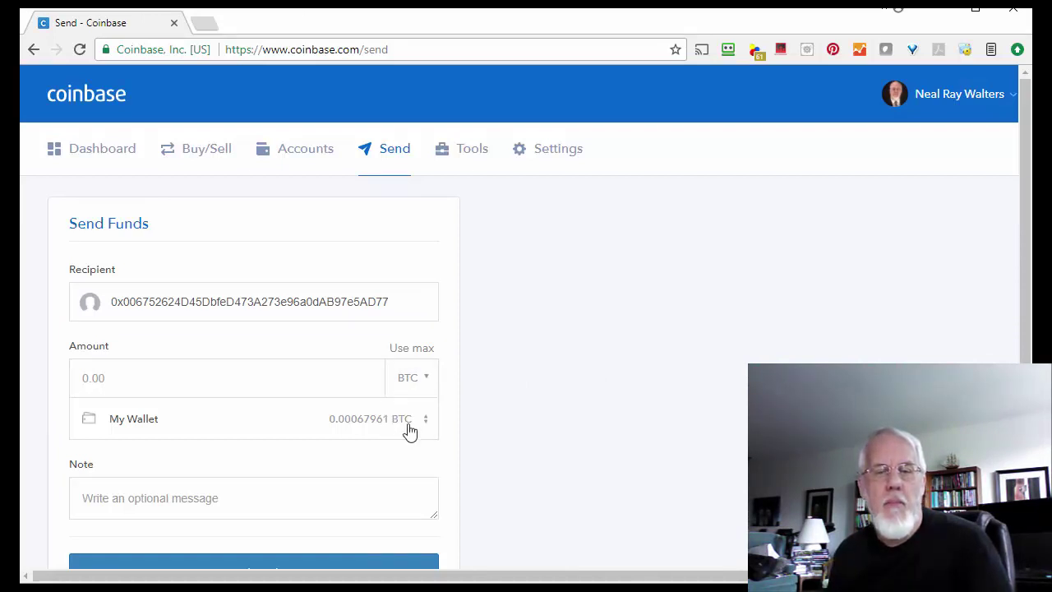
{"action": "left_click", "coordinate": [360, 434]}
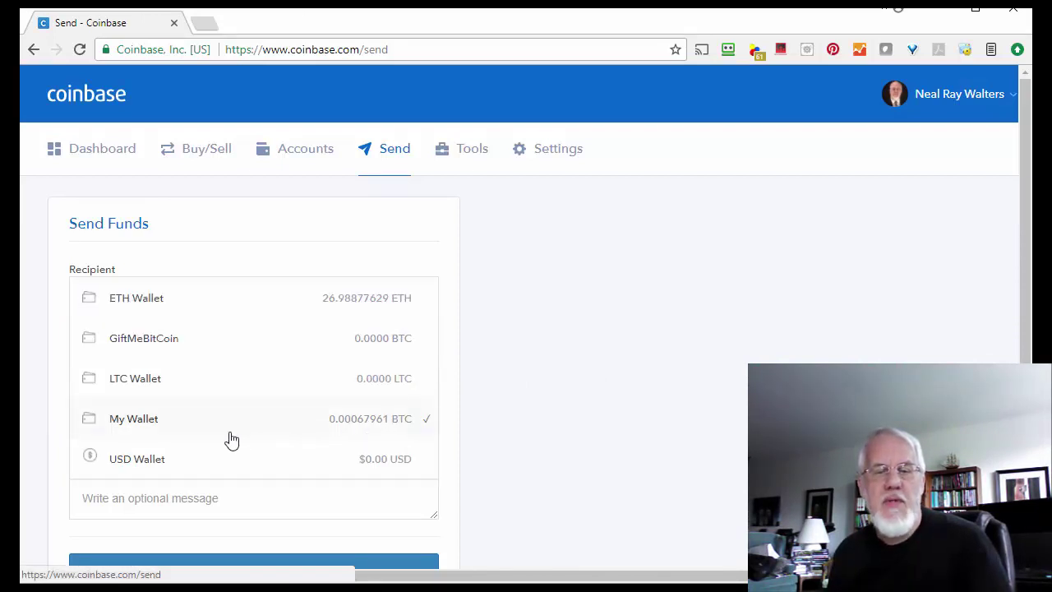
{"action": "left_click", "coordinate": [150, 309]}
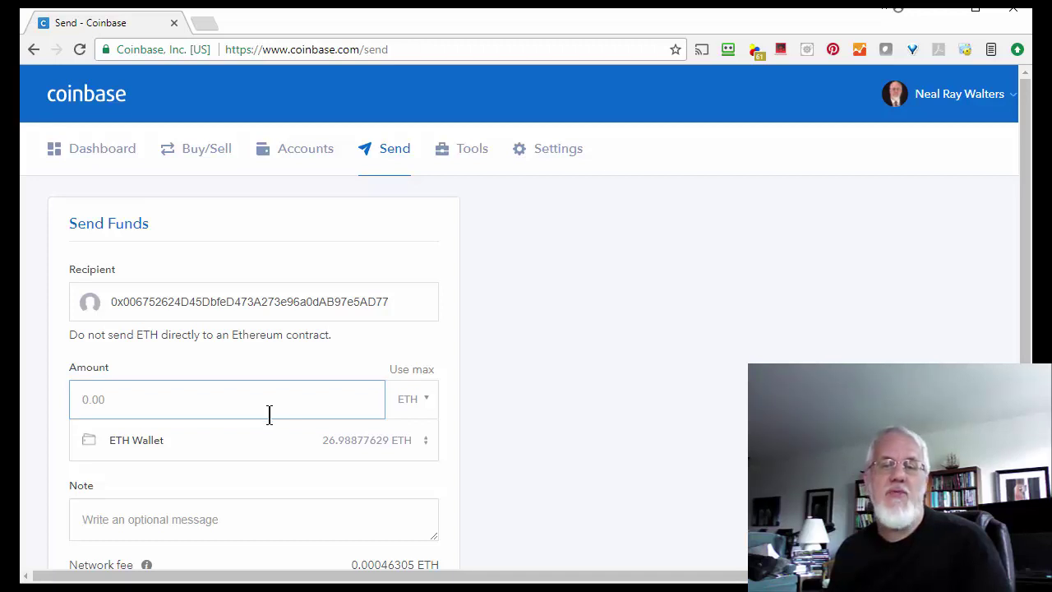
Step: Enter 0.01 ETH as the amount and the note 'Test transfer to parity wallet'
{"action": "left_click", "coordinate": [205, 401]}
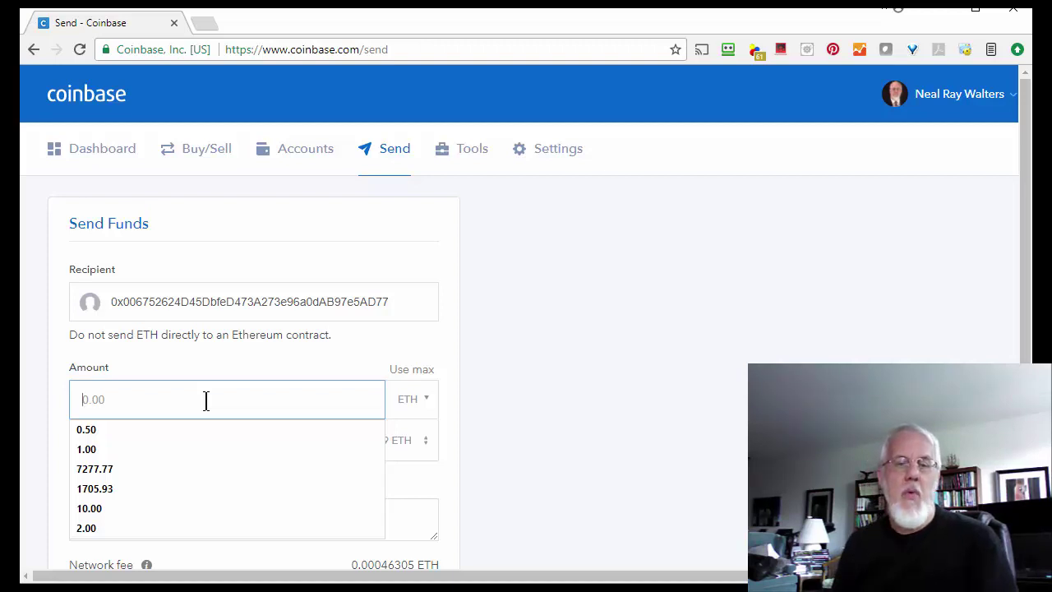
{"action": "type", "text": ".01"}
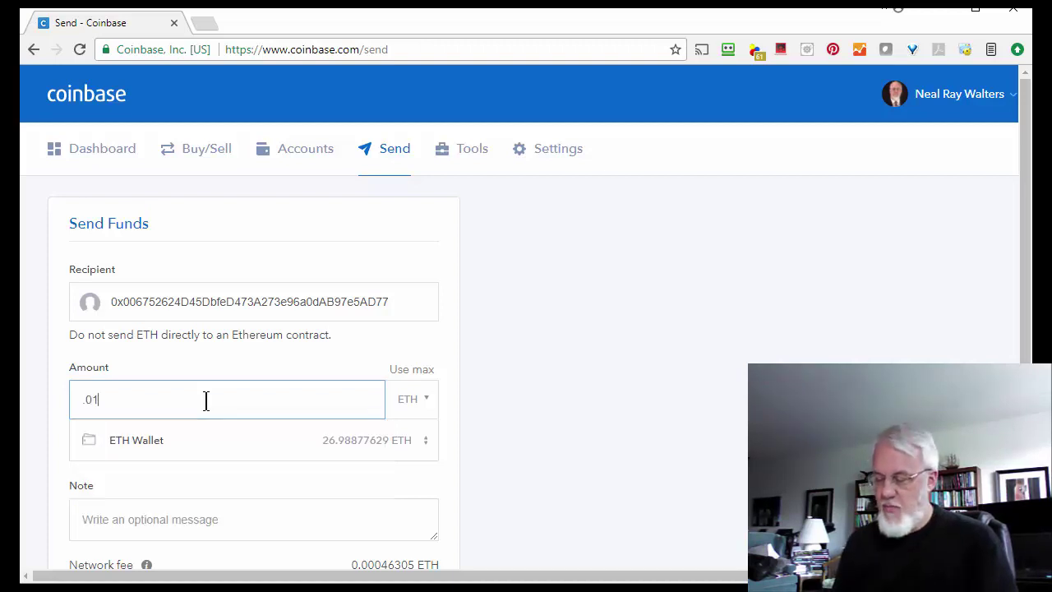
{"action": "key", "text": "Tab"}
{"action": "scroll", "coordinate": [676, 364], "scroll_direction": "down", "scroll_amount": 2}
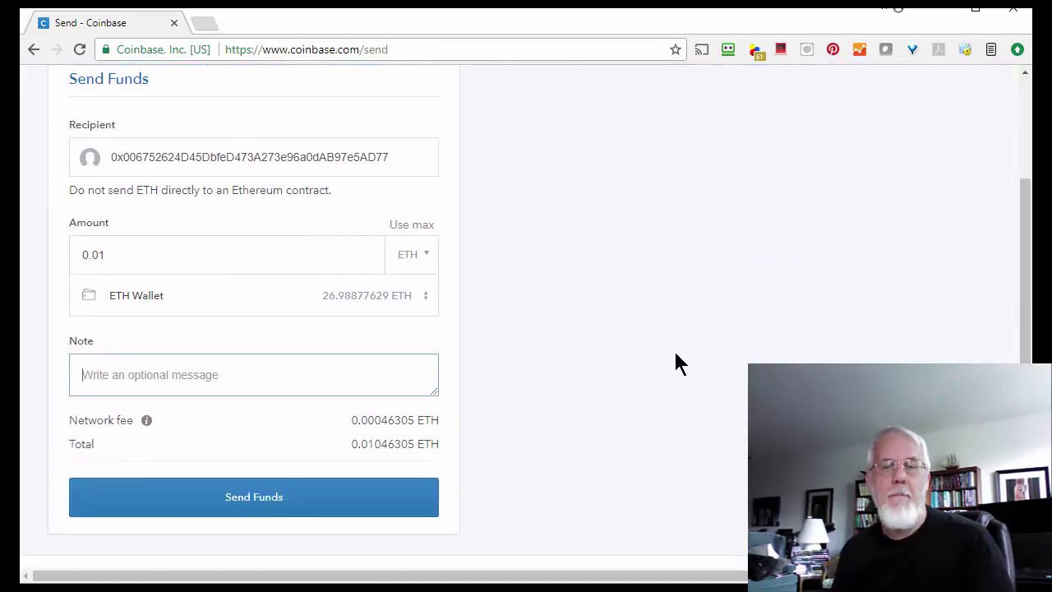
{"action": "type", "text": "Te"}
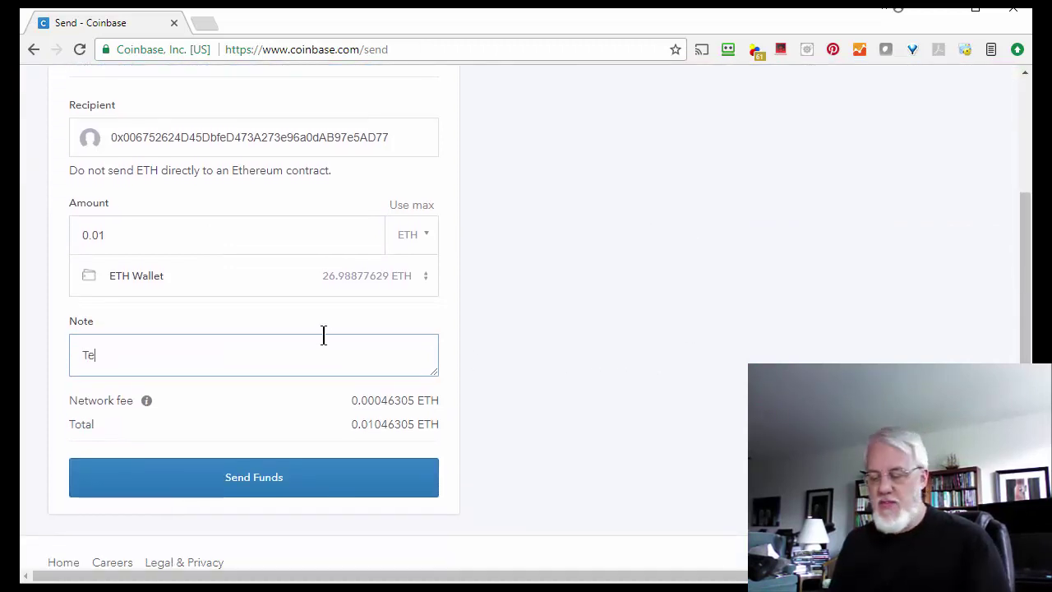
{"action": "type", "text": "st Parity"}
{"action": "key", "text": "BackSpace"}
{"action": "key", "text": "BackSpace"}
{"action": "key", "text": "BackSpace"}
{"action": "key", "text": "BackSpace"}
{"action": "key", "text": "BackSpace"}
{"action": "key", "text": "BackSpace"}
{"action": "type", "text": "tr"}
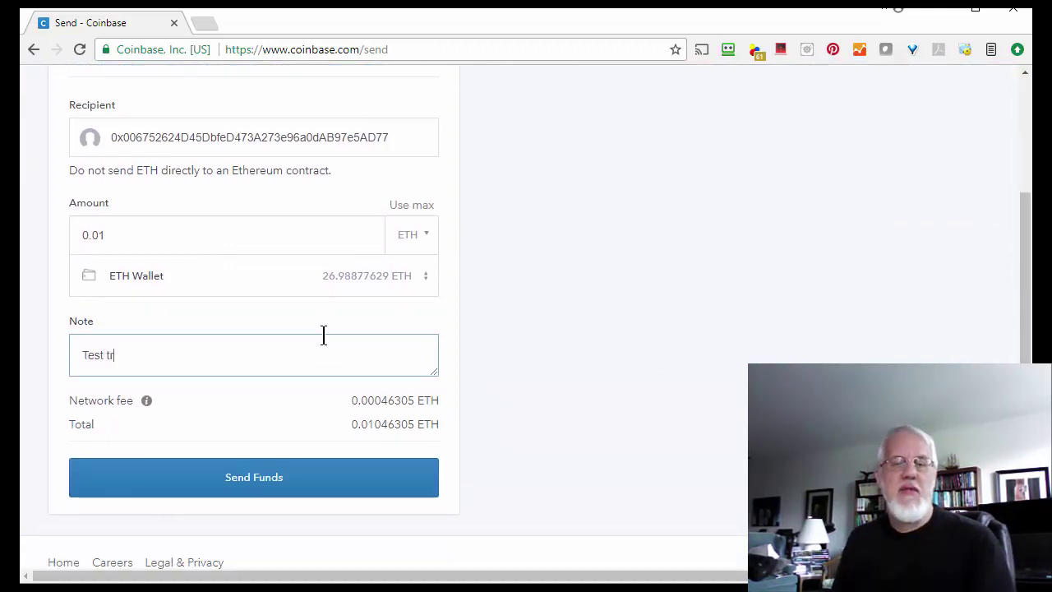
{"action": "type", "text": "ansfer to parity wallet"}
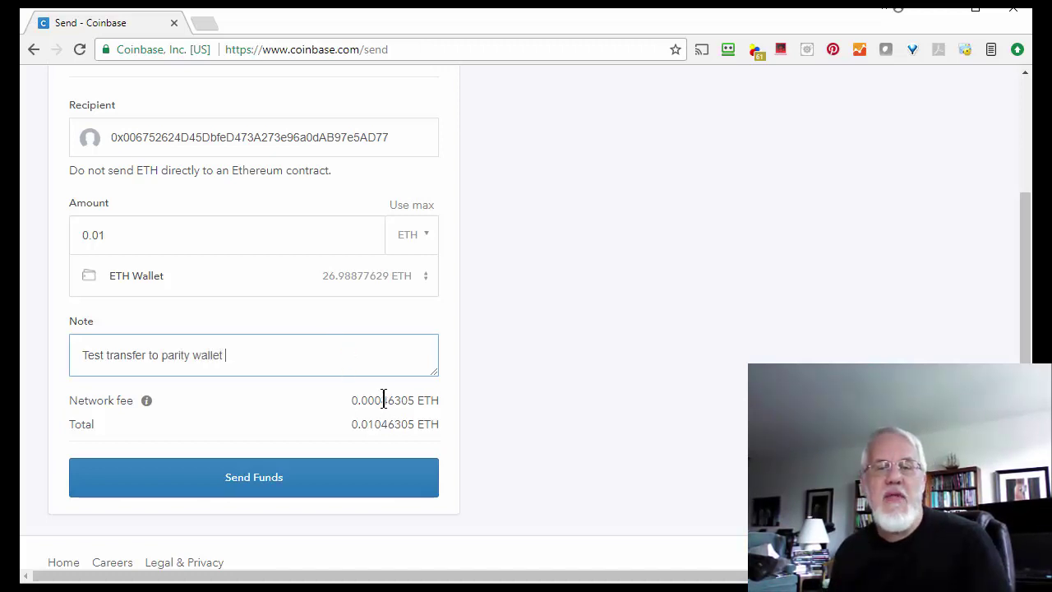
{"action": "scroll", "coordinate": [703, 454], "scroll_direction": "up", "scroll_amount": 2}
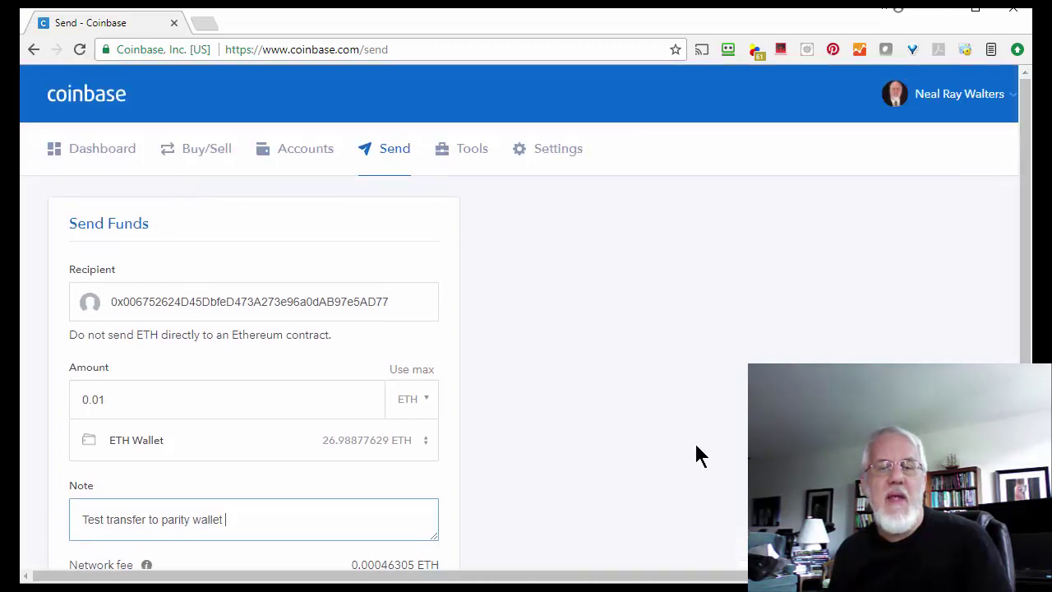
{"action": "scroll", "coordinate": [690, 457], "scroll_direction": "down", "scroll_amount": 2}
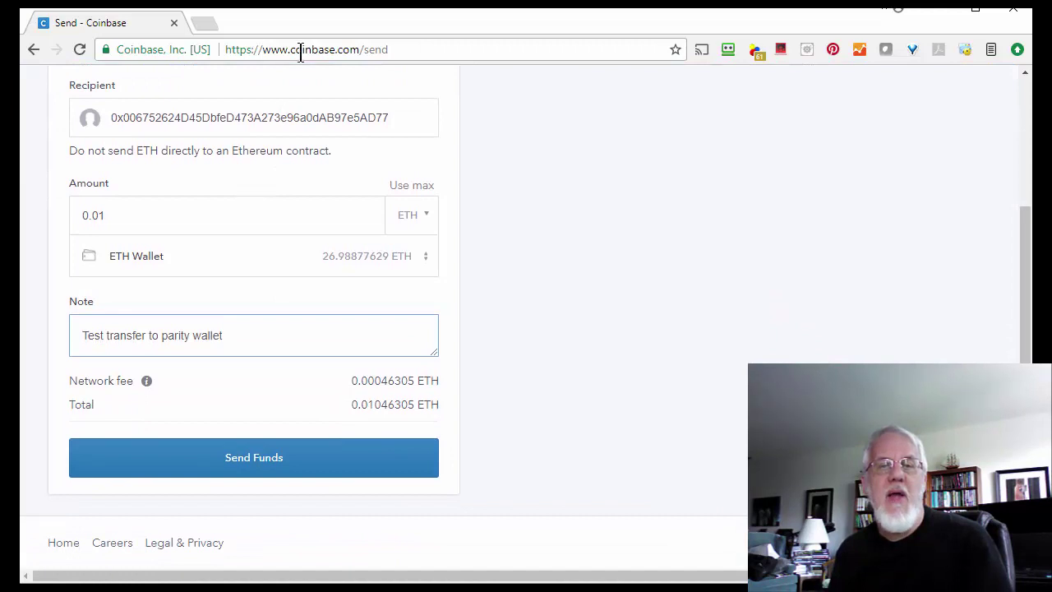
Step: Compare the Parity account's full address with the Coinbase recipient and check the 0.01046305 ETH total
{"action": "left_click_drag", "start_coordinate": [299, 21], "coordinate": [430, 357]}
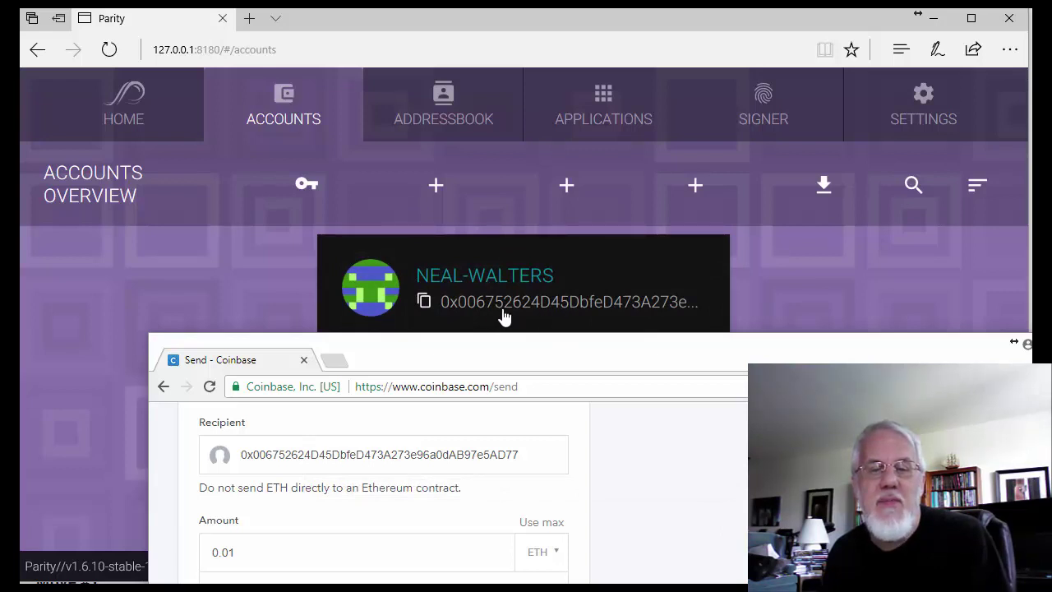
{"action": "left_click", "coordinate": [677, 311]}
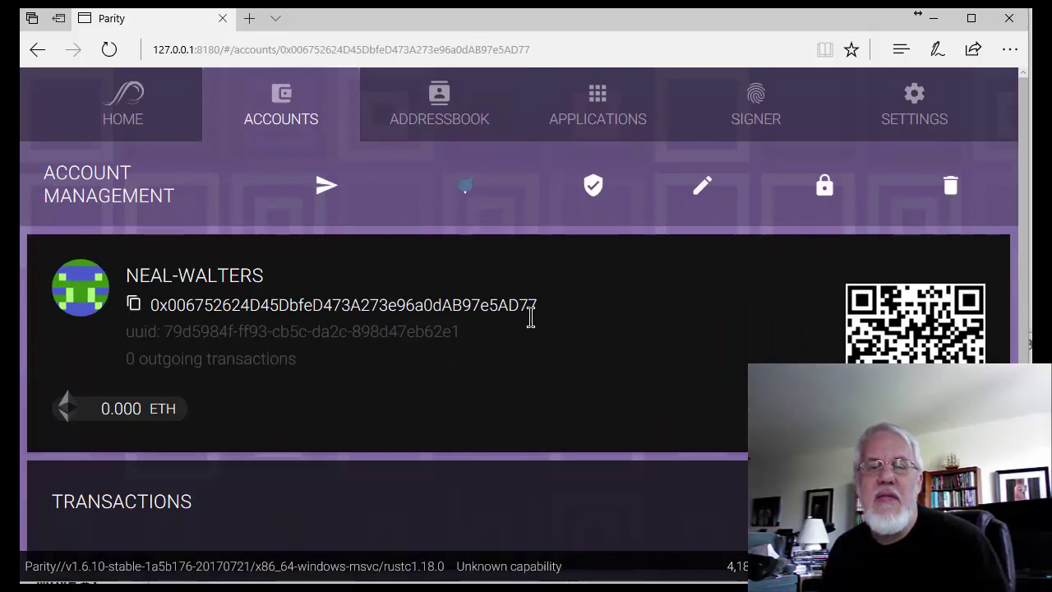
{"action": "key", "text": "alt+Tab"}
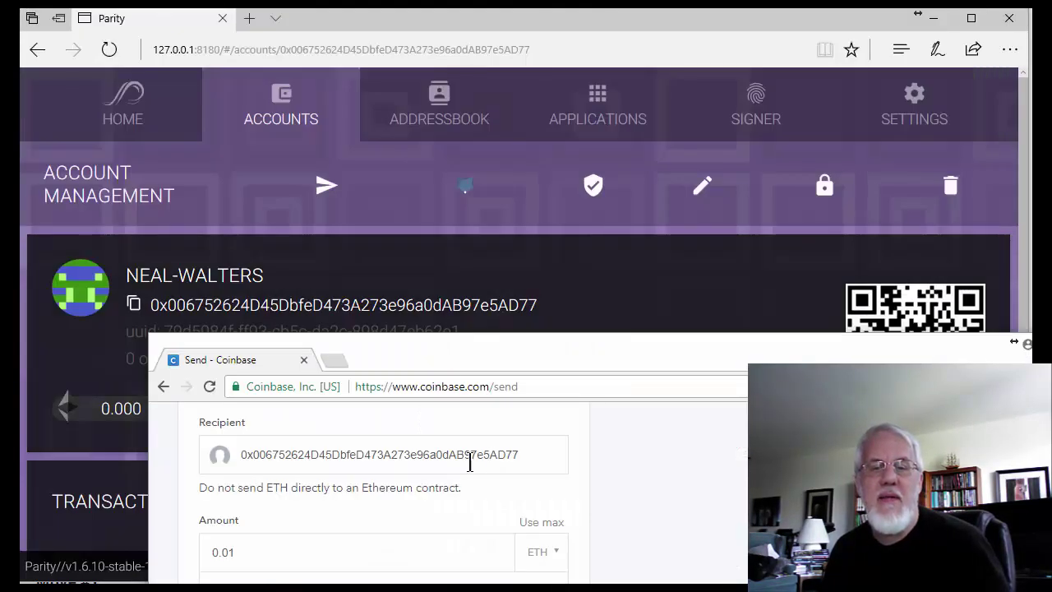
{"action": "left_click_drag", "start_coordinate": [493, 345], "coordinate": [363, 29]}
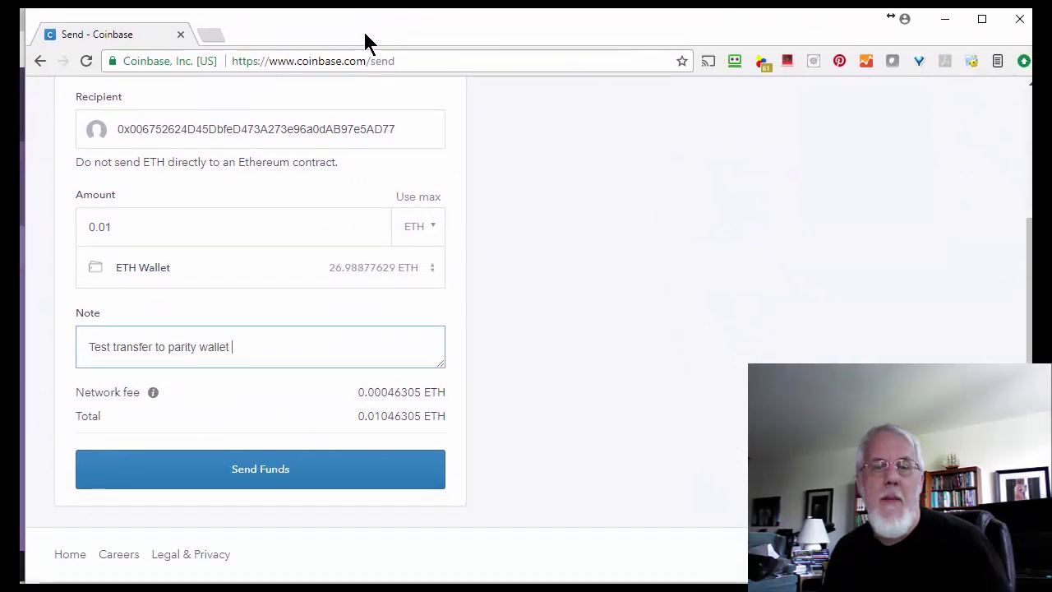
Step: Send the 0.01 ETH test transfer (0.01046305 ETH with fee) from Coinbase to the Parity wallet
{"action": "left_click", "coordinate": [261, 475]}
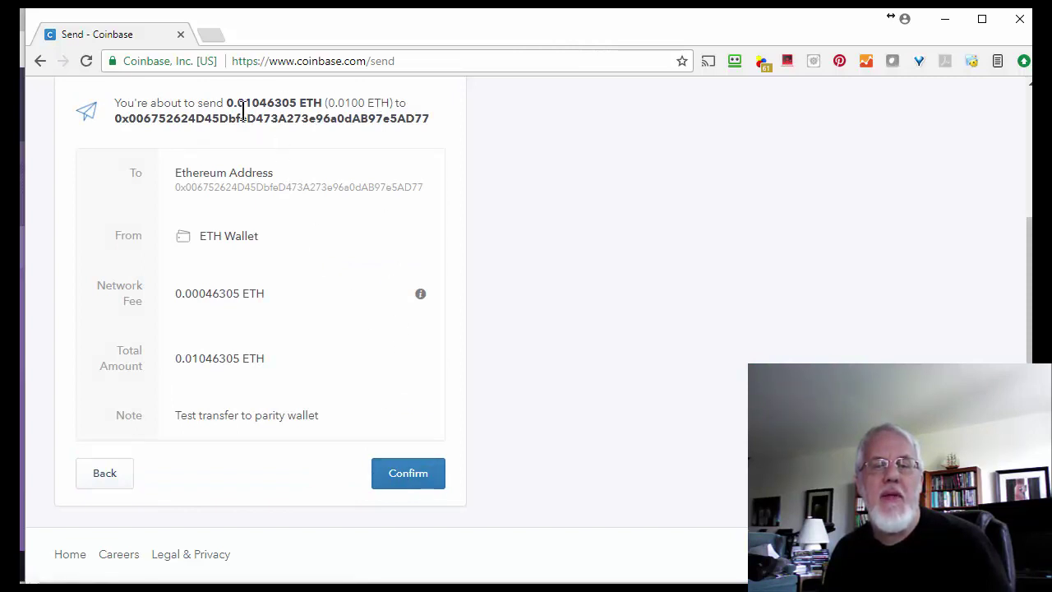
{"action": "left_click_drag", "start_coordinate": [259, 100], "coordinate": [296, 108]}
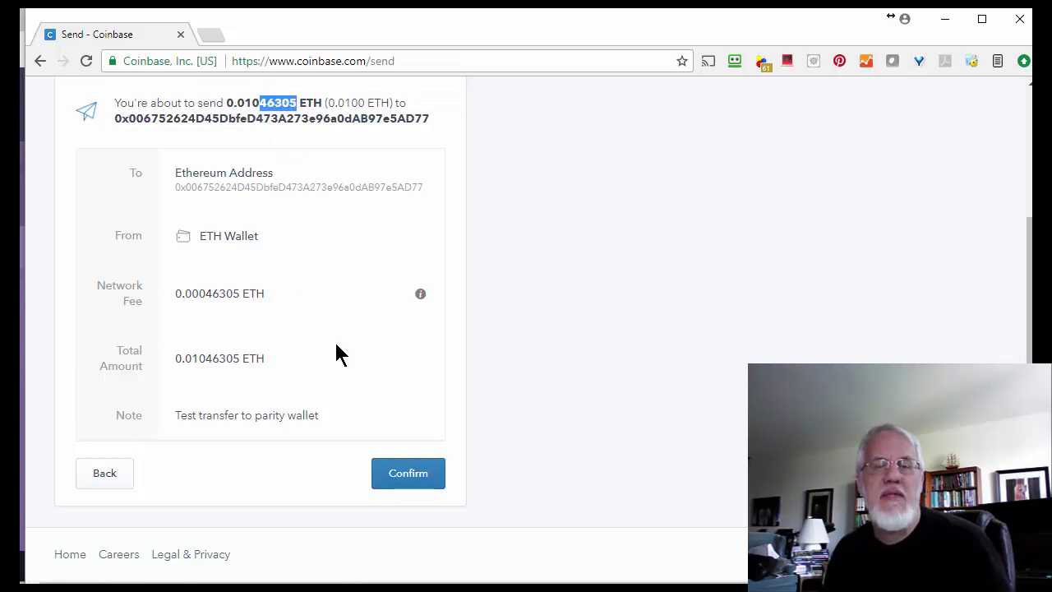
{"action": "left_click", "coordinate": [410, 473]}
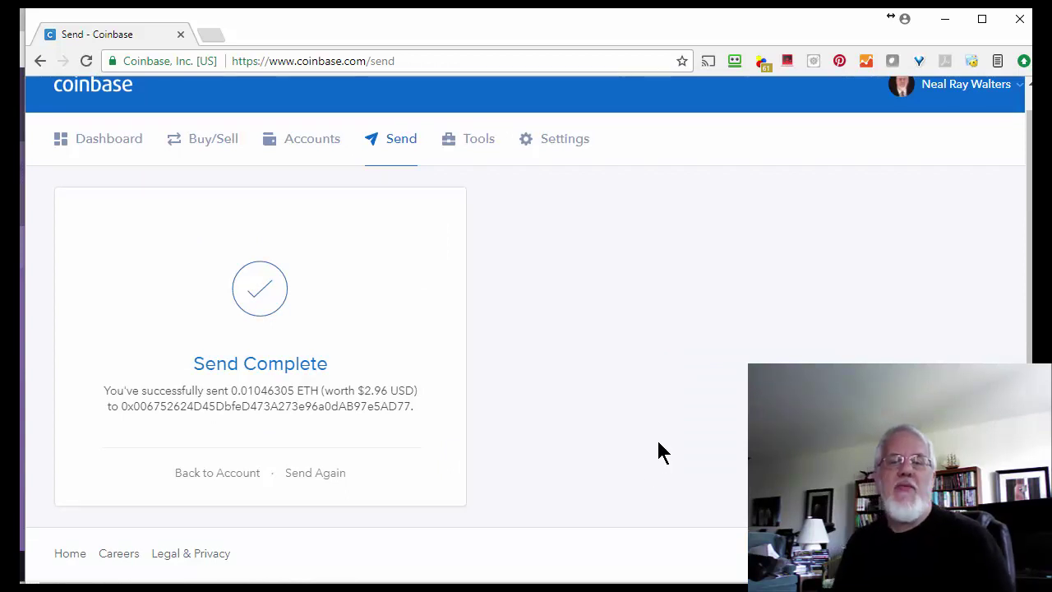
{"action": "left_click", "coordinate": [945, 19]}
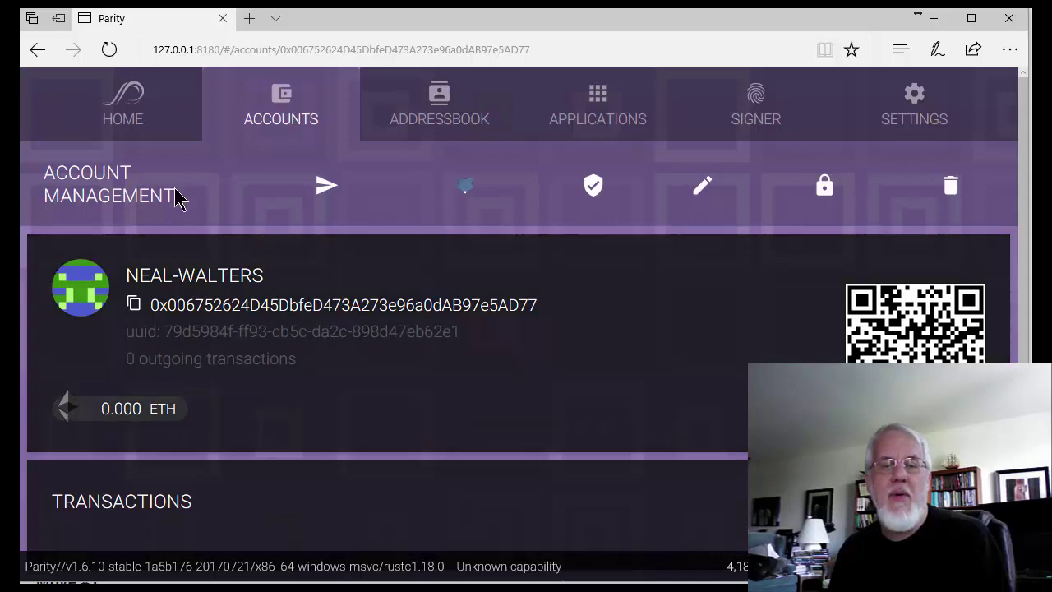
Step: View the Parity wallet account's details, whose balance still shows 0.000 ETH
{"action": "left_click", "coordinate": [148, 131]}
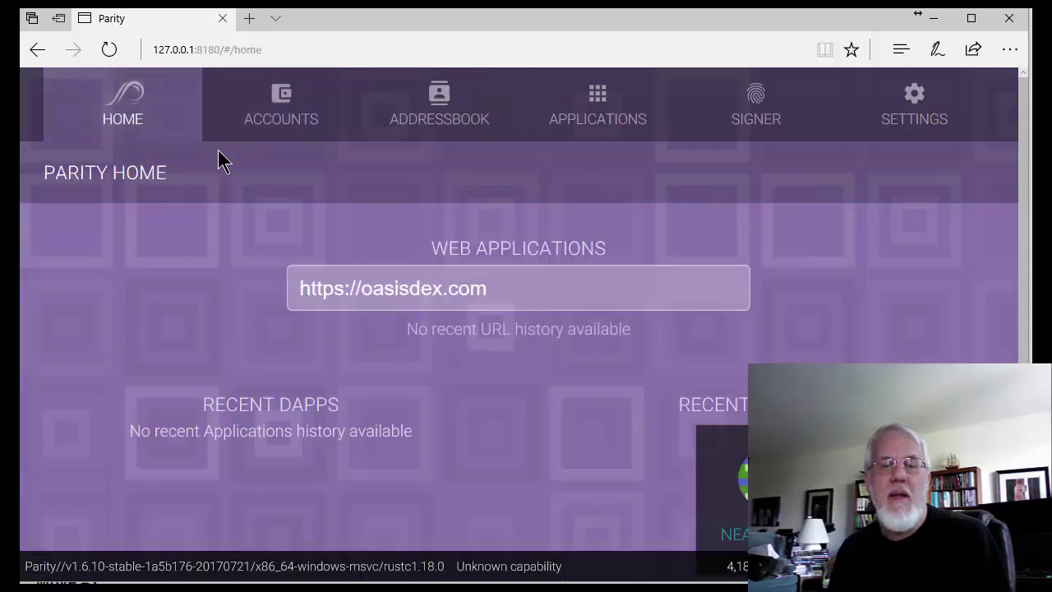
{"action": "left_click", "coordinate": [284, 118]}
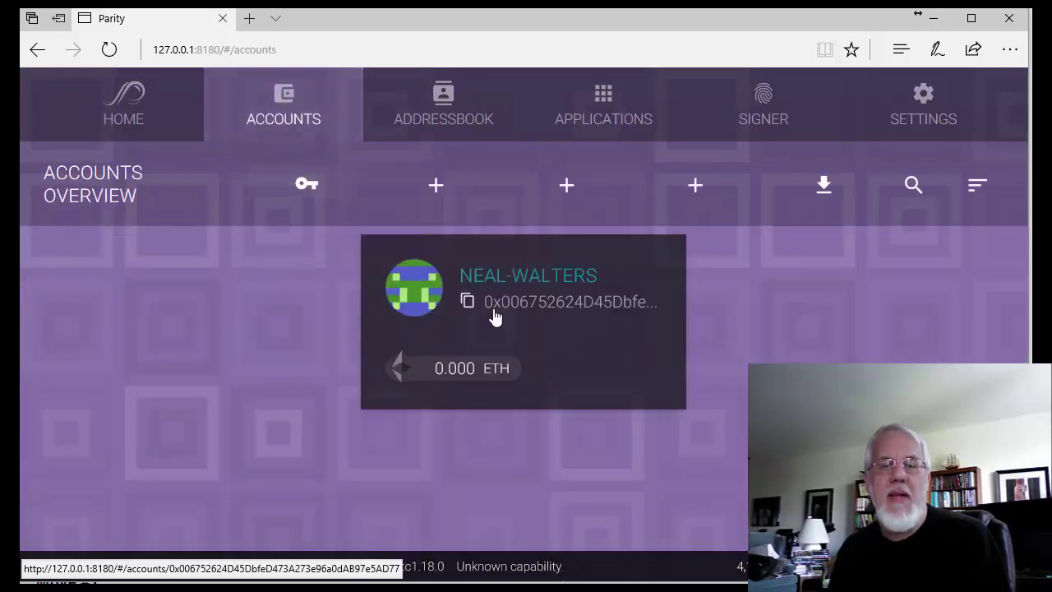
{"action": "left_click", "coordinate": [481, 312]}
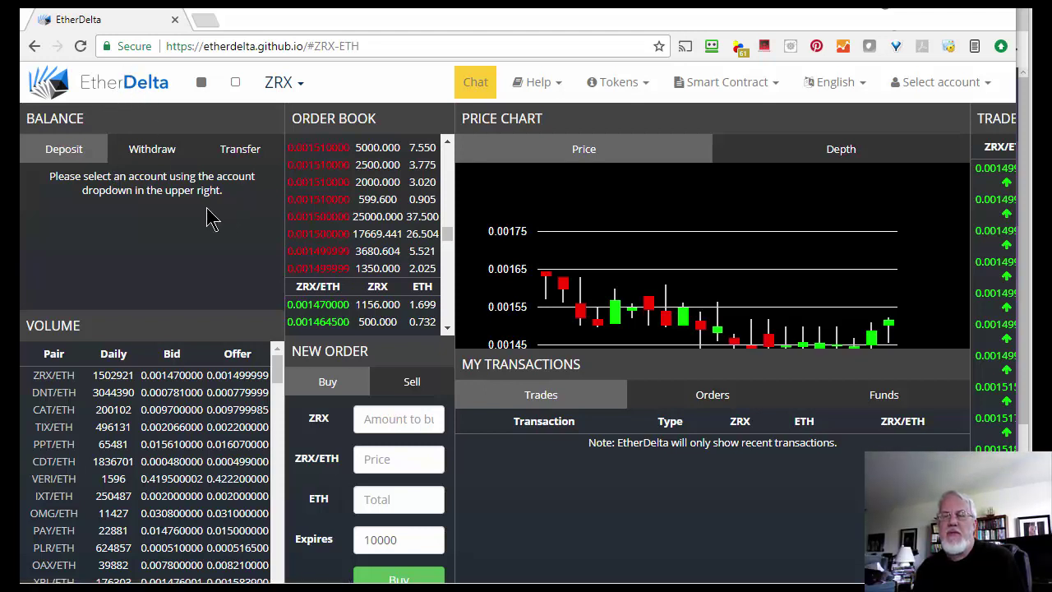
Step: Create a new Ethereum account on EtherDelta and acknowledge its key backup notice
{"action": "left_click", "coordinate": [975, 87]}
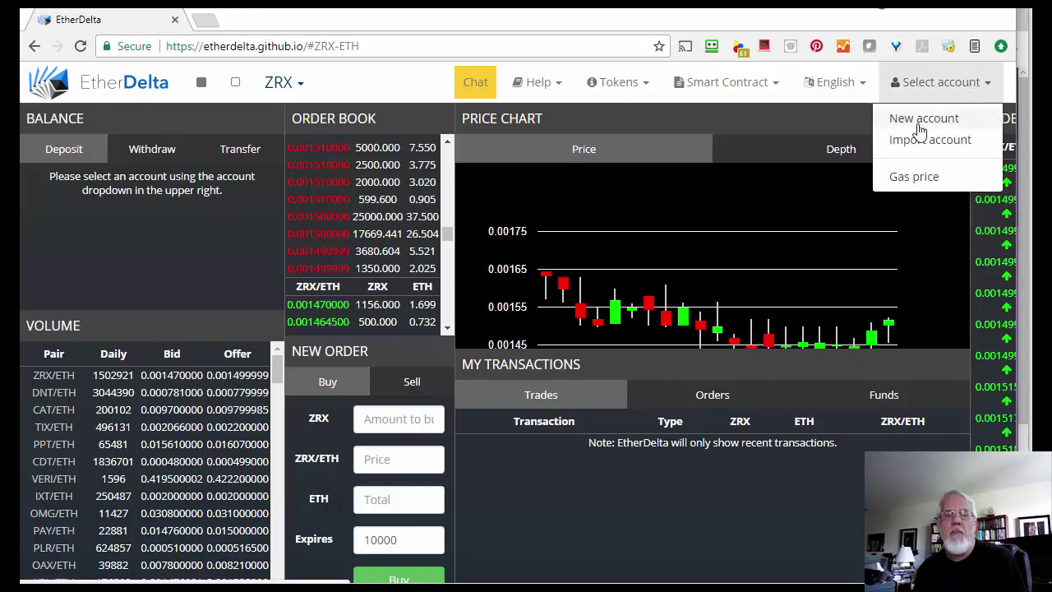
{"action": "left_click", "coordinate": [919, 120]}
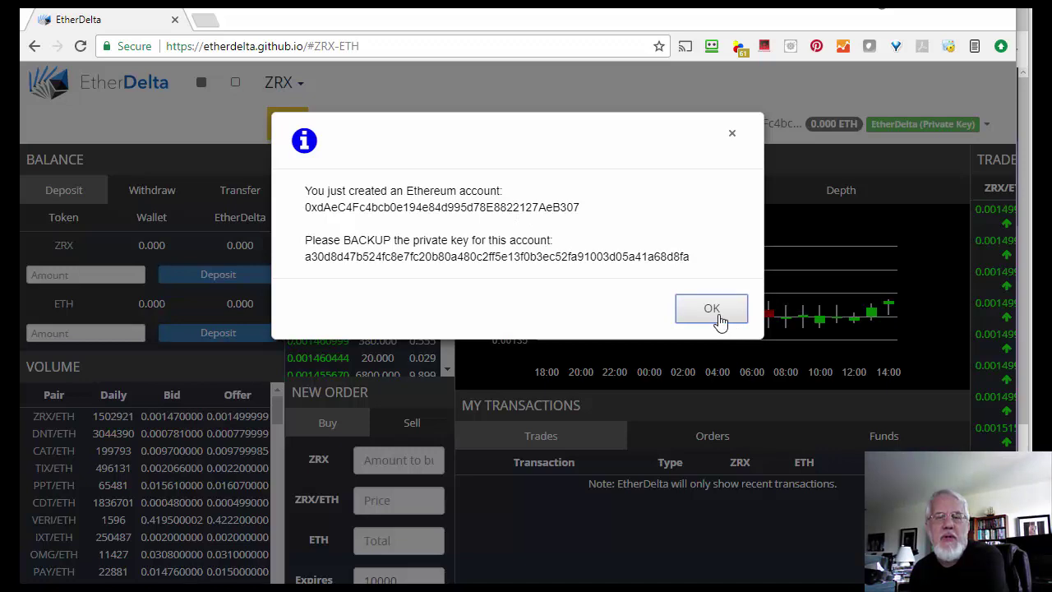
{"action": "left_click", "coordinate": [719, 321]}
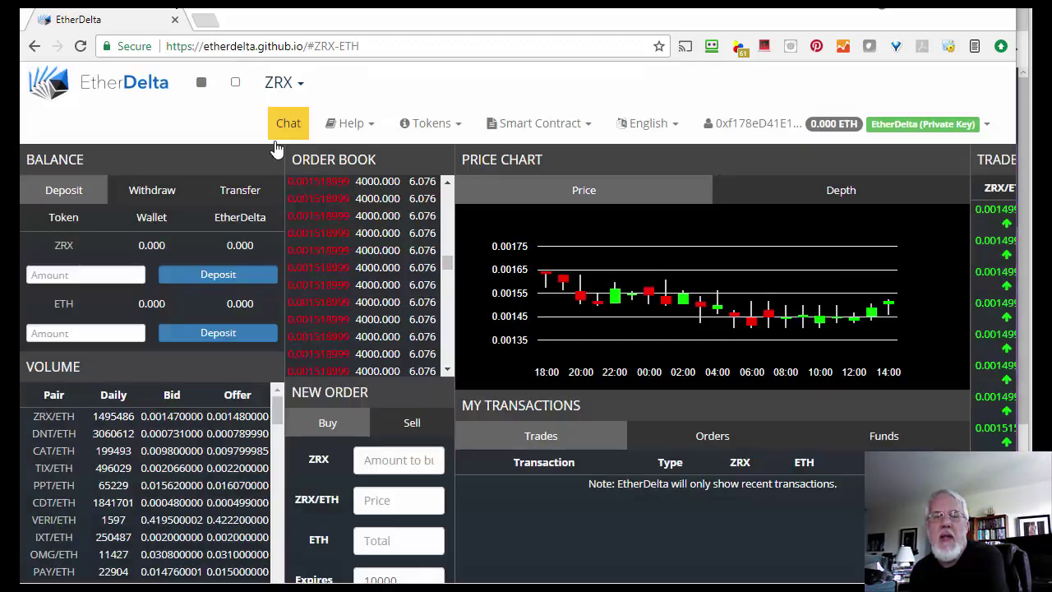
Step: Choose EMV from the Tokens list to show its contract and description
{"action": "left_click", "coordinate": [444, 132]}
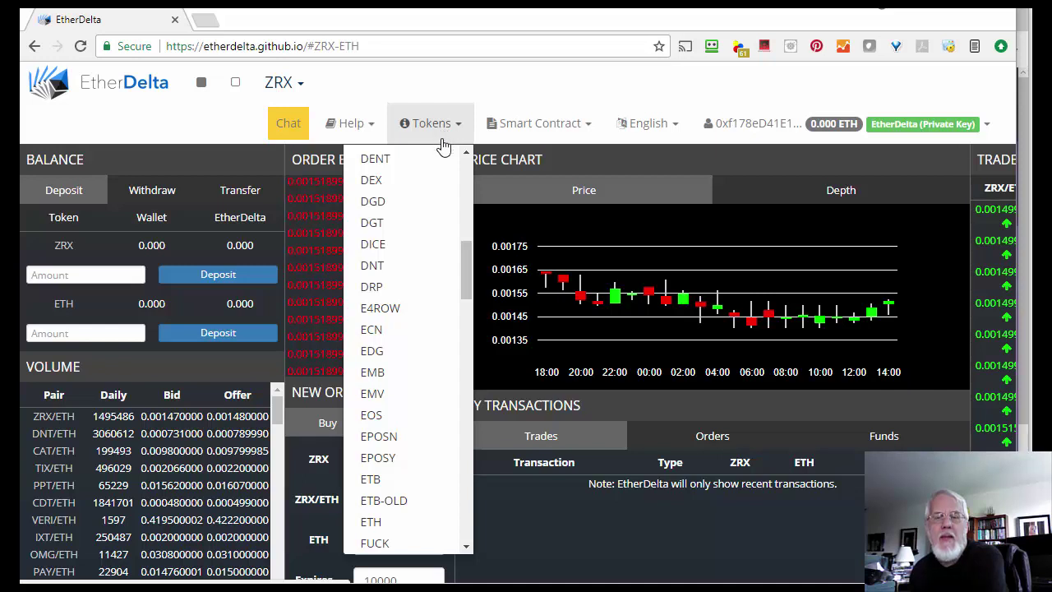
{"action": "scroll", "coordinate": [471, 263], "scroll_direction": "down", "scroll_amount": 1}
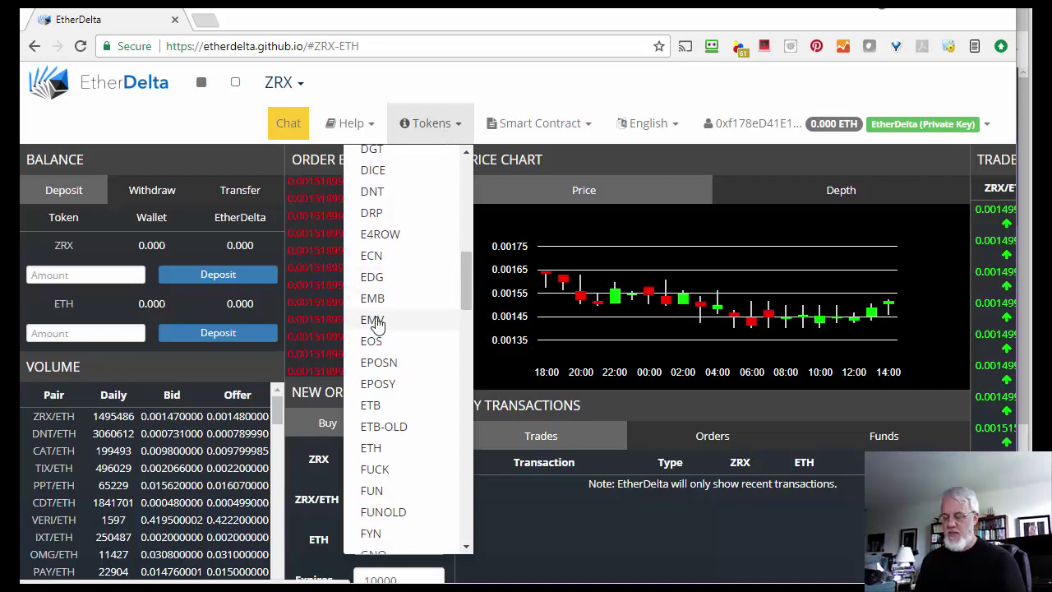
{"action": "left_click", "coordinate": [374, 321]}
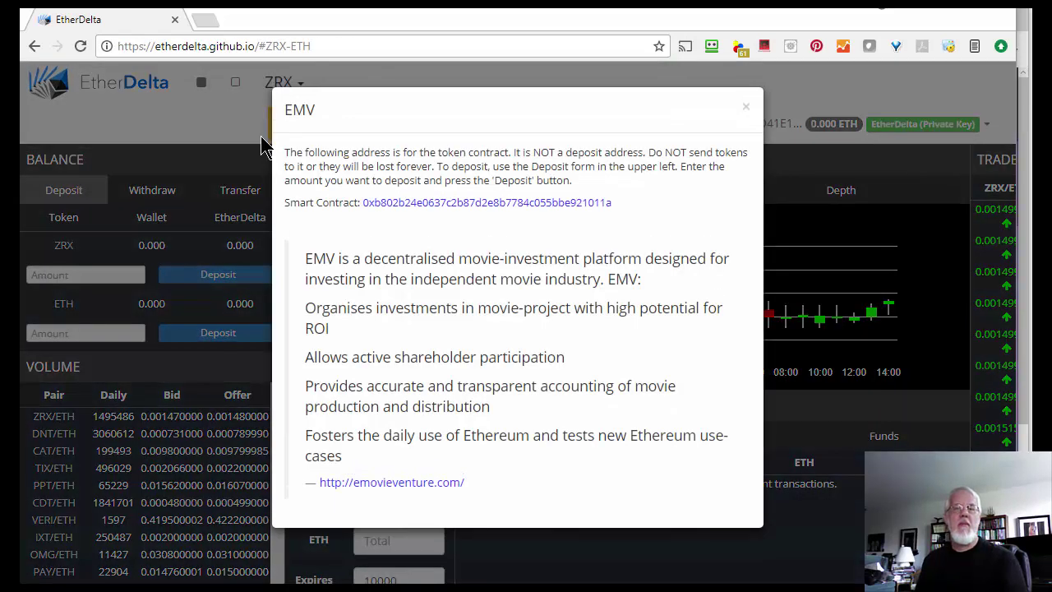
Step: Search 'ethereum movie venture' in a new tab and open the project's website
{"action": "left_click", "coordinate": [205, 19]}
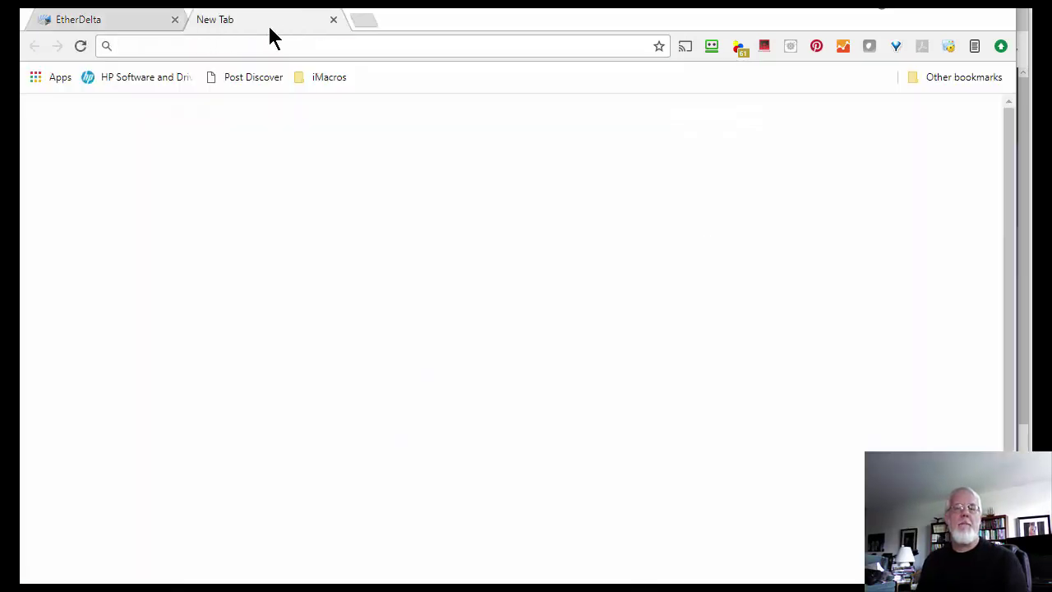
{"action": "type", "text": "ethe"}
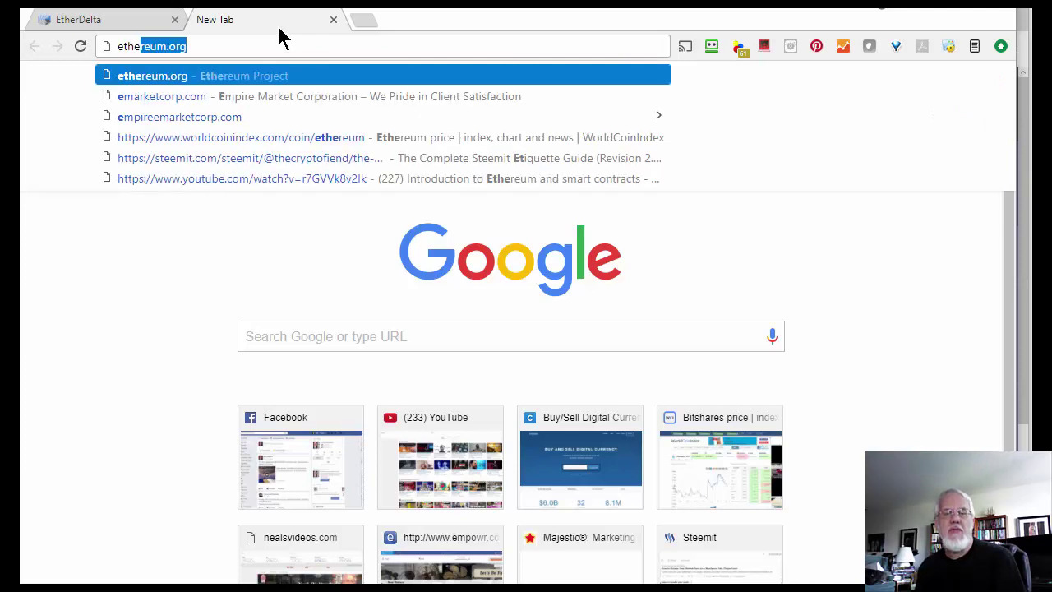
{"action": "type", "text": "reum movie venture buy tokens"}
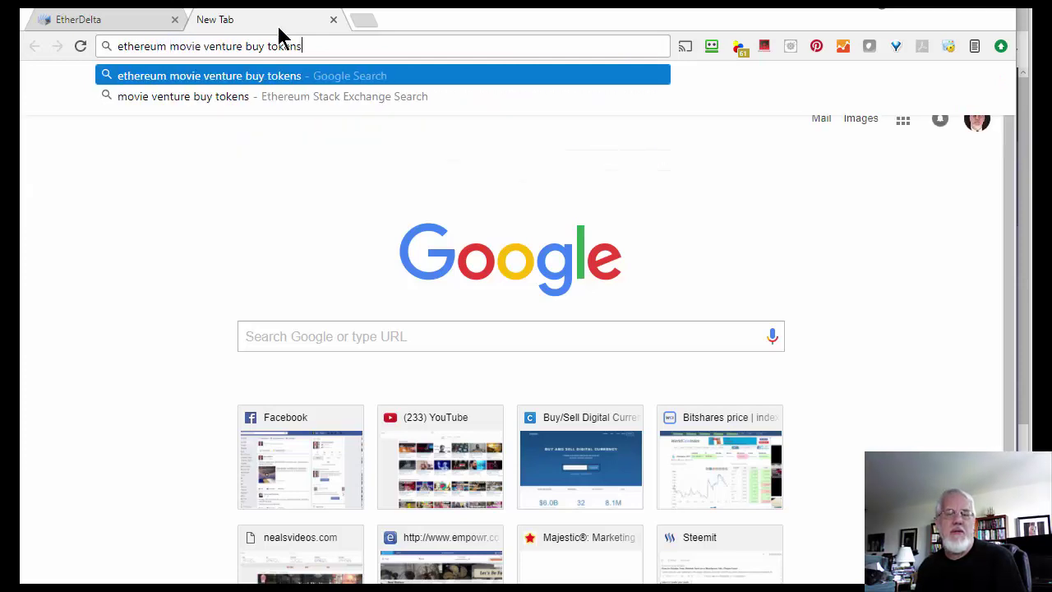
{"action": "key", "text": "ctrl+shift+Left"}
{"action": "key", "text": "ctrl+shift+Left"}
{"action": "key", "text": "BackSpace"}
{"action": "key", "text": "Return"}
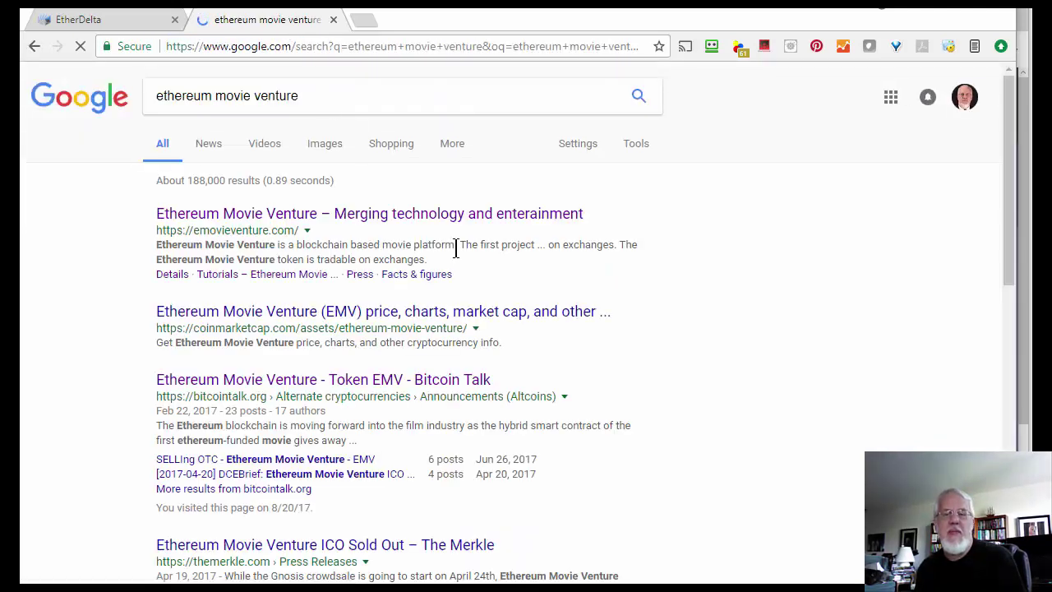
{"action": "left_click", "coordinate": [435, 219]}
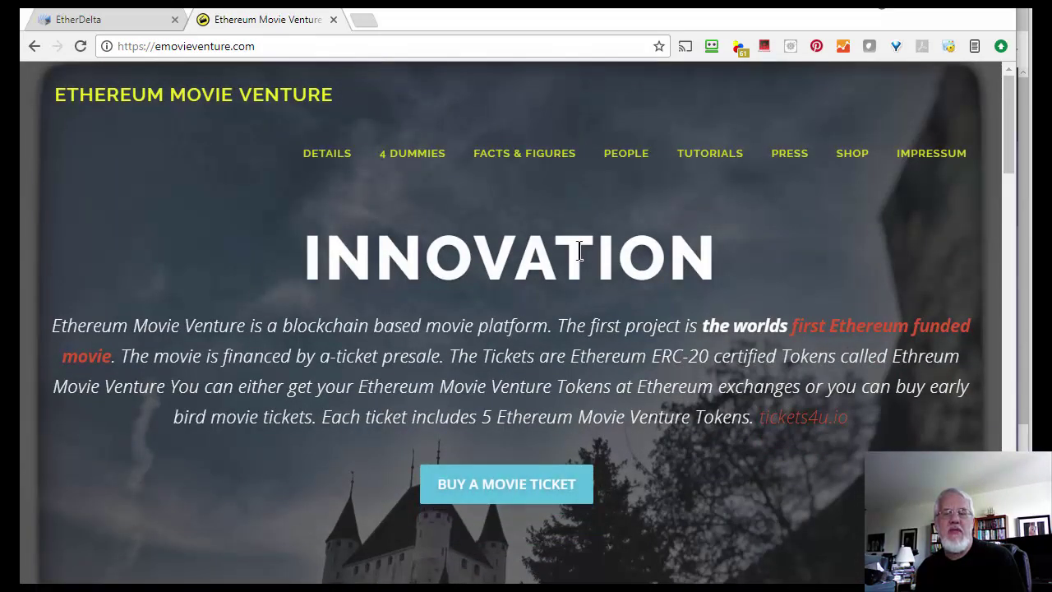
Step: Scroll through the Ethereum Movie Venture site's token features, film set promo and partners
{"action": "scroll", "coordinate": [584, 259], "scroll_direction": "down", "scroll_amount": 4}
{"action": "scroll", "coordinate": [588, 267], "scroll_direction": "down", "scroll_amount": 3}
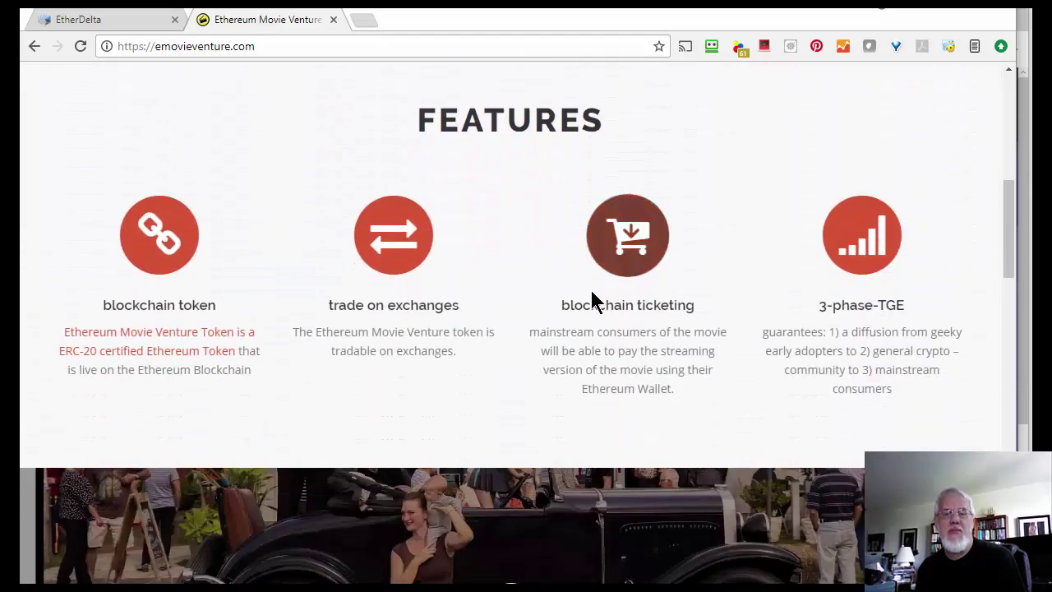
{"action": "scroll", "coordinate": [592, 300], "scroll_direction": "down", "scroll_amount": 3}
{"action": "scroll", "coordinate": [606, 458], "scroll_direction": "down", "scroll_amount": 2}
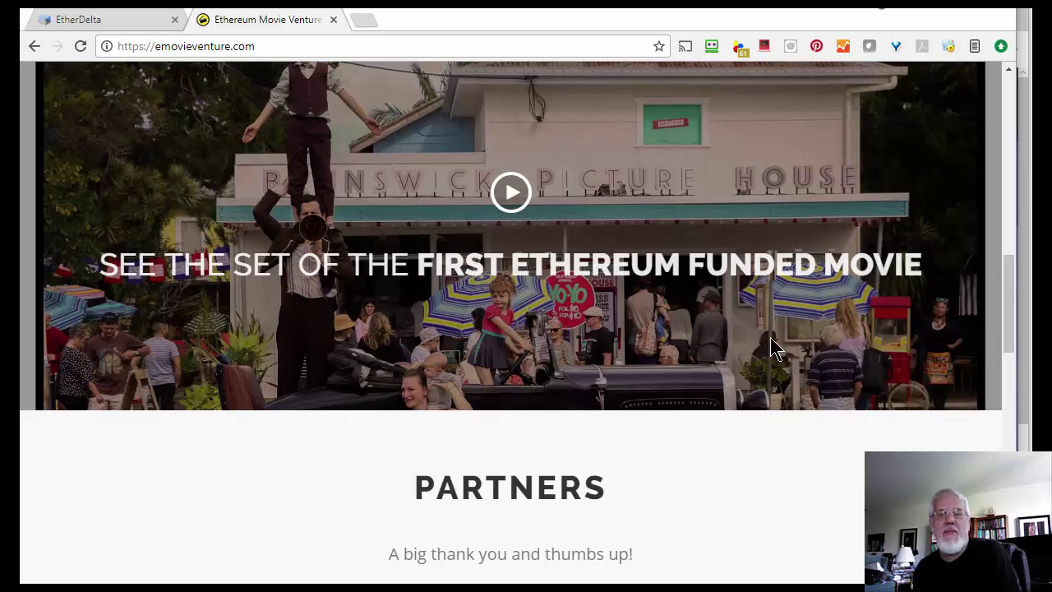
{"action": "scroll", "coordinate": [715, 368], "scroll_direction": "up", "scroll_amount": 1}
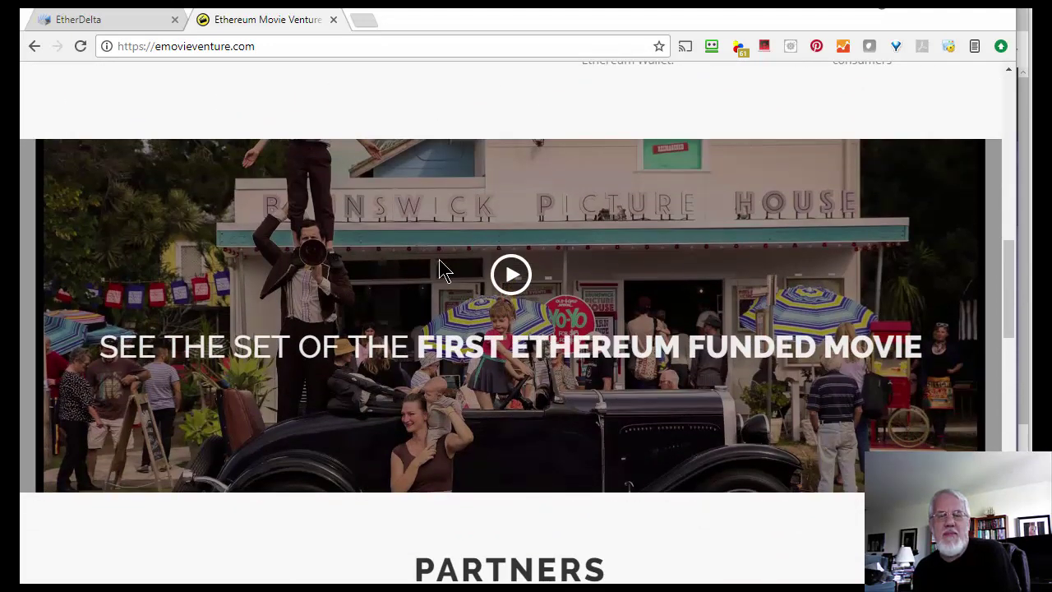
{"action": "scroll", "coordinate": [715, 329], "scroll_direction": "down", "scroll_amount": 8}
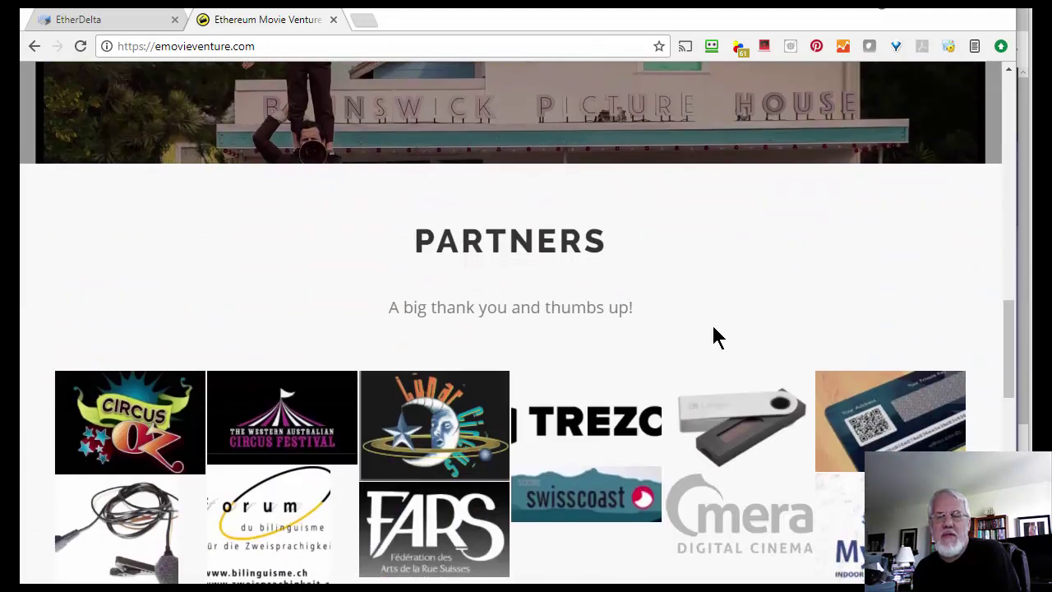
{"action": "scroll", "coordinate": [707, 333], "scroll_direction": "down", "scroll_amount": 3}
{"action": "scroll", "coordinate": [709, 334], "scroll_direction": "up", "scroll_amount": 12}
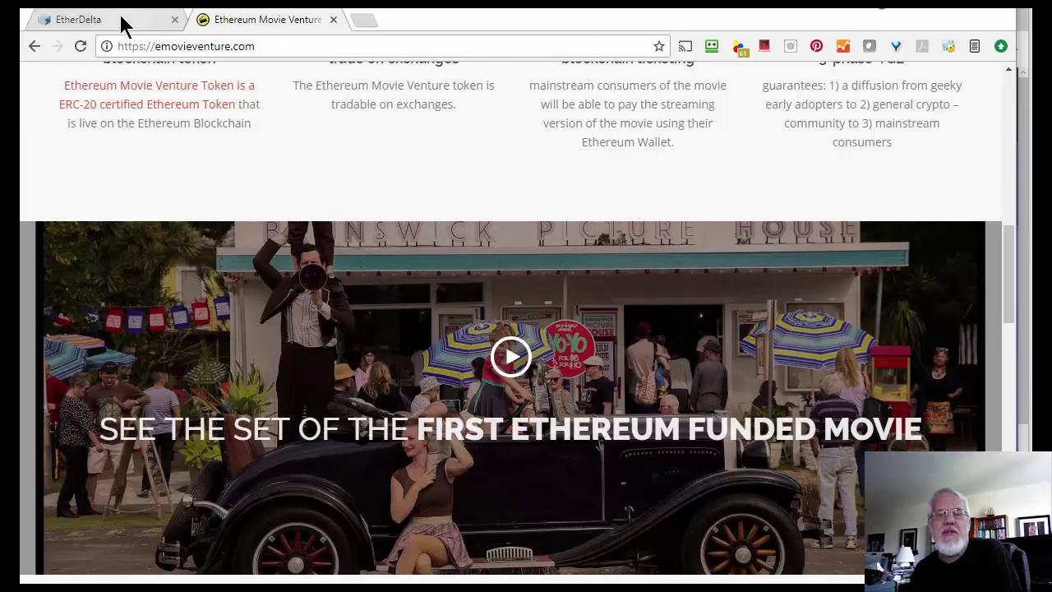
Step: Enter a .01 ETH deposit on EtherDelta, then check Parity shows 0.010 ETH received
{"action": "left_click", "coordinate": [121, 24]}
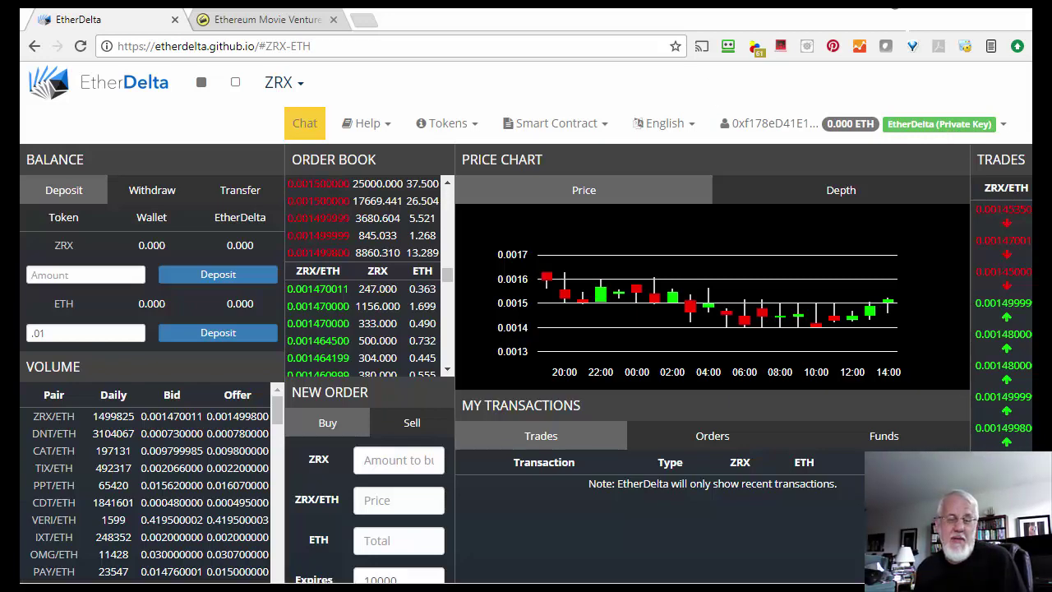
{"action": "key", "text": "alt+Tab"}
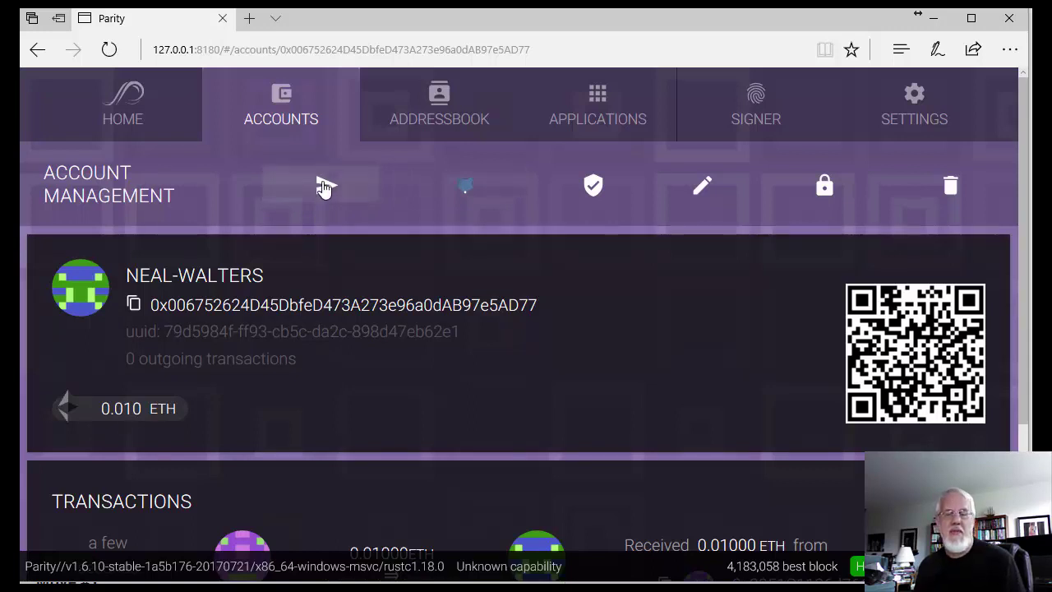
Step: Prepare a 0.009 ETH transfer to the pasted EtherDelta address and send it to the Signer
{"action": "left_click", "coordinate": [324, 188]}
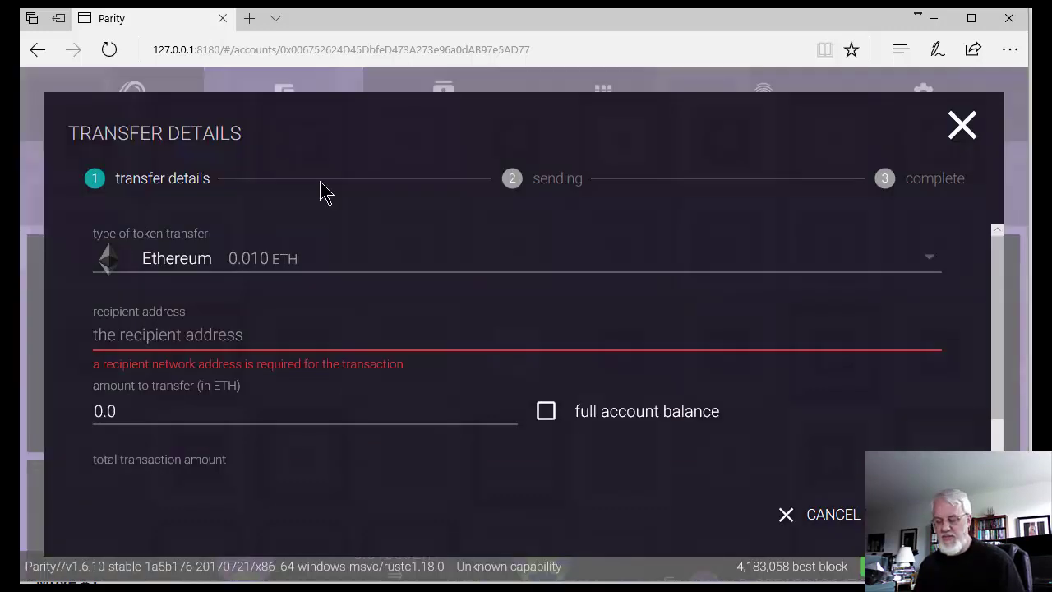
{"action": "left_click", "coordinate": [131, 339]}
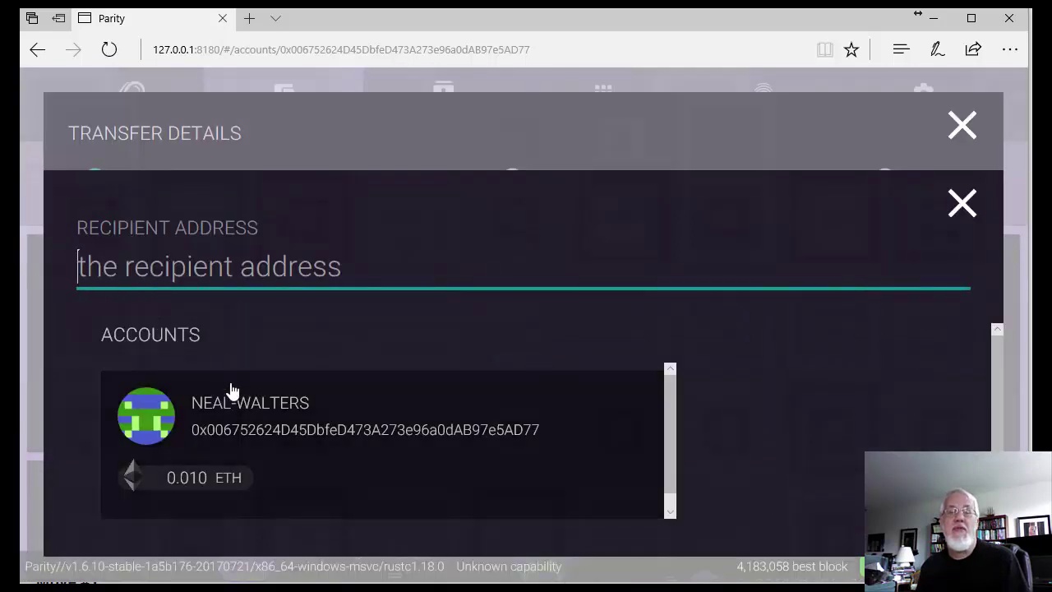
{"action": "type", "text": "0xf178eD41E1F01F1f3C8cc546d911CEf453dBA1a9"}
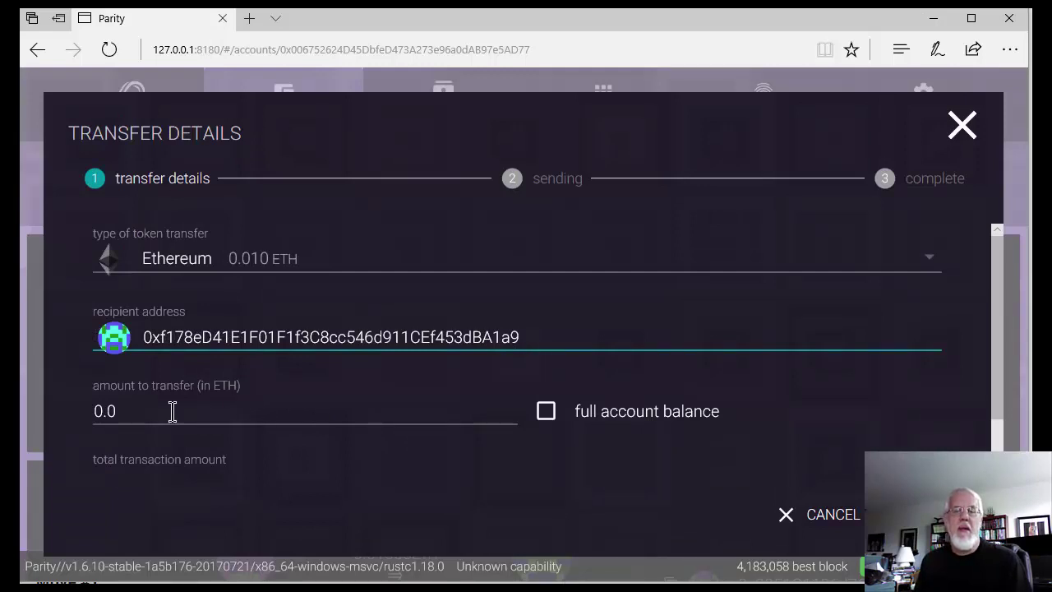
{"action": "left_click", "coordinate": [162, 404]}
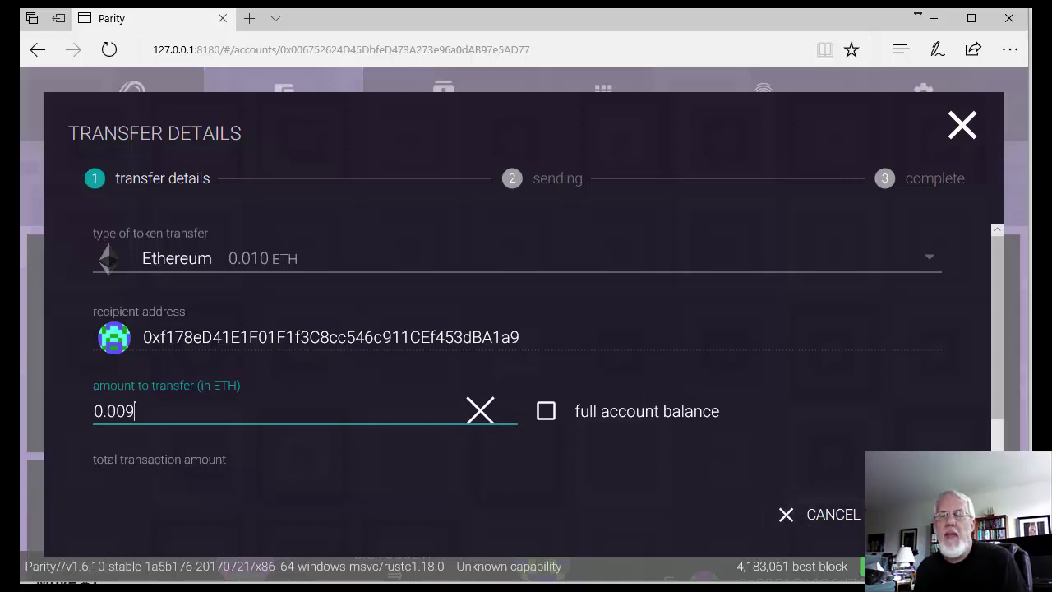
{"action": "left_click", "coordinate": [931, 515]}
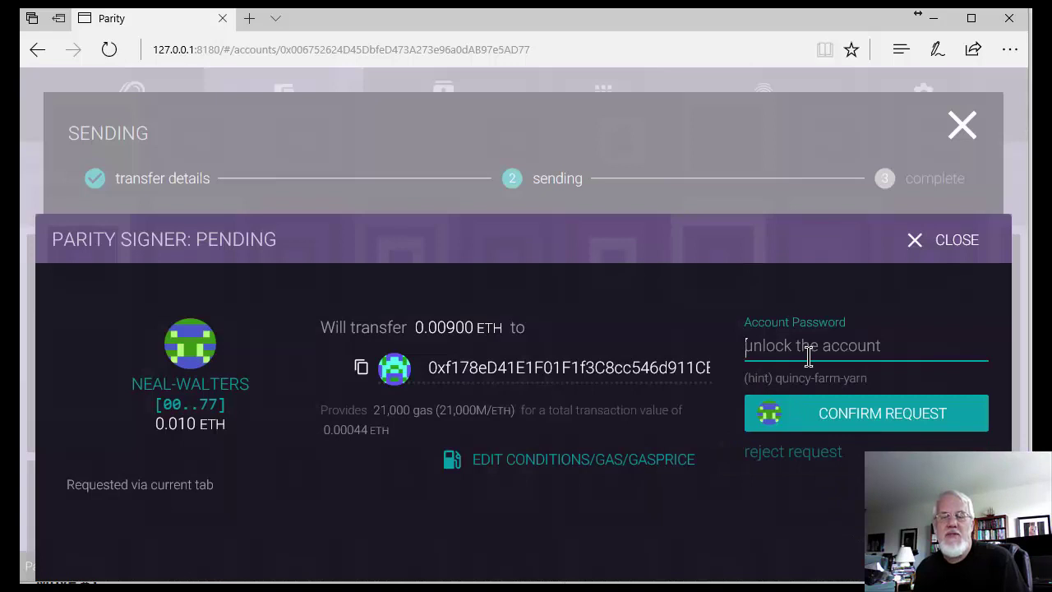
Step: Confirm the 0.009 ETH transfer in the Parity Signer with the account password
{"action": "left_click", "coordinate": [814, 423]}
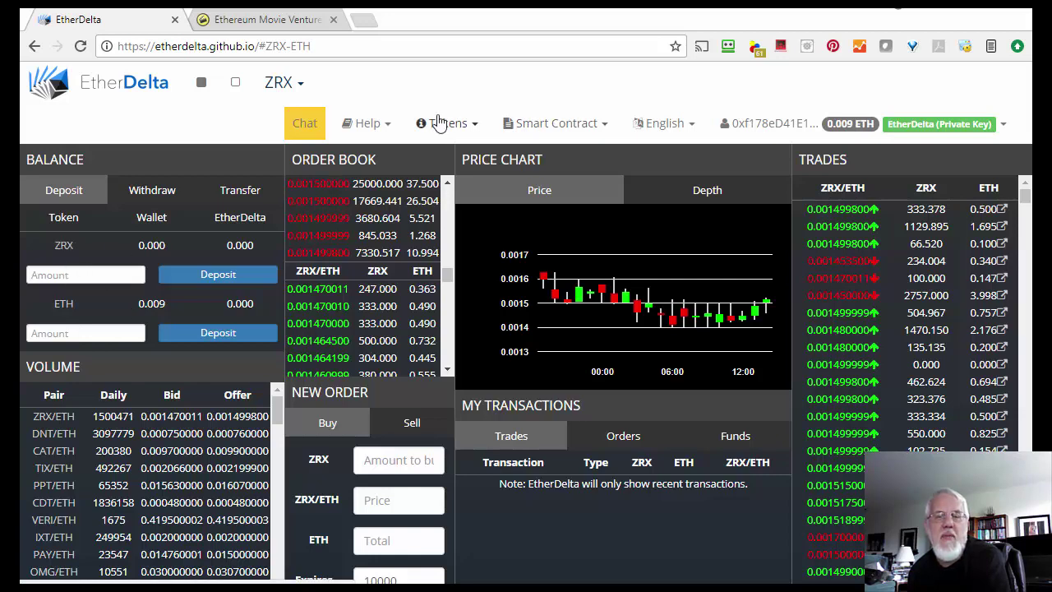
Step: Switch the EtherDelta market from ZRX to EMV traded against ETH
{"action": "left_click", "coordinate": [473, 130]}
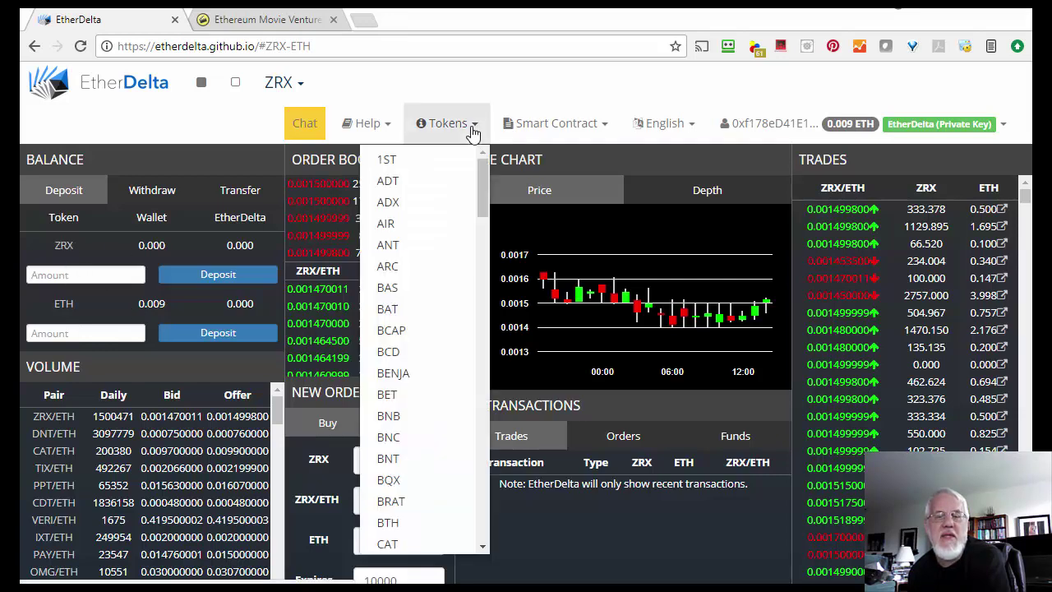
{"action": "left_click", "coordinate": [300, 91]}
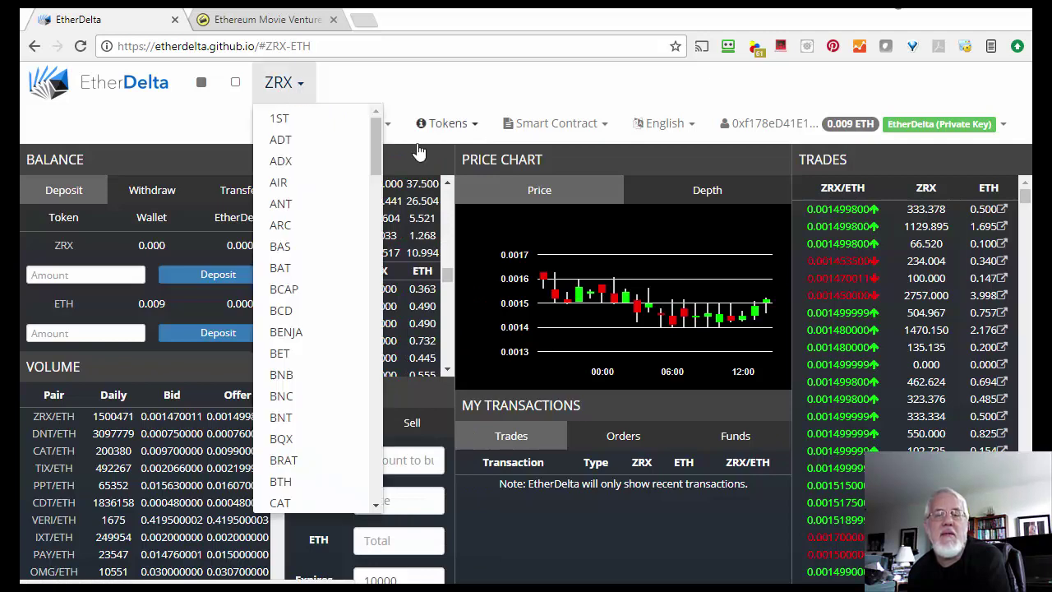
{"action": "left_click_drag", "start_coordinate": [374, 152], "coordinate": [370, 279]}
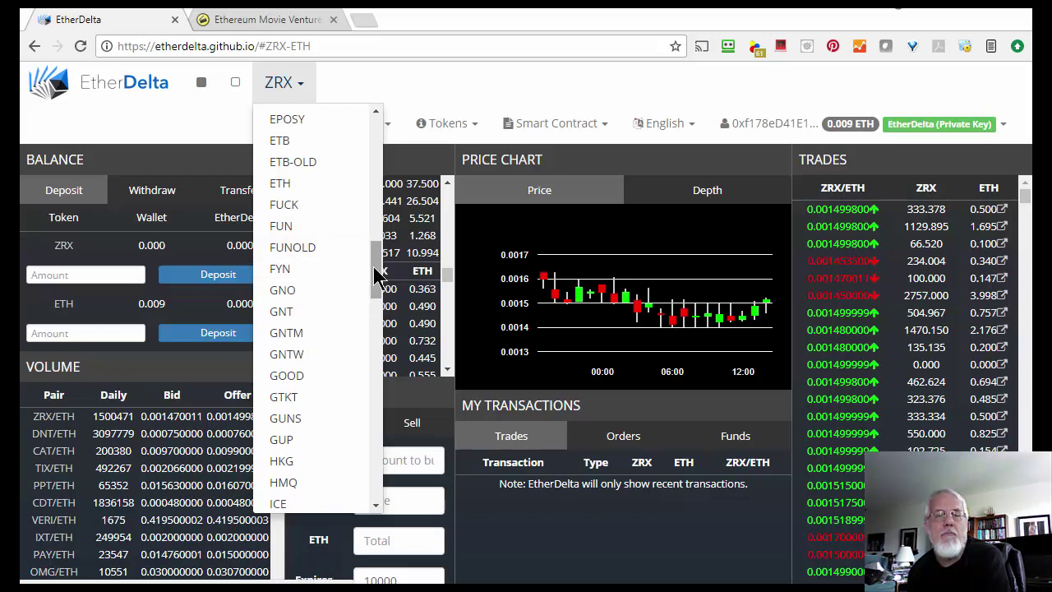
{"action": "left_click_drag", "start_coordinate": [375, 270], "coordinate": [378, 244]}
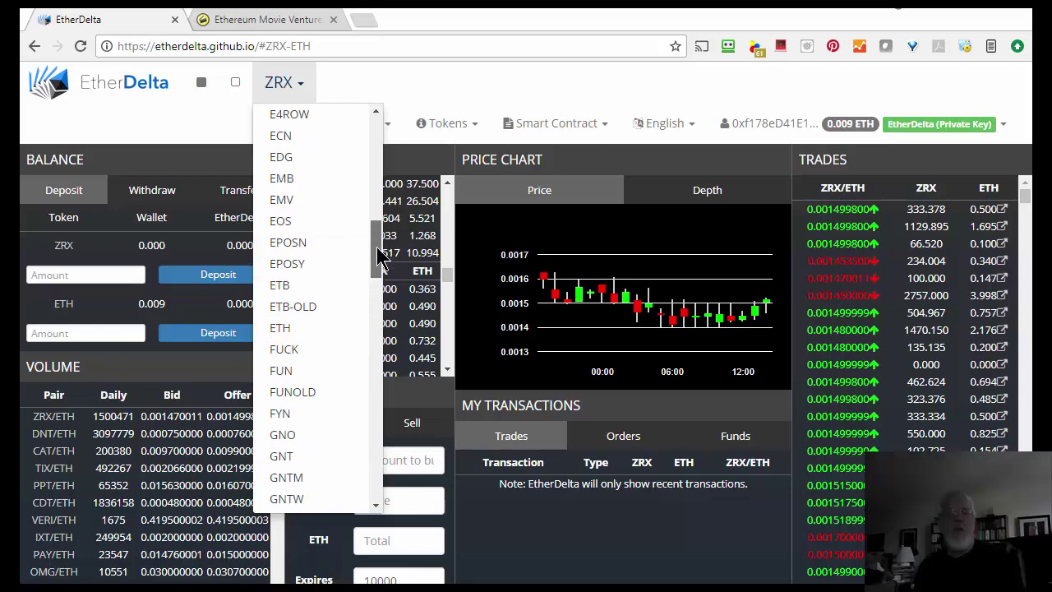
{"action": "left_click", "coordinate": [283, 200]}
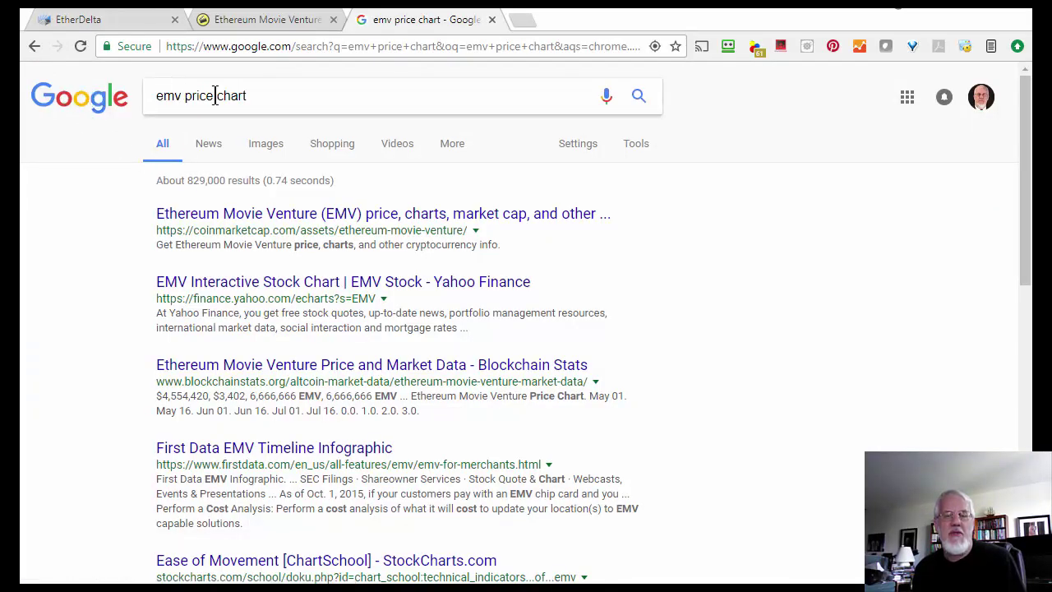
Step: Check EMV's $0.581214 price on CoinMarketCap, then return to EtherDelta's EMV market
{"action": "left_click", "coordinate": [240, 215]}
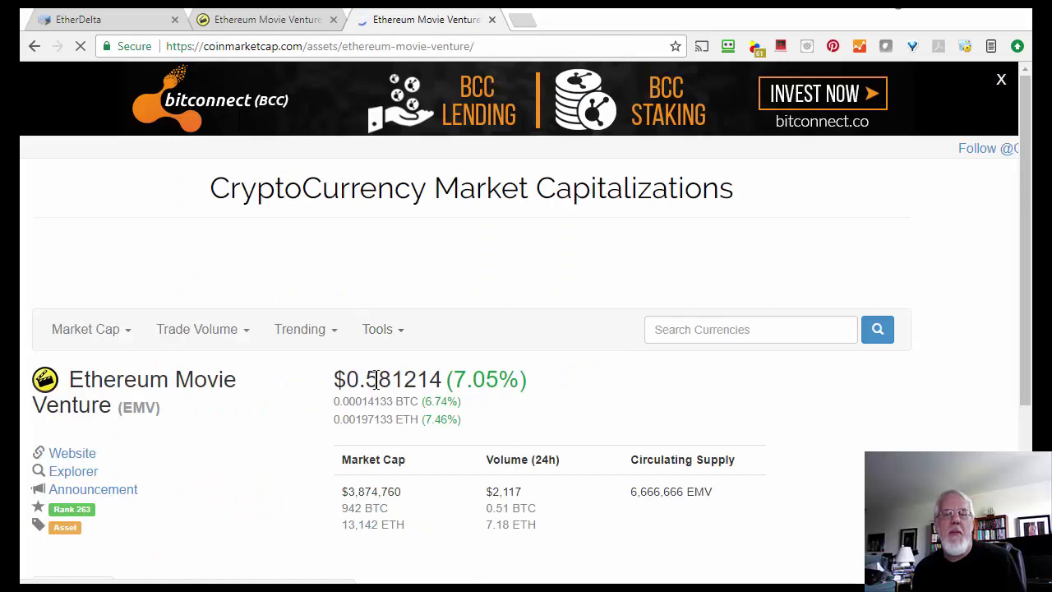
{"action": "left_click_drag", "start_coordinate": [367, 379], "coordinate": [403, 380]}
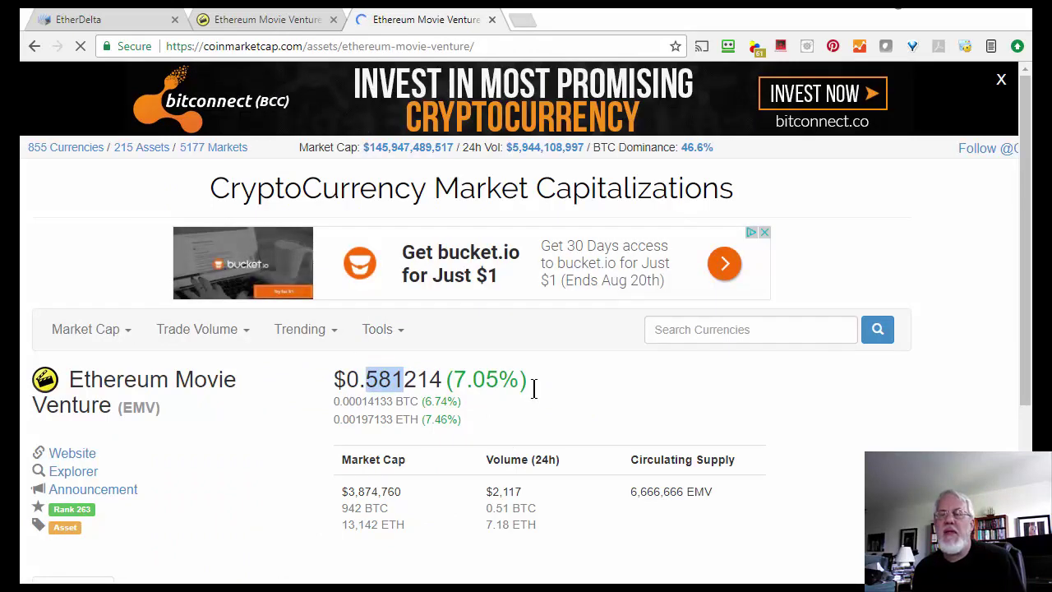
{"action": "left_click", "coordinate": [232, 22]}
{"action": "left_click", "coordinate": [146, 29]}
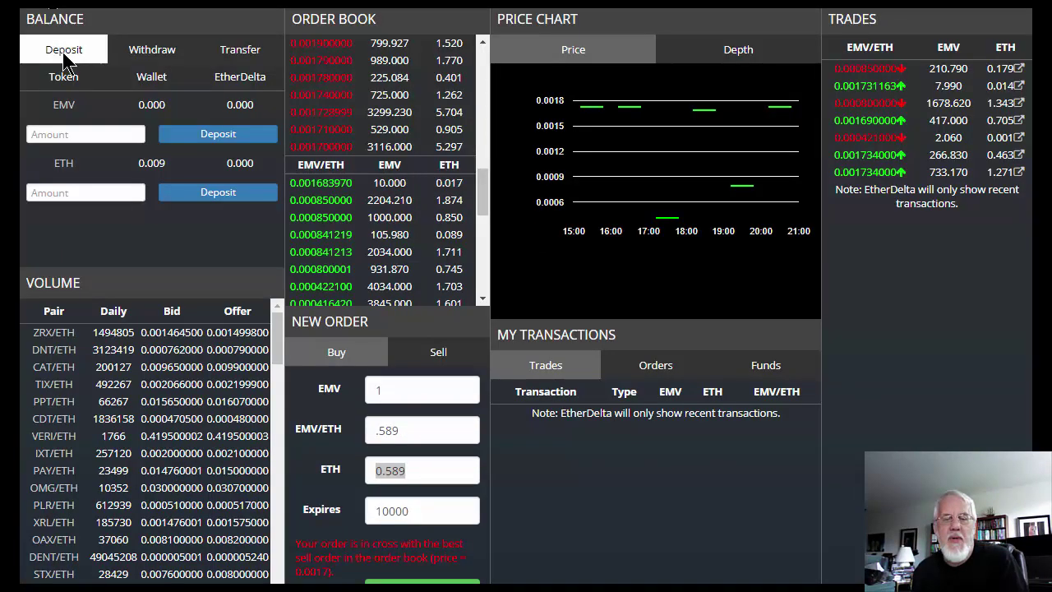
Step: Leave the EMV/ETH price field and return to CoinMarketCap's EMV page, scrolled to its price charts
{"action": "left_click", "coordinate": [413, 430]}
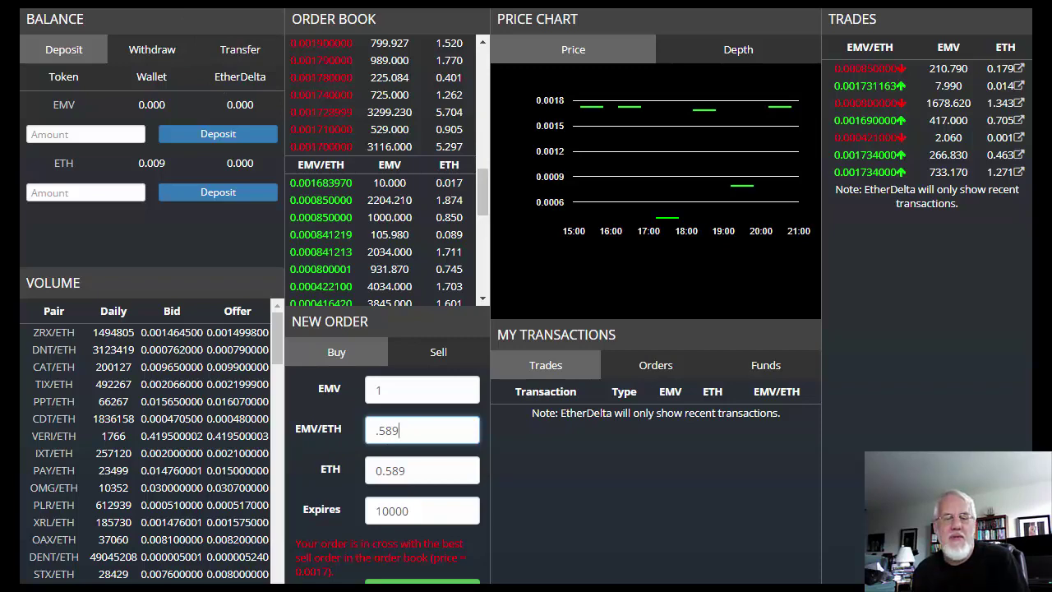
{"action": "key", "text": "ctrl+Tab"}
{"action": "scroll", "coordinate": [611, 296], "scroll_direction": "down", "scroll_amount": 4}
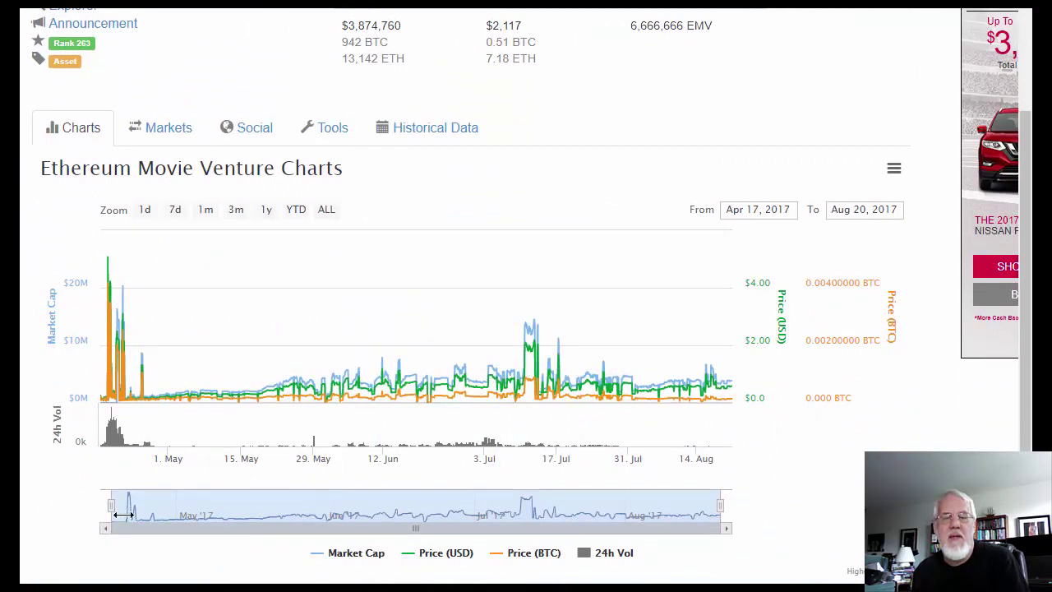
Step: Narrow the EMV chart to Aug 16–20, 2017, select the 0.00197133 ETH price, and return to EtherDelta
{"action": "left_click_drag", "start_coordinate": [115, 500], "coordinate": [700, 510]}
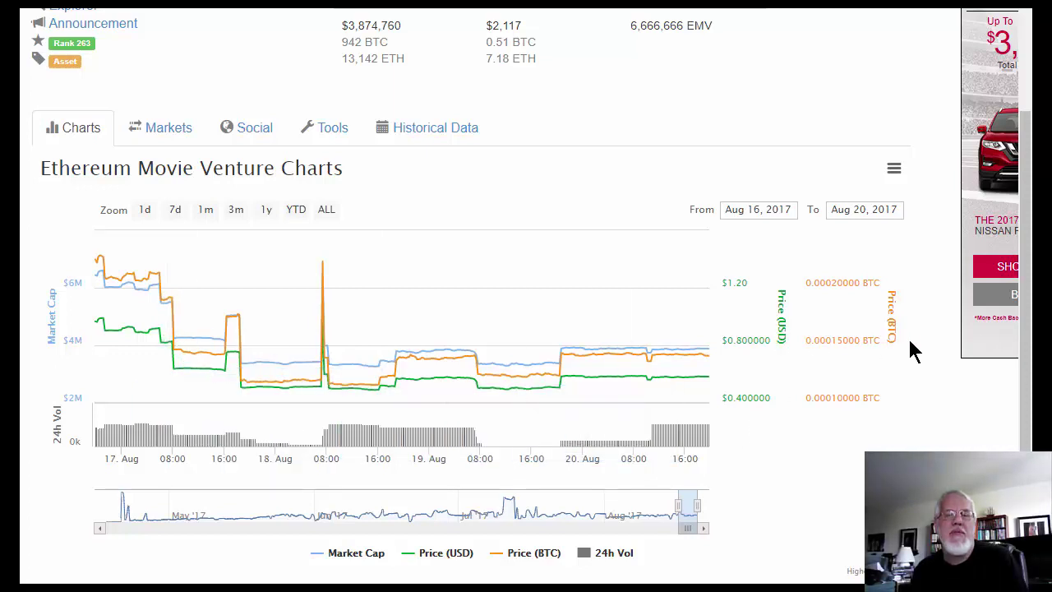
{"action": "scroll", "coordinate": [181, 249], "scroll_direction": "up", "scroll_amount": 4}
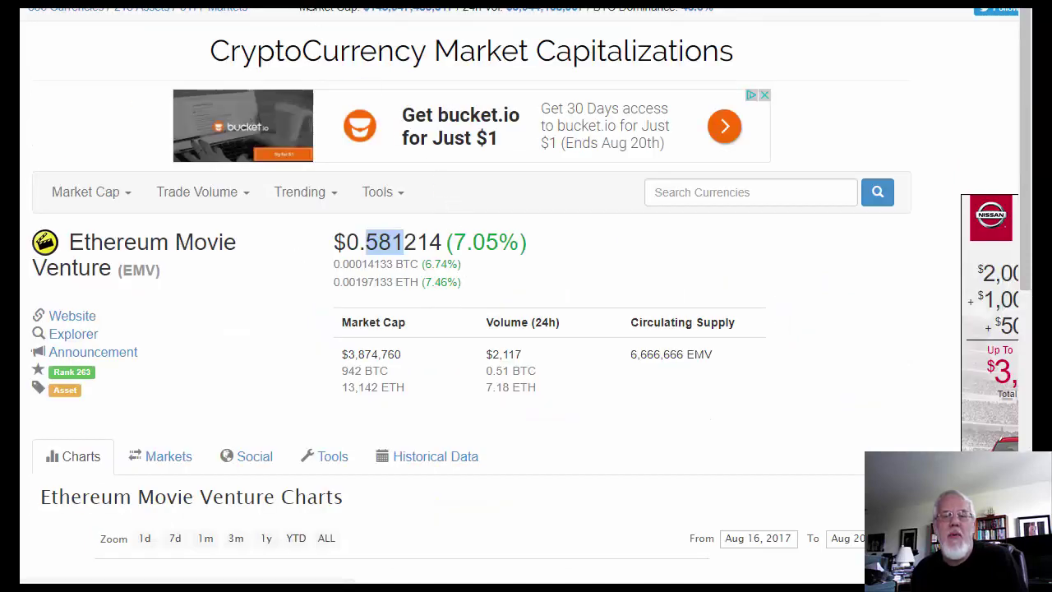
{"action": "left_click_drag", "start_coordinate": [333, 283], "coordinate": [390, 283]}
{"action": "left_click", "coordinate": [383, 286]}
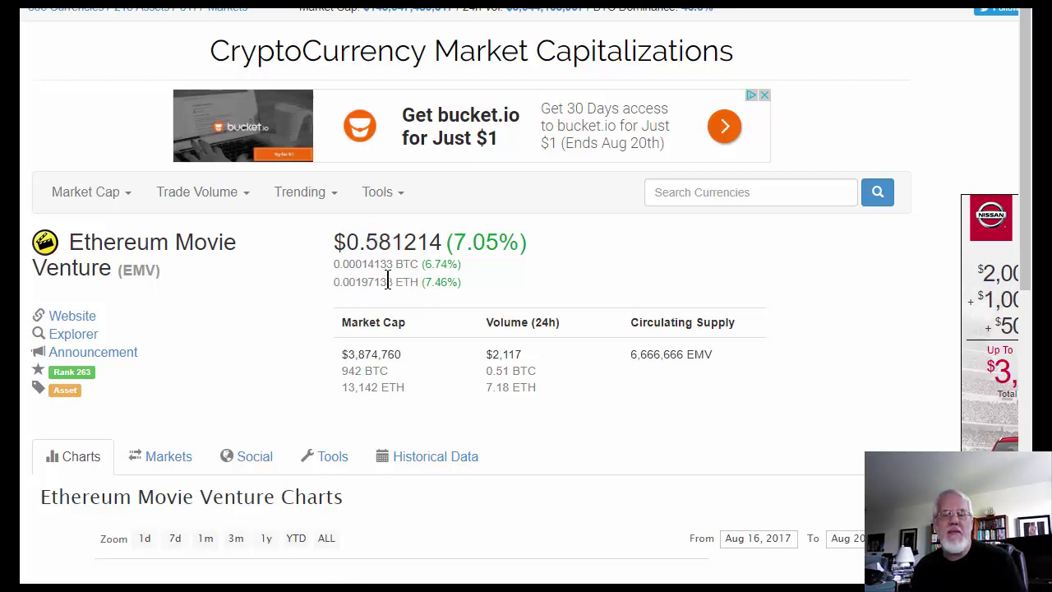
{"action": "double_click", "coordinate": [386, 282]}
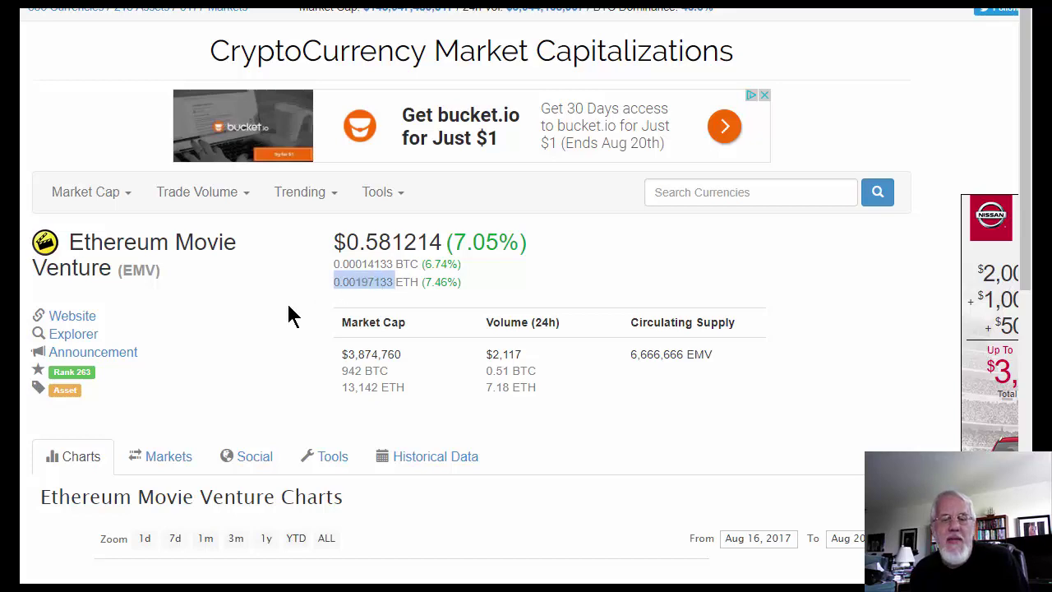
{"action": "key", "text": "ctrl+Tab"}
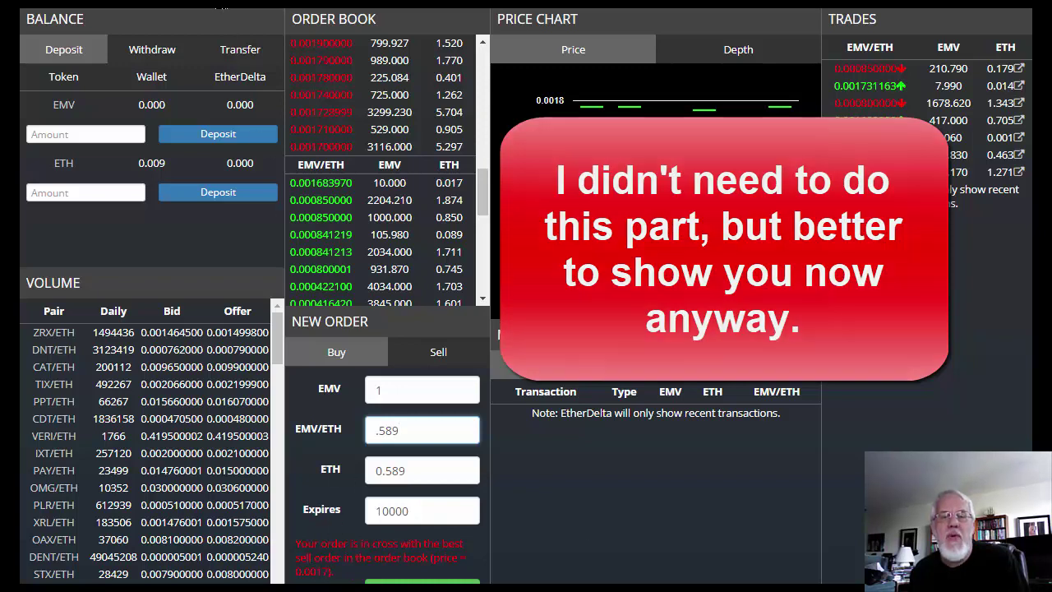
Step: Select EMV's 0.00197133 ETH price on CoinMarketCap and come back to the EtherDelta order form
{"action": "left_click", "coordinate": [220, 3]}
{"action": "left_click", "coordinate": [356, 308]}
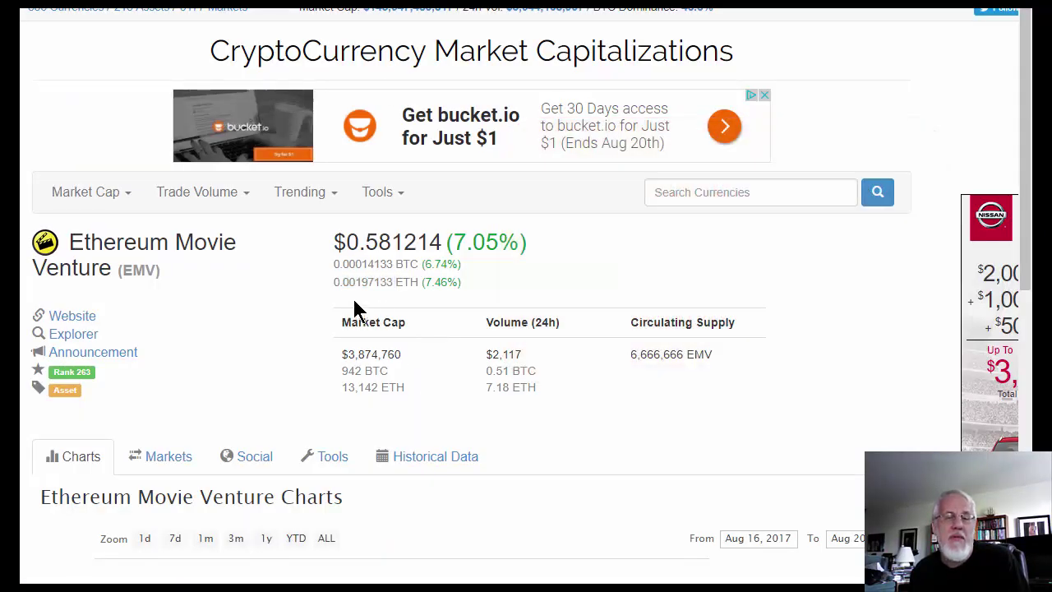
{"action": "double_click", "coordinate": [367, 282]}
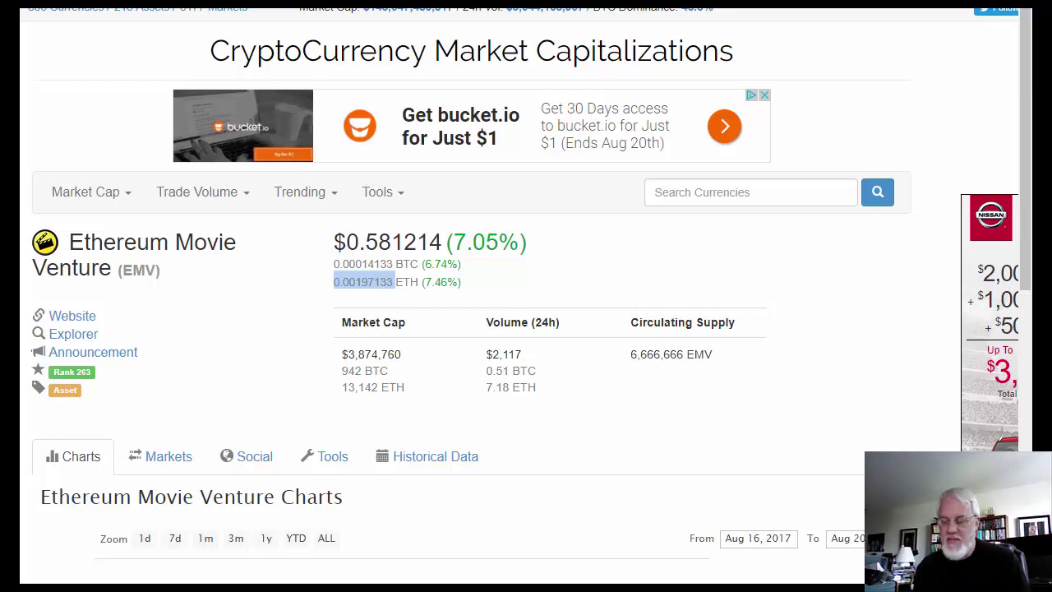
{"action": "key", "text": "ctrl+Tab"}
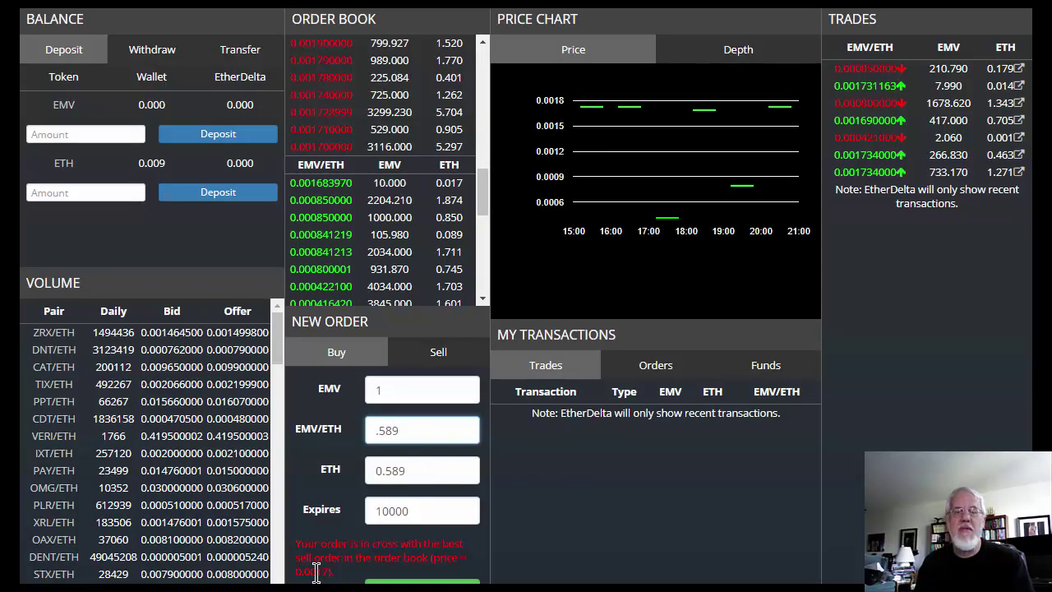
Step: Replace the .589 buy price with .0017, bringing the order total to 0.002 ETH
{"action": "left_click", "coordinate": [319, 566]}
{"action": "left_click_drag", "start_coordinate": [404, 437], "coordinate": [345, 435]}
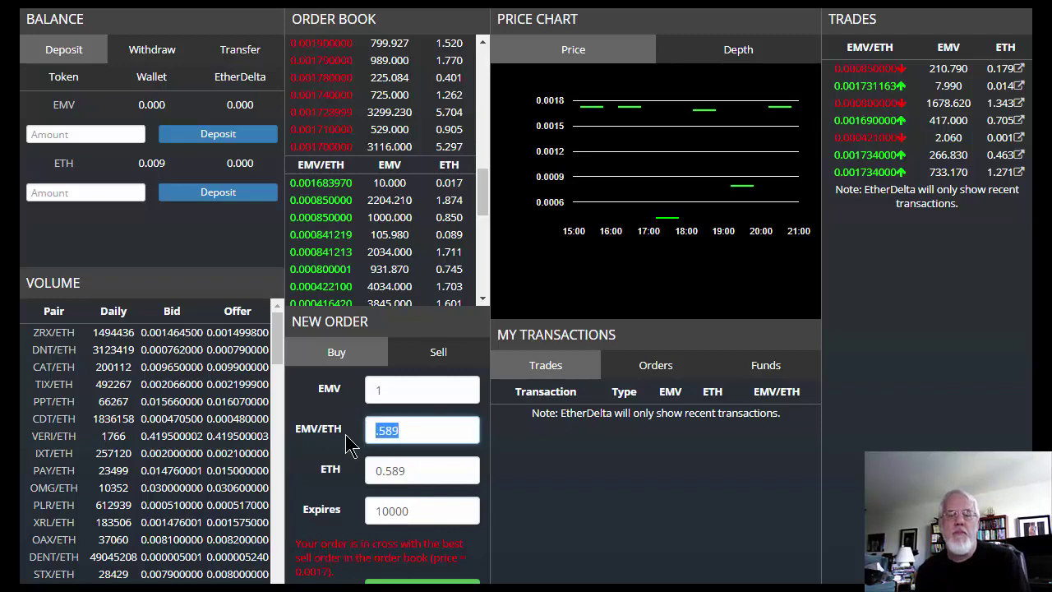
{"action": "type", "text": ".0017"}
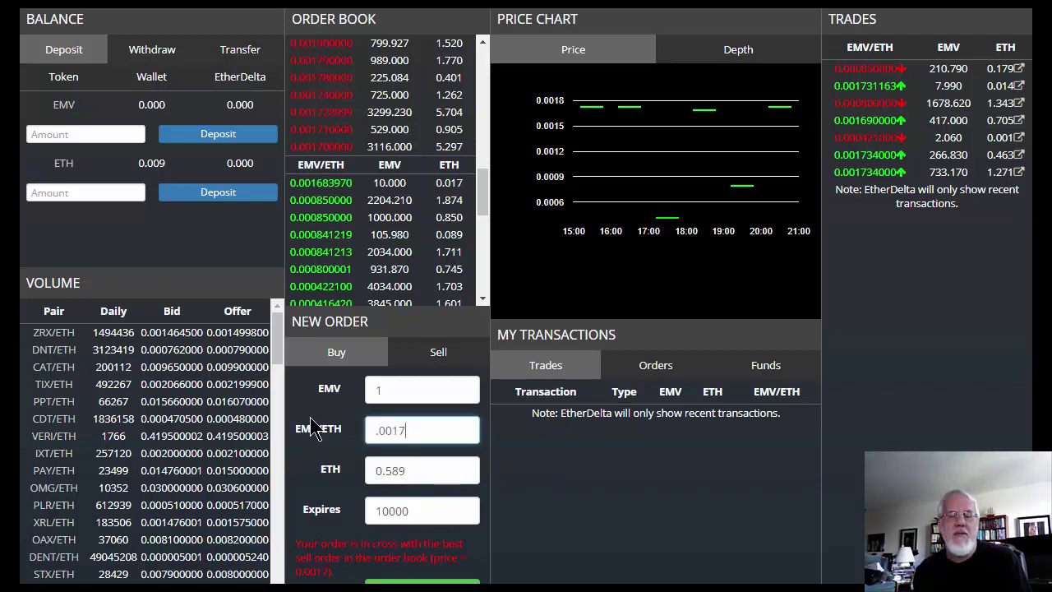
{"action": "key", "text": "Tab"}
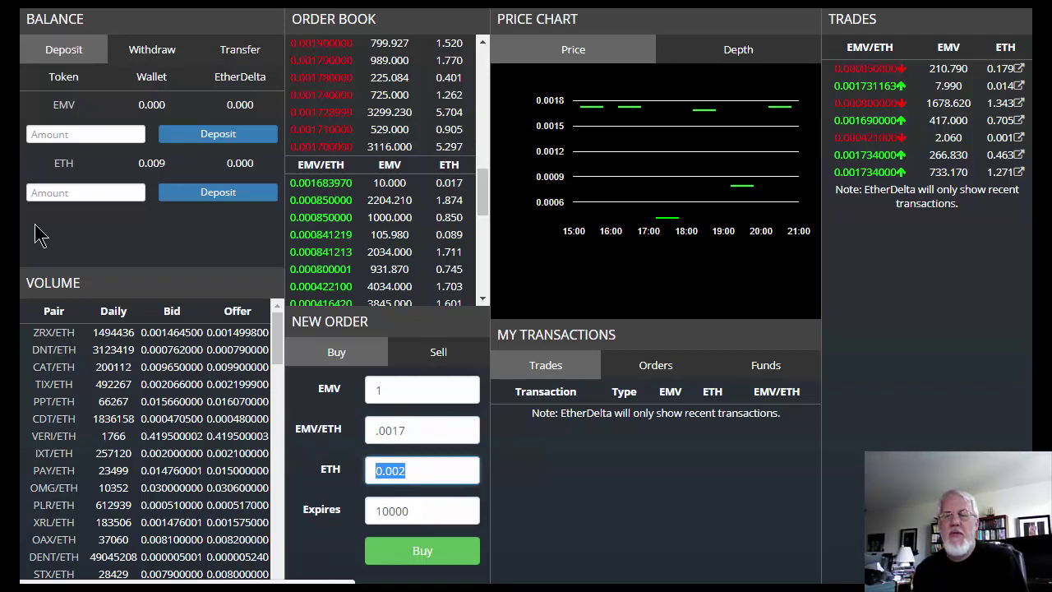
Step: Compute 0.007 ÷ 0.0017 in Windows Calculator, getting 4.117647, then return to EtherDelta's EMV amount
{"action": "left_click", "coordinate": [248, 588]}
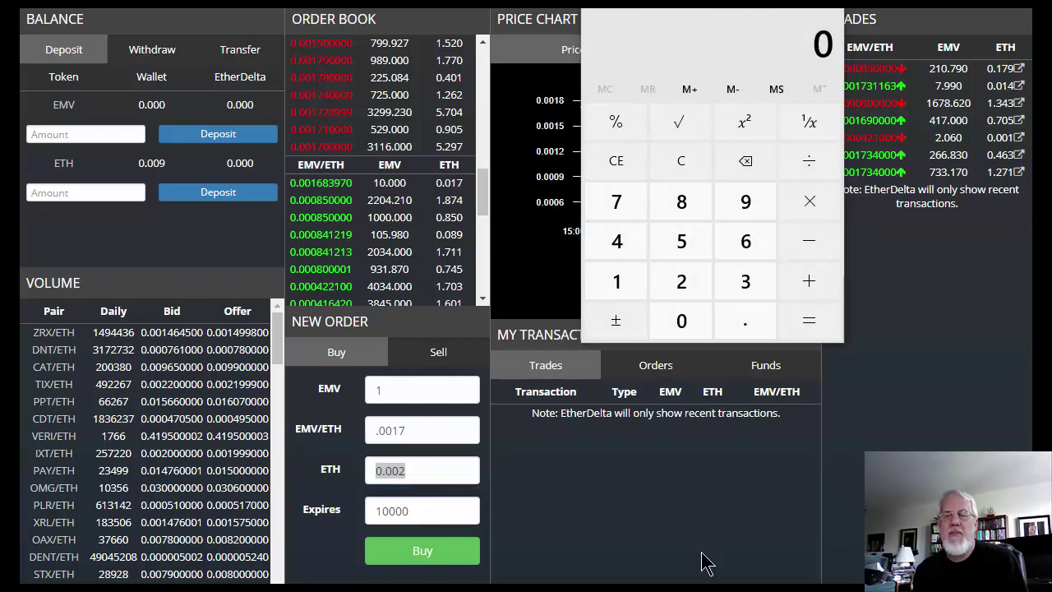
{"action": "left_click", "coordinate": [755, 335]}
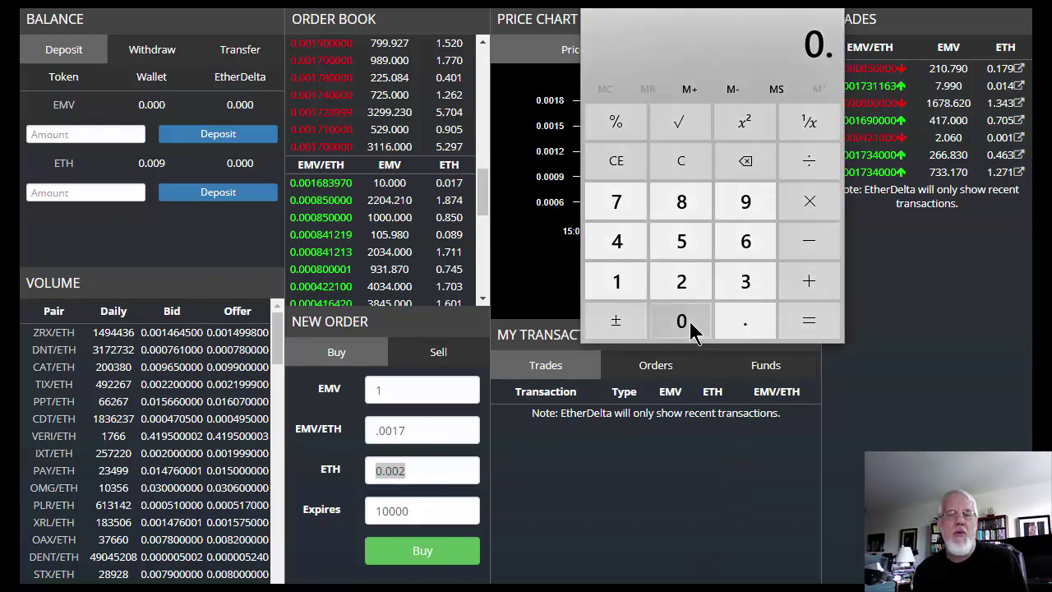
{"action": "left_click", "coordinate": [690, 321]}
{"action": "left_click", "coordinate": [690, 321]}
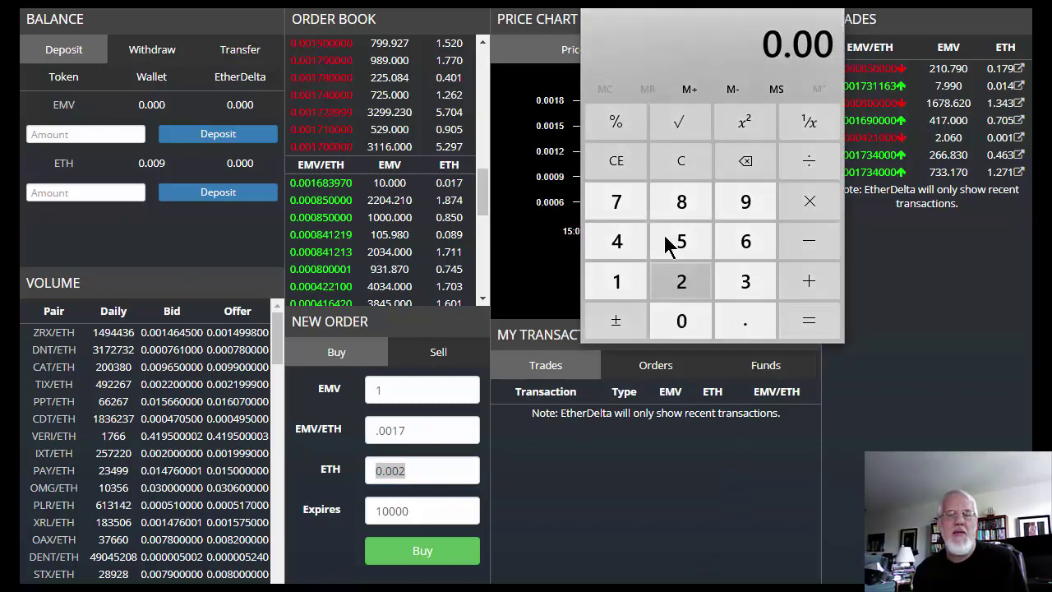
{"action": "left_click", "coordinate": [623, 204]}
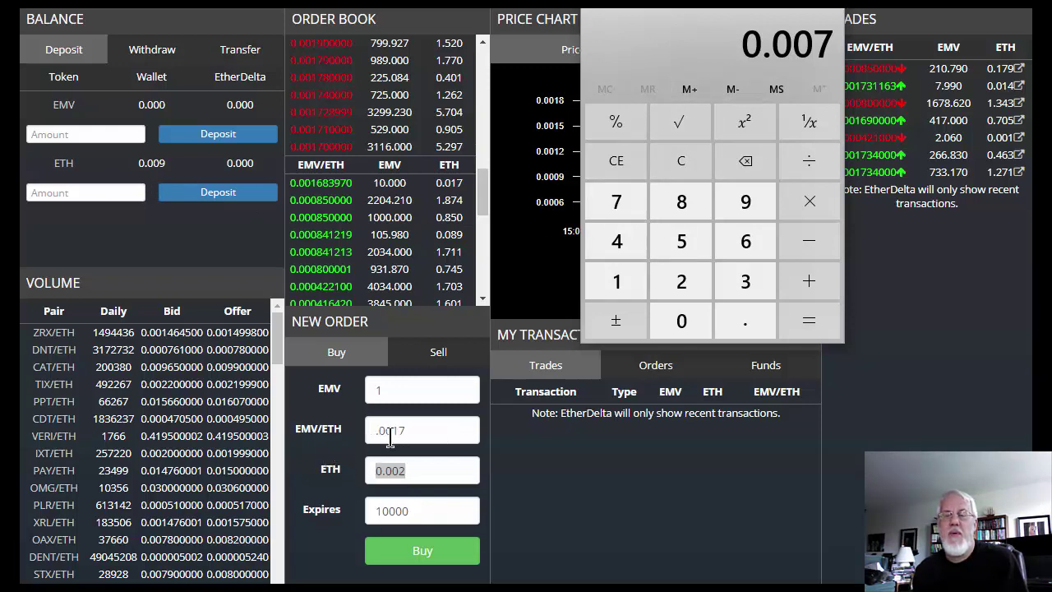
{"action": "left_click", "coordinate": [822, 164]}
{"action": "left_click", "coordinate": [745, 320]}
{"action": "left_click", "coordinate": [681, 320]}
{"action": "left_click", "coordinate": [682, 320]}
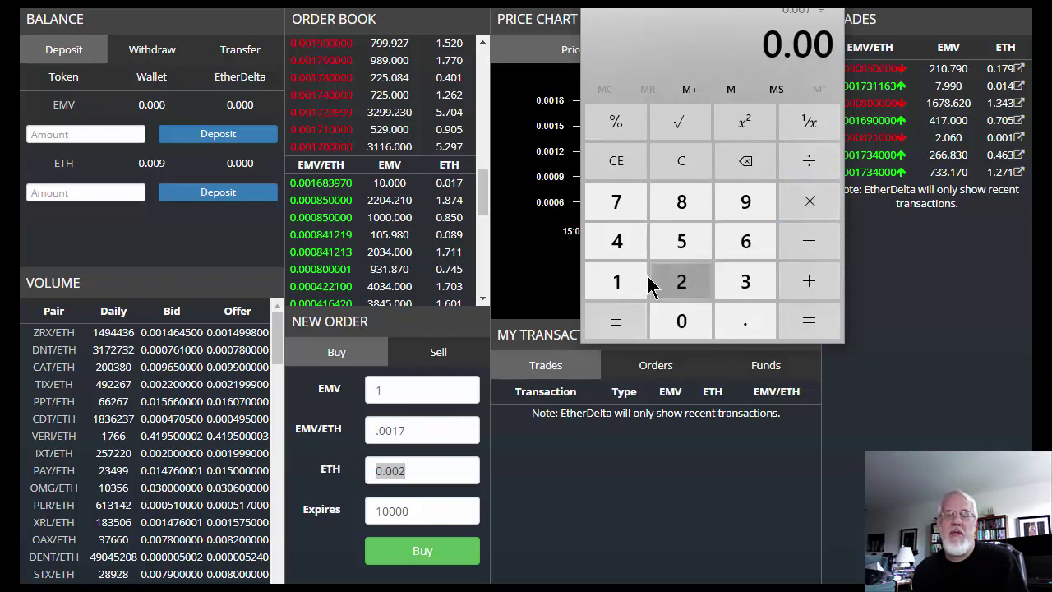
{"action": "left_click", "coordinate": [629, 282]}
{"action": "left_click", "coordinate": [621, 204]}
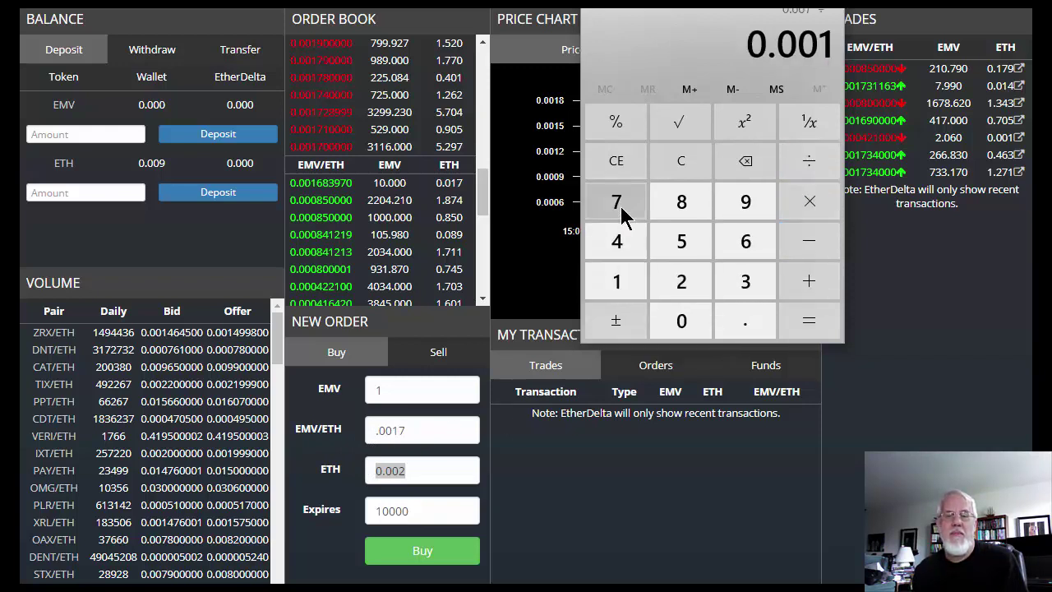
{"action": "left_click", "coordinate": [822, 318]}
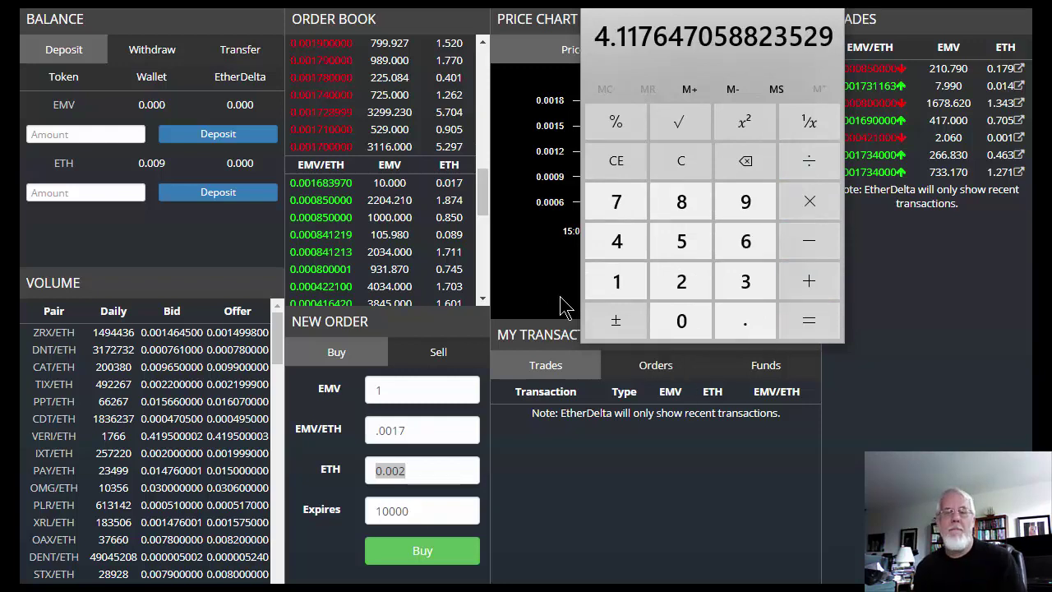
{"action": "left_click", "coordinate": [402, 391]}
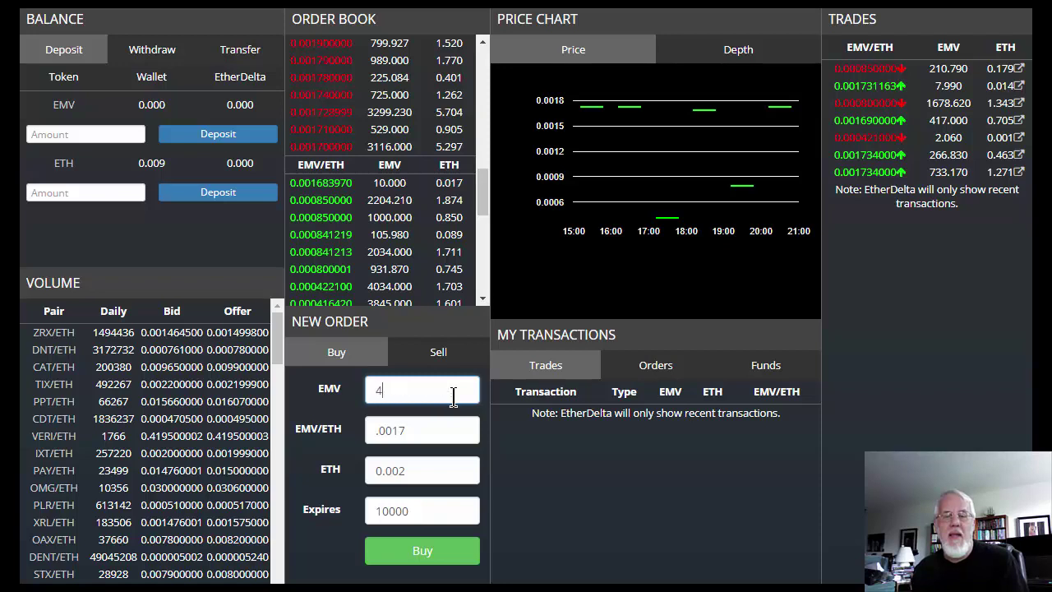
Step: Submit a buy order for 4 EMV at .0017 ETH with a 1000-block expiry
{"action": "type", "text": "4"}
{"action": "left_click", "coordinate": [434, 432]}
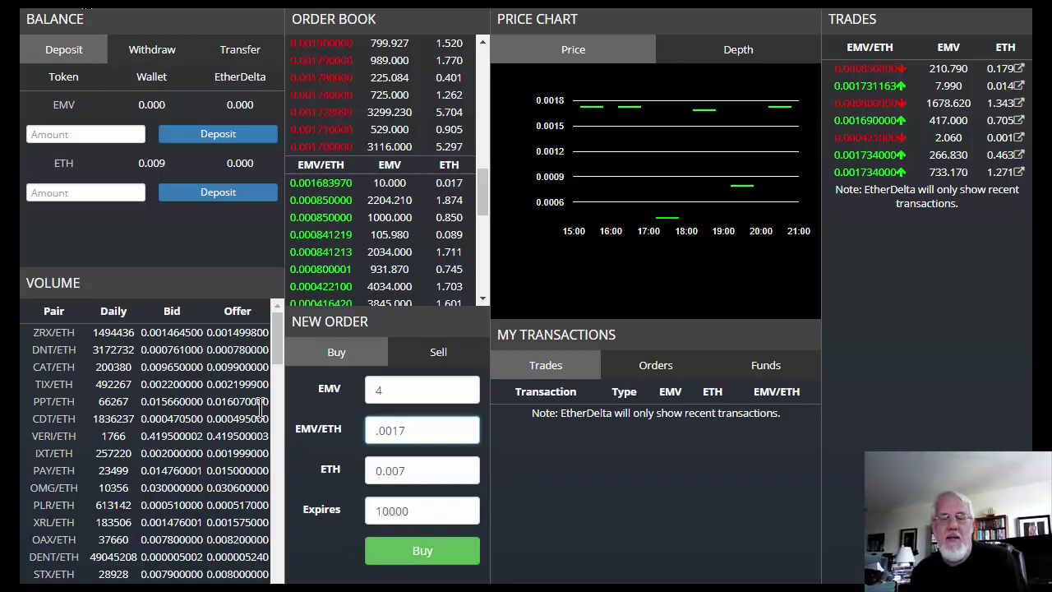
{"action": "mouse_move", "coordinate": [325, 510]}
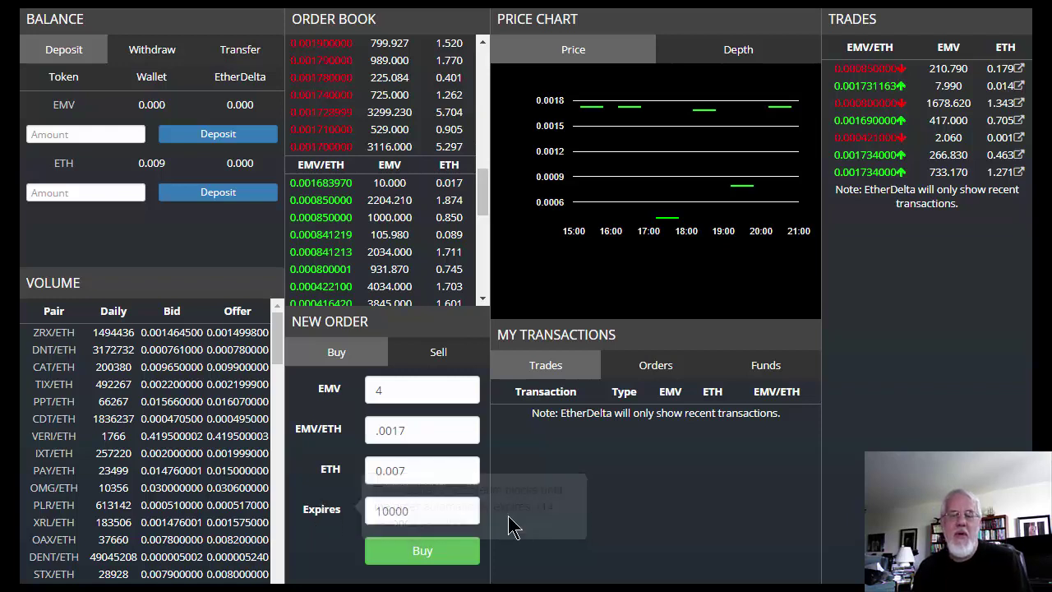
{"action": "left_click", "coordinate": [423, 514]}
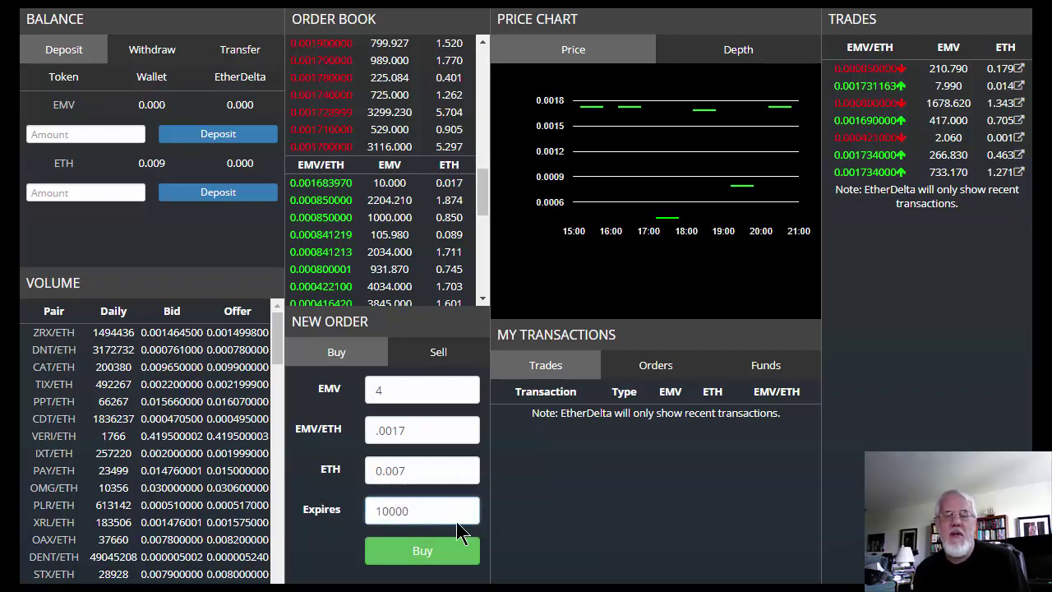
{"action": "key", "text": "BackSpace"}
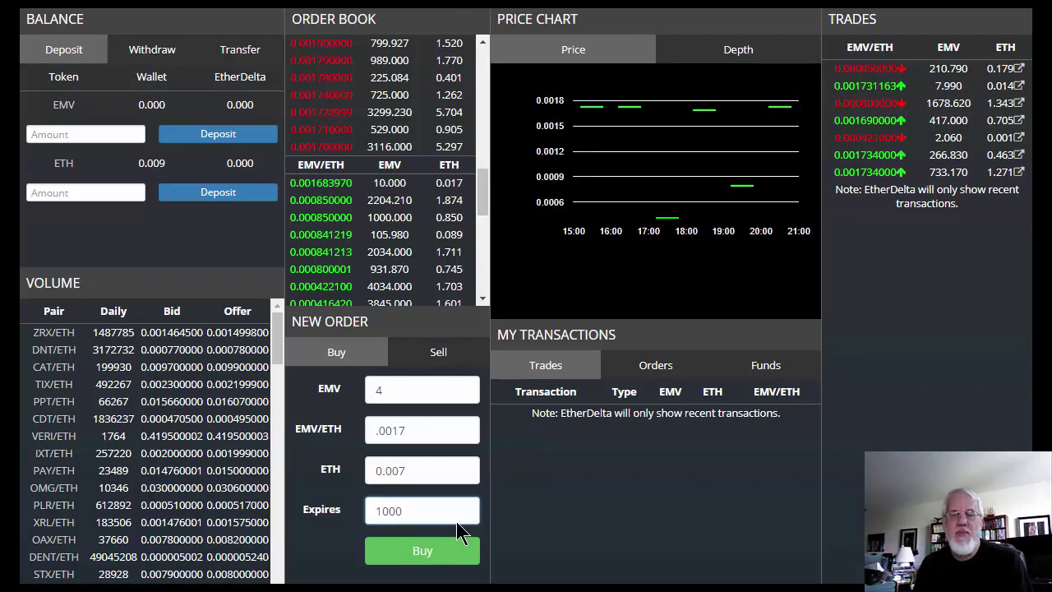
{"action": "left_click", "coordinate": [419, 432]}
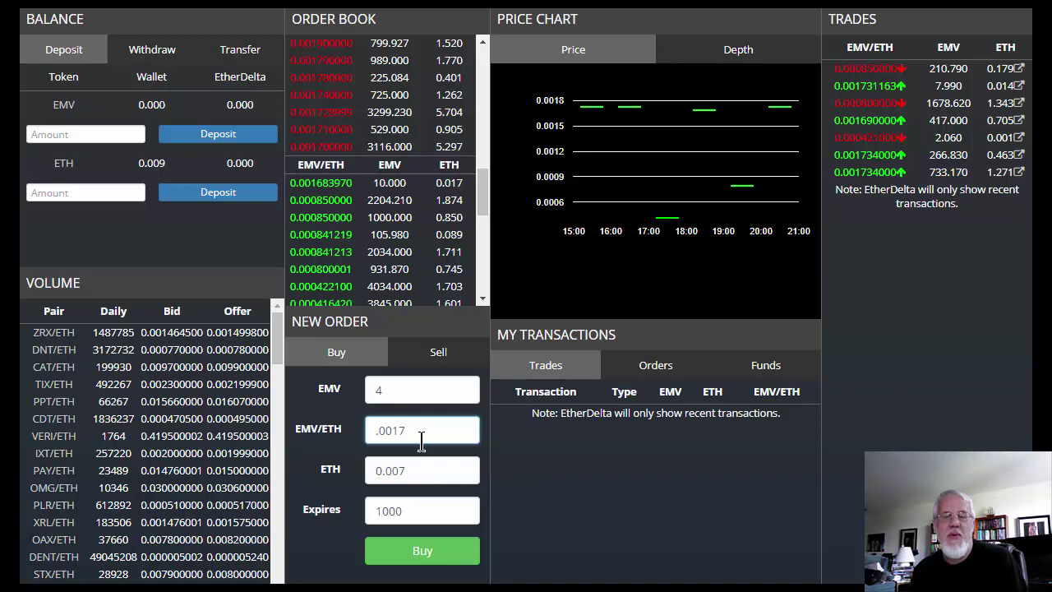
{"action": "type", "text": ".0017"}
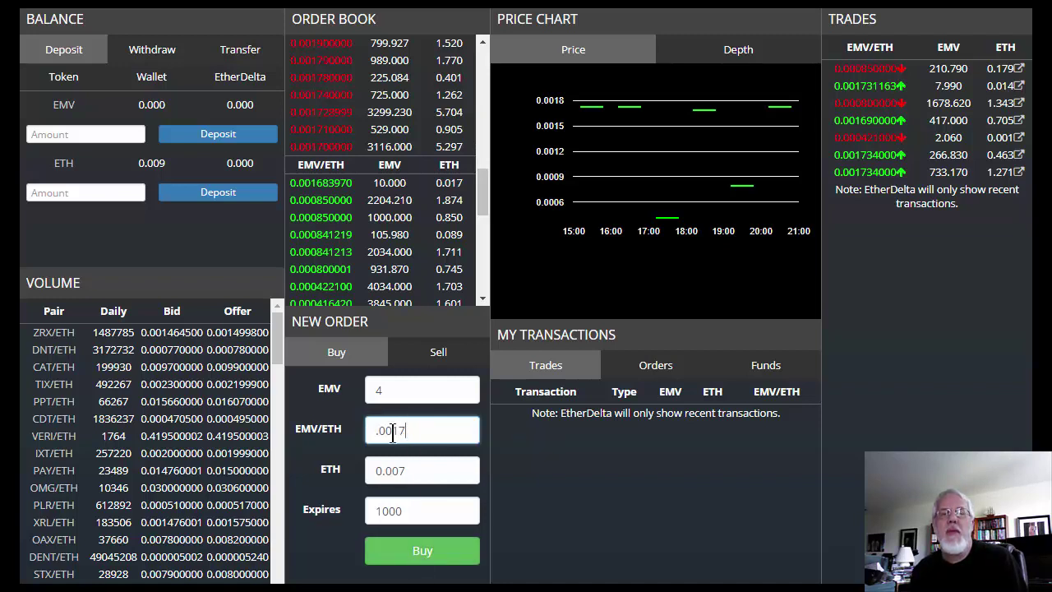
{"action": "left_click", "coordinate": [417, 557]}
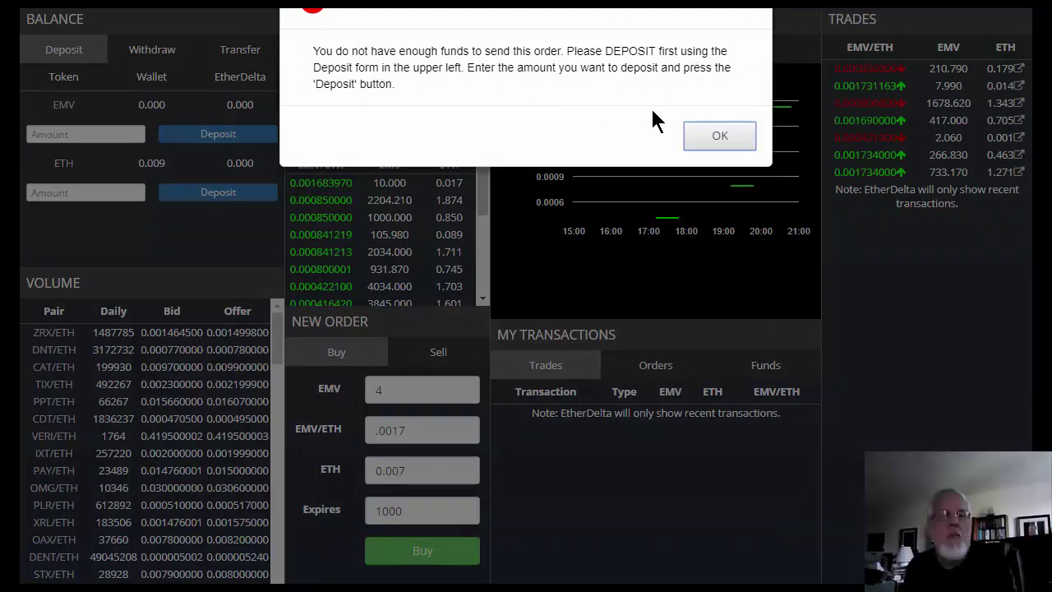
Step: Dismiss the insufficient-funds alert and attempt a 0.009 ETH deposit, which fails with an error
{"action": "left_click", "coordinate": [699, 136]}
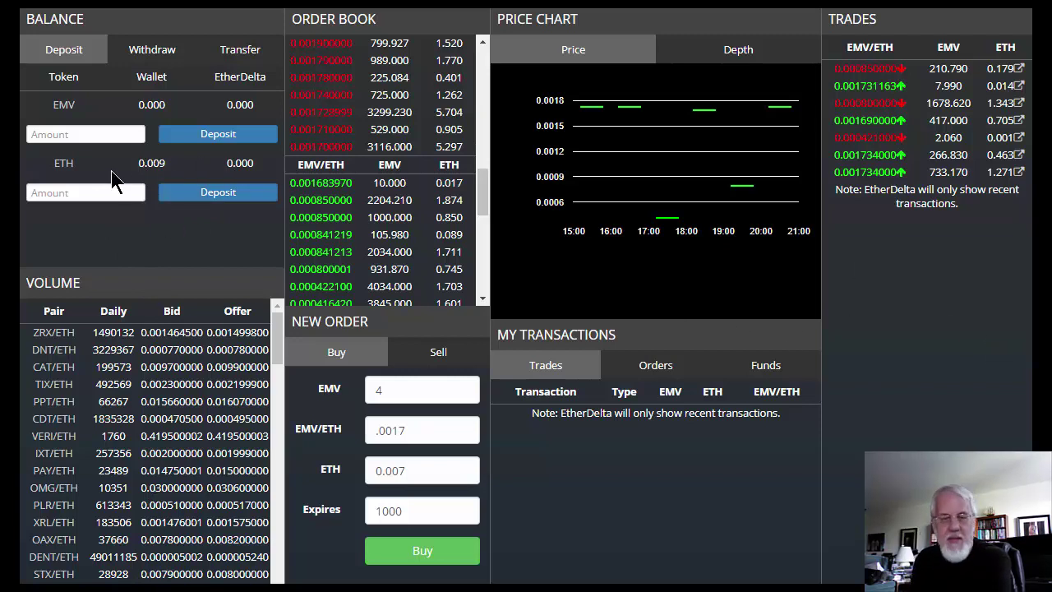
{"action": "left_click", "coordinate": [133, 194]}
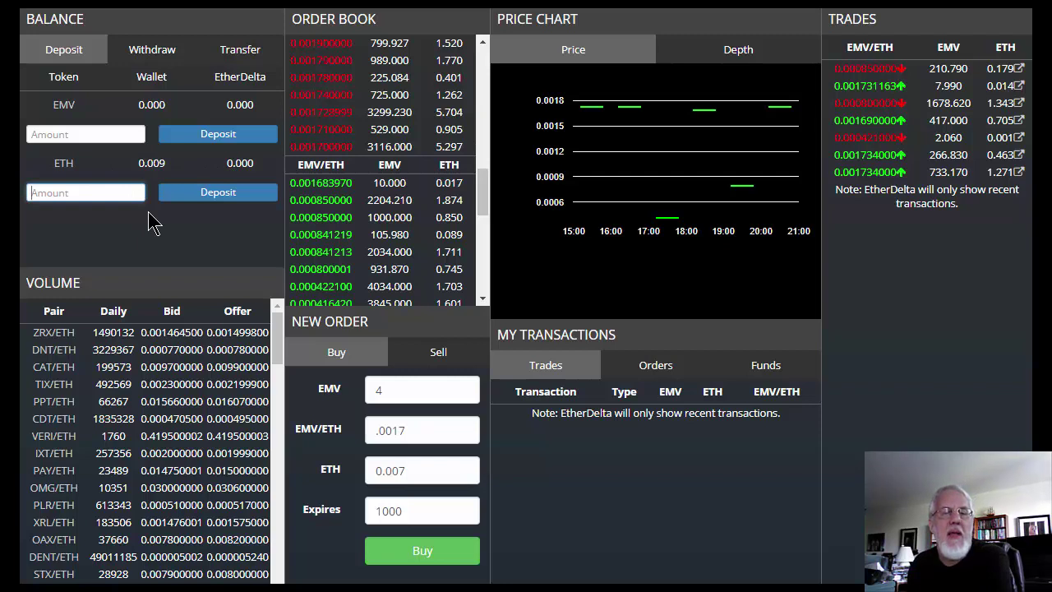
{"action": "type", "text": ".00"}
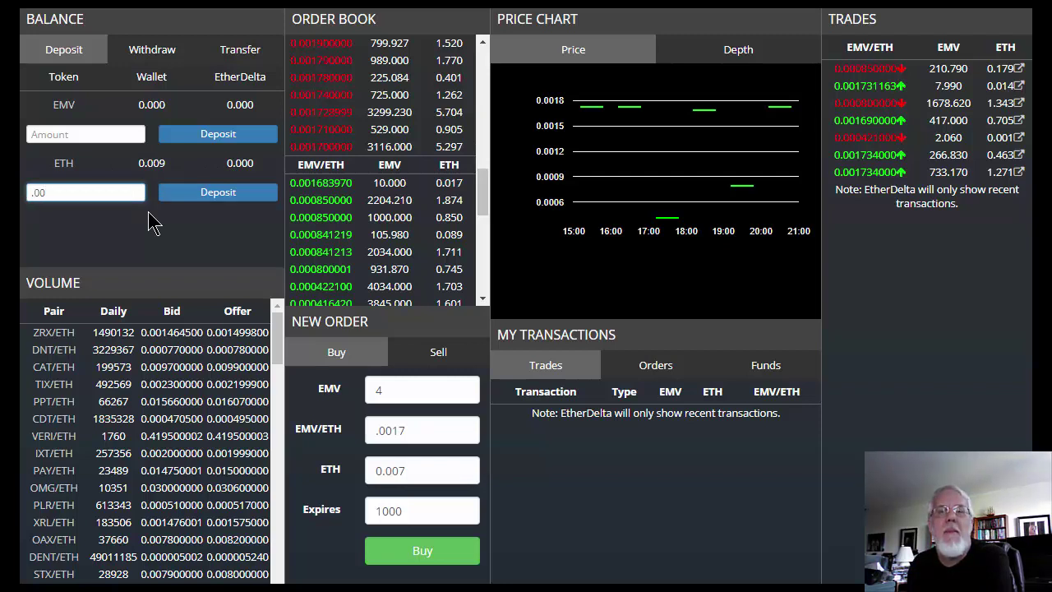
{"action": "type", "text": "9"}
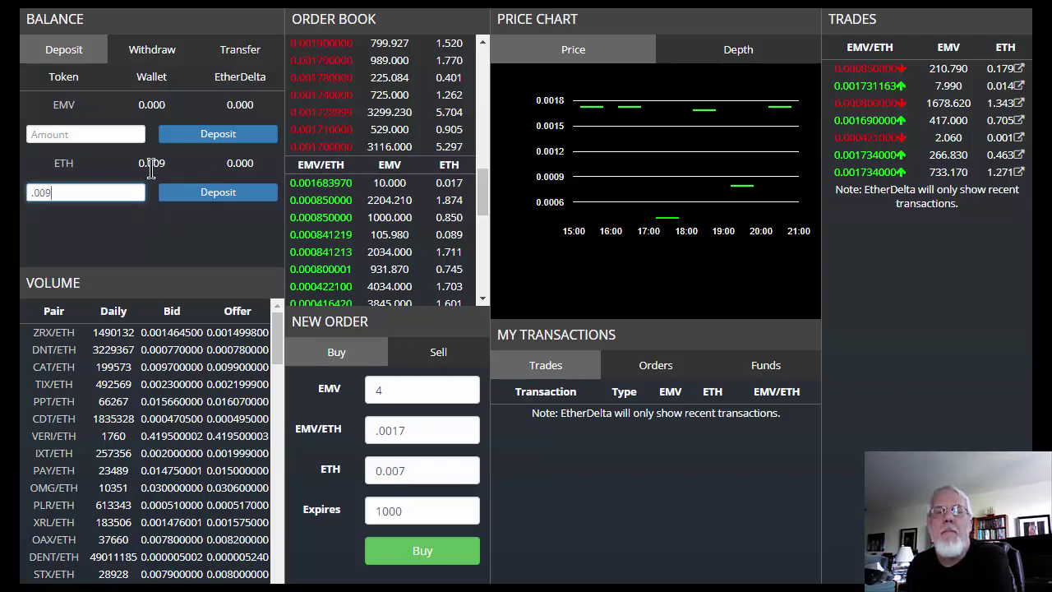
{"action": "left_click", "coordinate": [217, 196]}
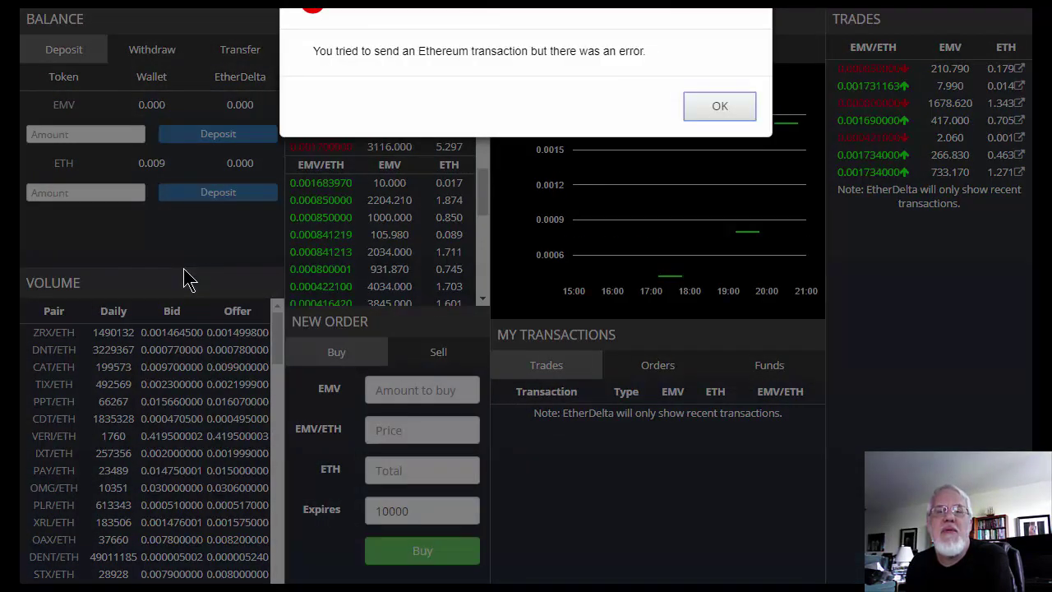
{"action": "left_click", "coordinate": [715, 111]}
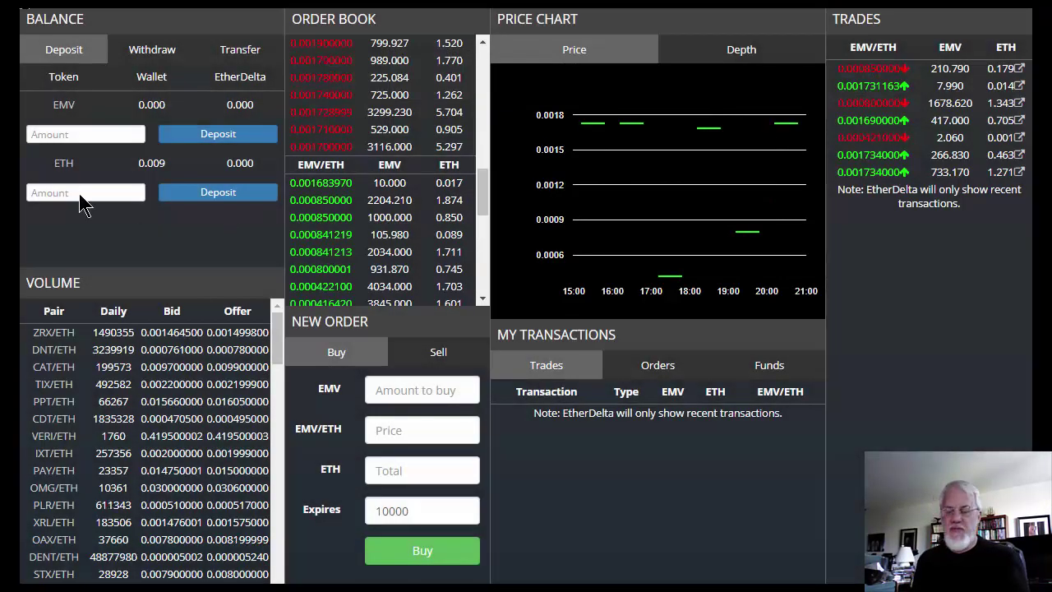
Step: Deposit 0.007 ETH into the exchange and select the resulting transaction hash
{"action": "left_click", "coordinate": [98, 191]}
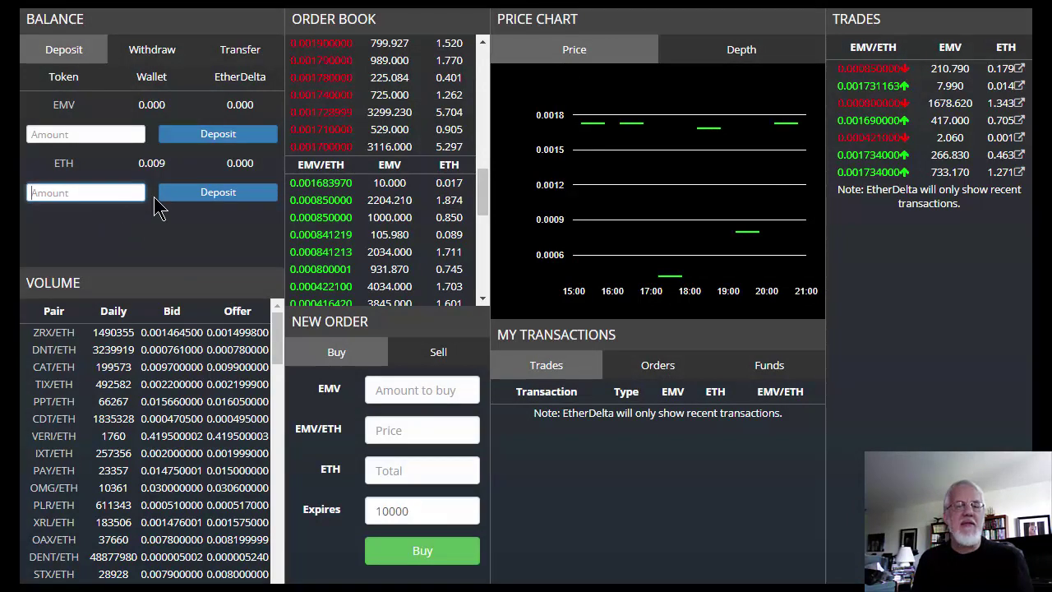
{"action": "type", "text": ".007"}
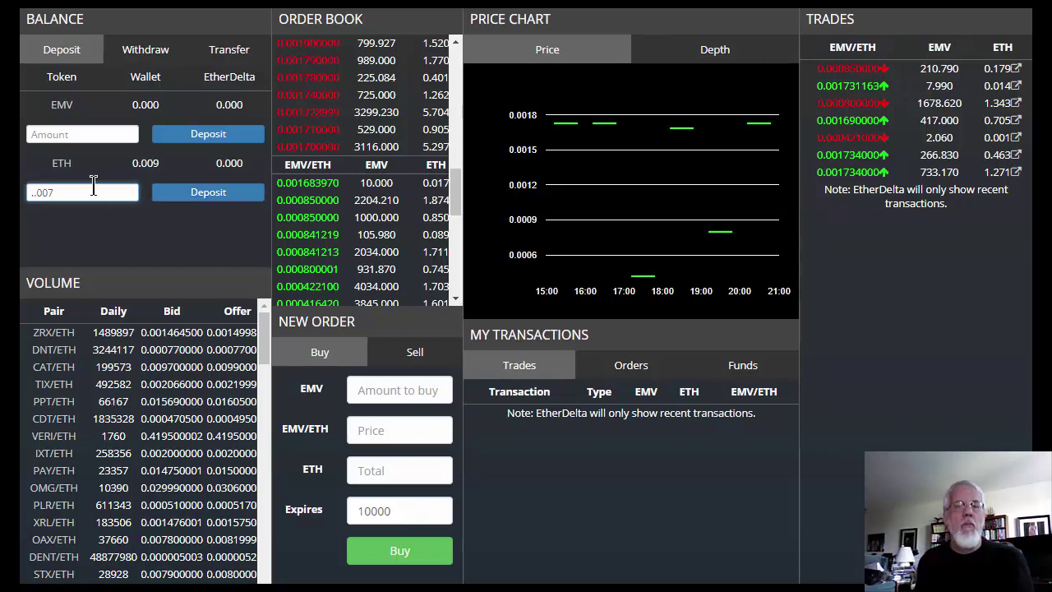
{"action": "triple_click", "coordinate": [118, 194]}
{"action": "type", "text": ".00"}
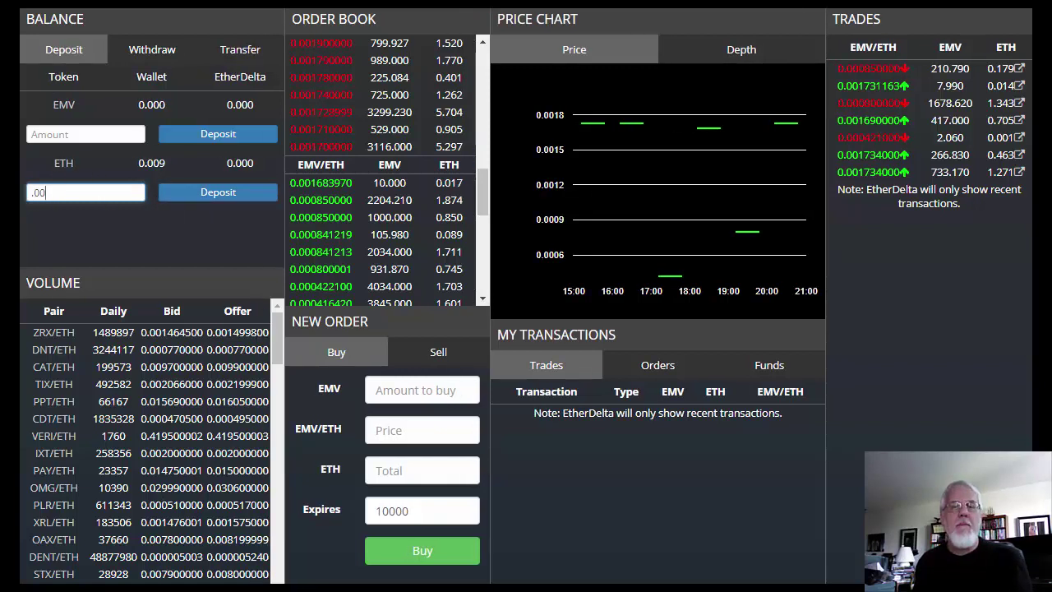
{"action": "type", "text": "8"}
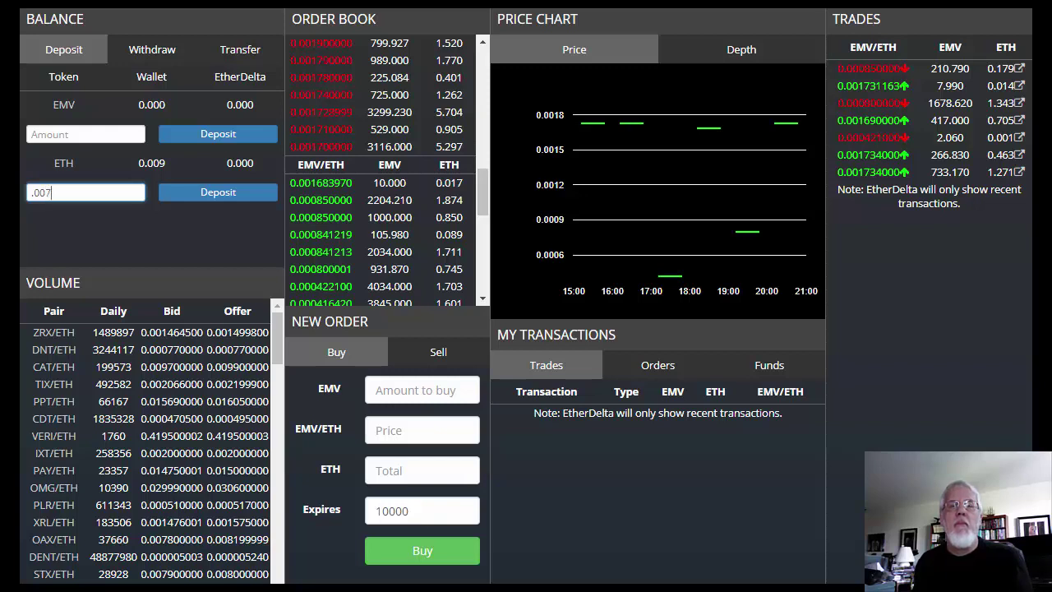
{"action": "left_click", "coordinate": [228, 193]}
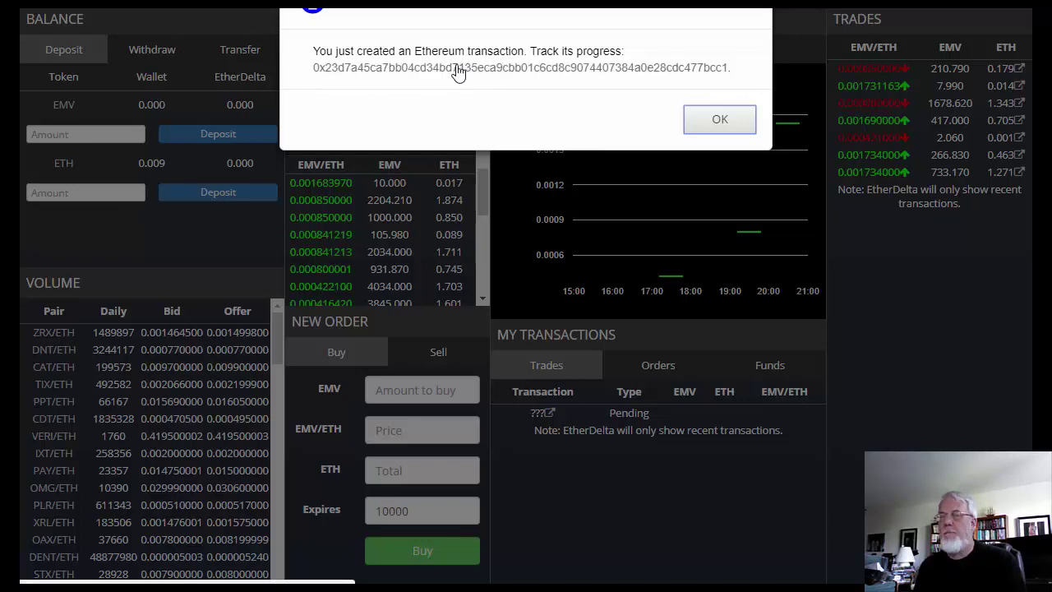
{"action": "left_click_drag", "start_coordinate": [310, 66], "coordinate": [732, 69]}
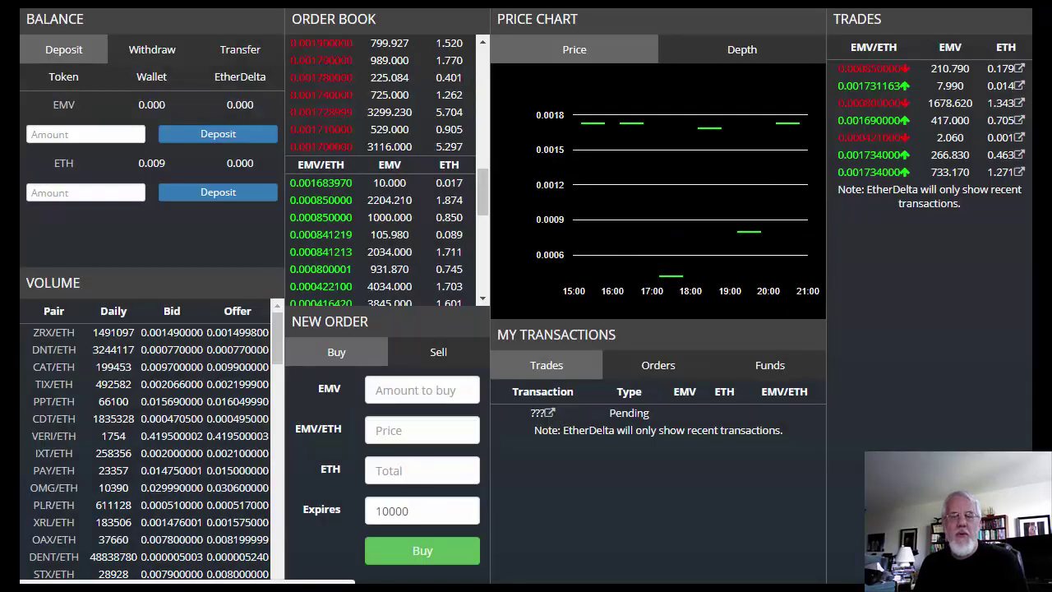
Step: Enter 4 EMV and a .0017 ETH price for a new buy order, fixing a stray comma
{"action": "left_click", "coordinate": [422, 390]}
{"action": "type", "text": "4"}
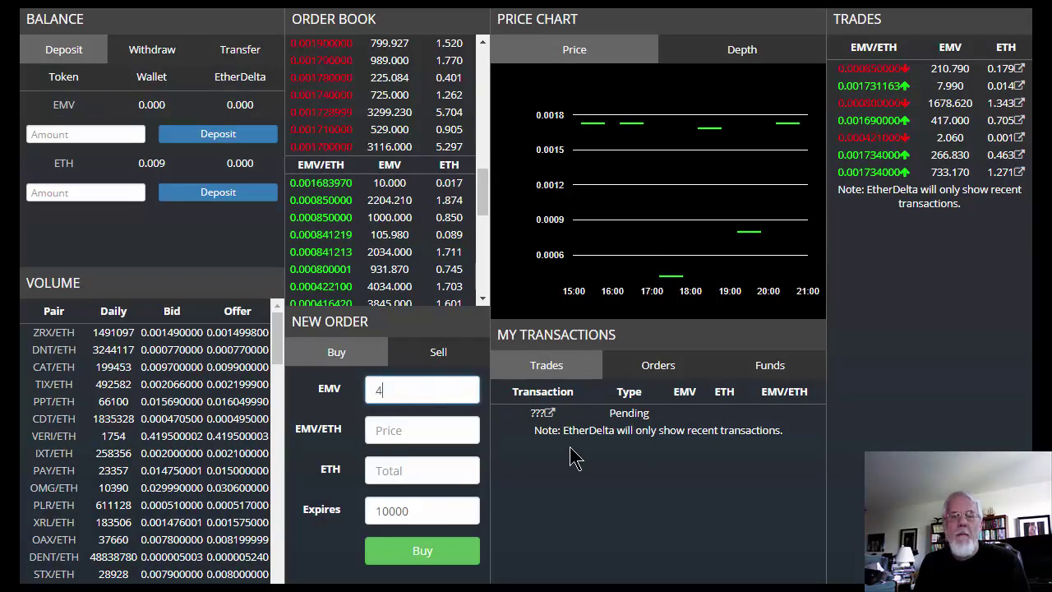
{"action": "key", "text": "Tab"}
{"action": "type", "text": "."}
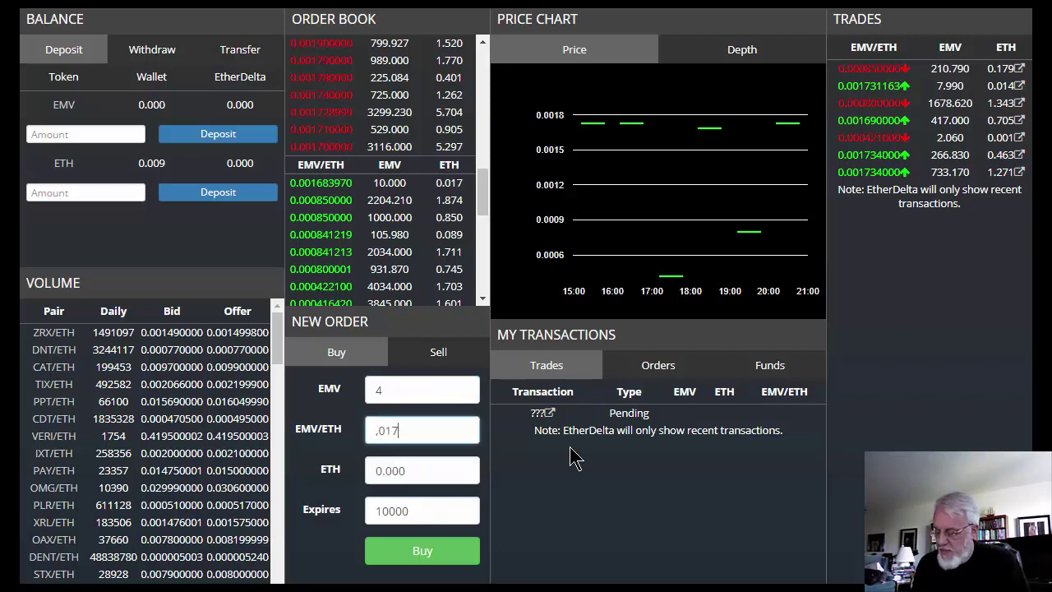
{"action": "key", "text": "Tab"}
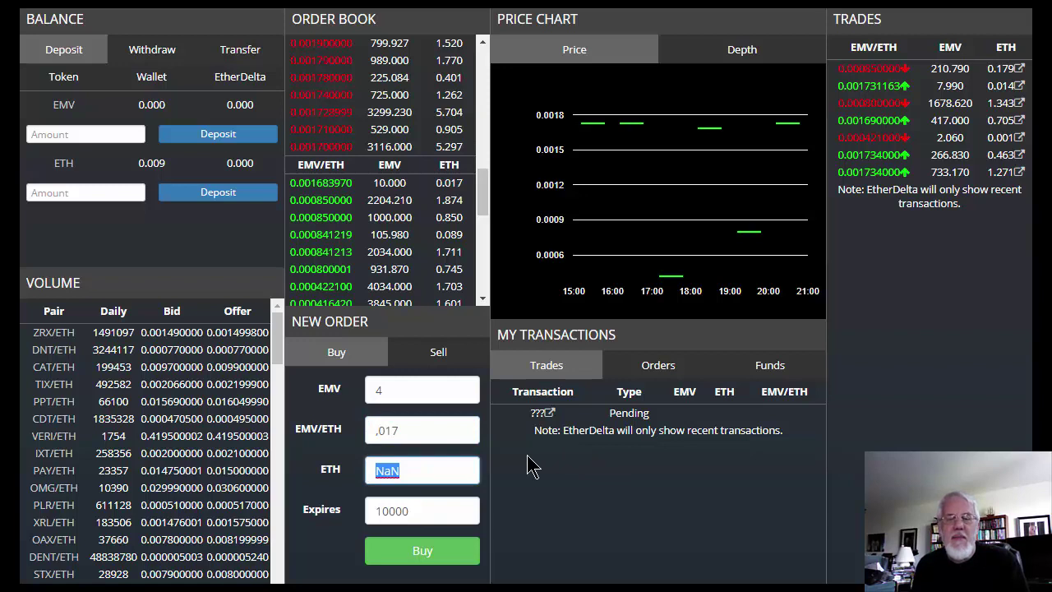
{"action": "left_click", "coordinate": [454, 430]}
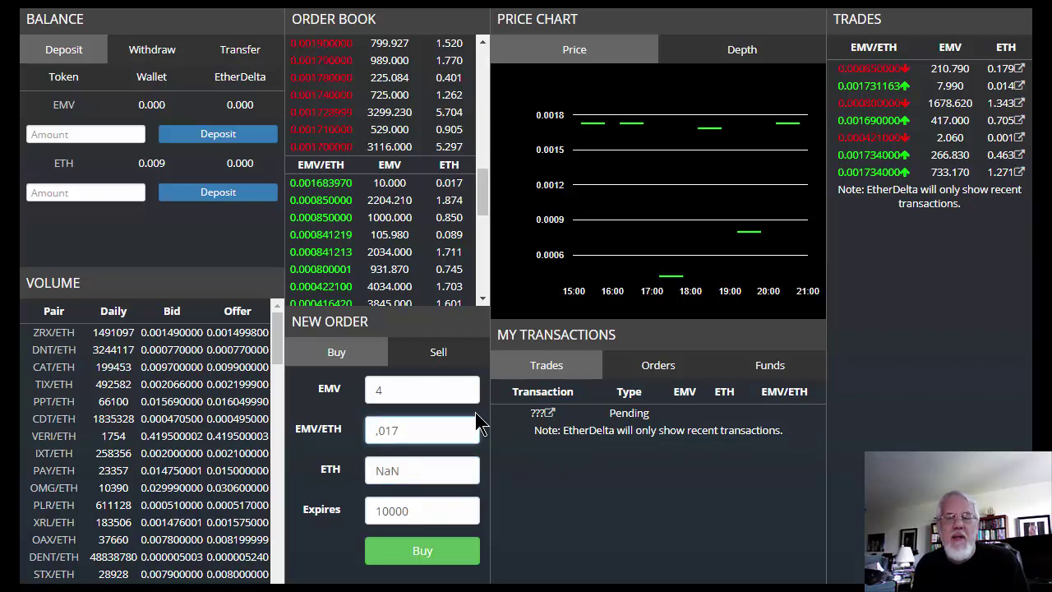
{"action": "key", "text": "BackSpace"}
{"action": "type", "text": "."}
{"action": "key", "text": "Tab"}
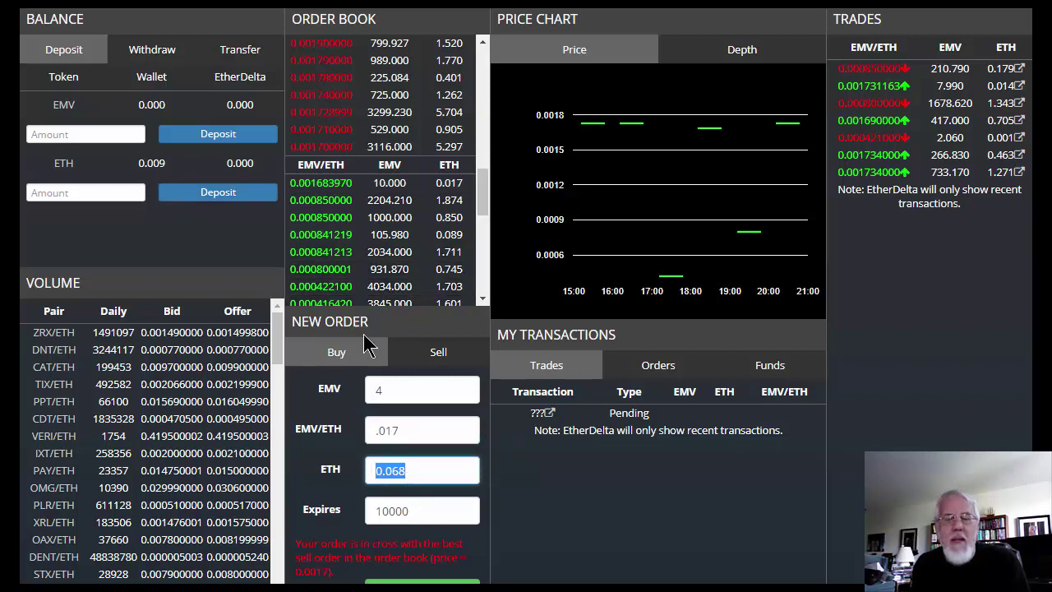
Step: Set a 1000-block expiry, confirm the 0.007 ETH total, and submit the 4 EMV buy order
{"action": "left_click", "coordinate": [427, 511]}
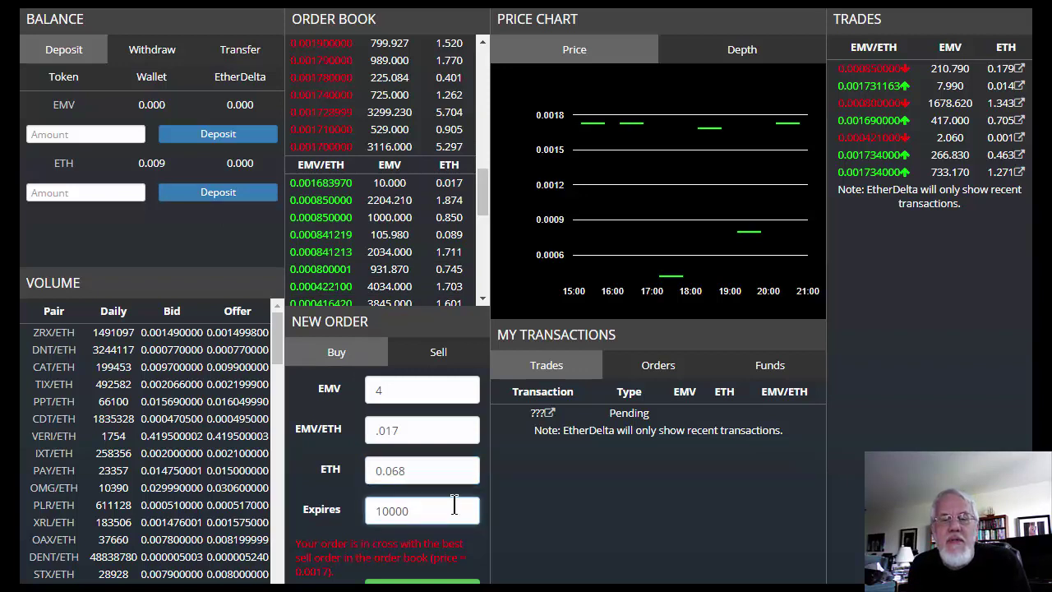
{"action": "key", "text": "BackSpace"}
{"action": "left_click", "coordinate": [431, 480]}
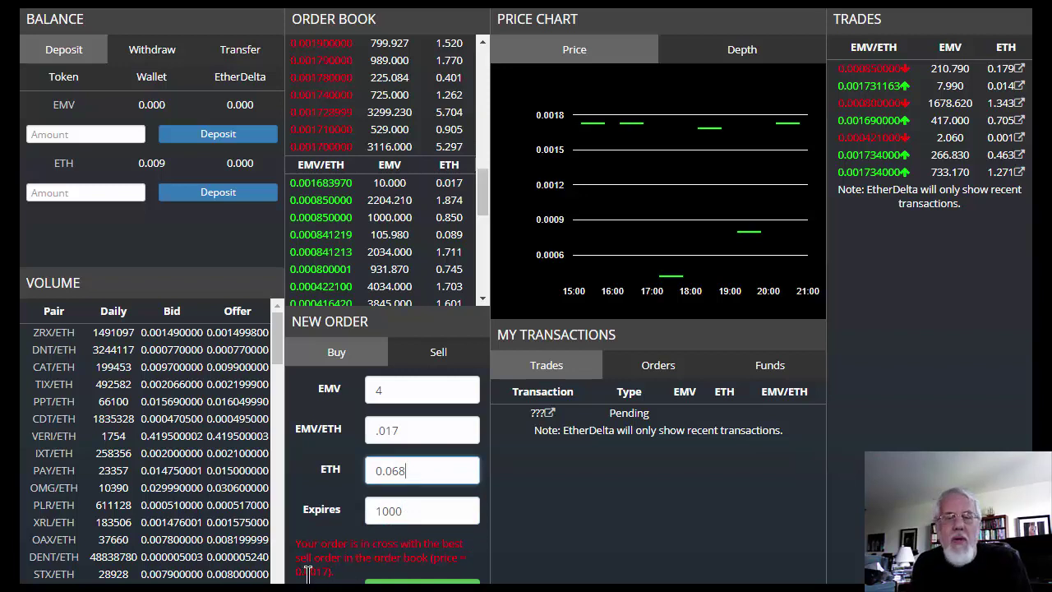
{"action": "left_click", "coordinate": [413, 430]}
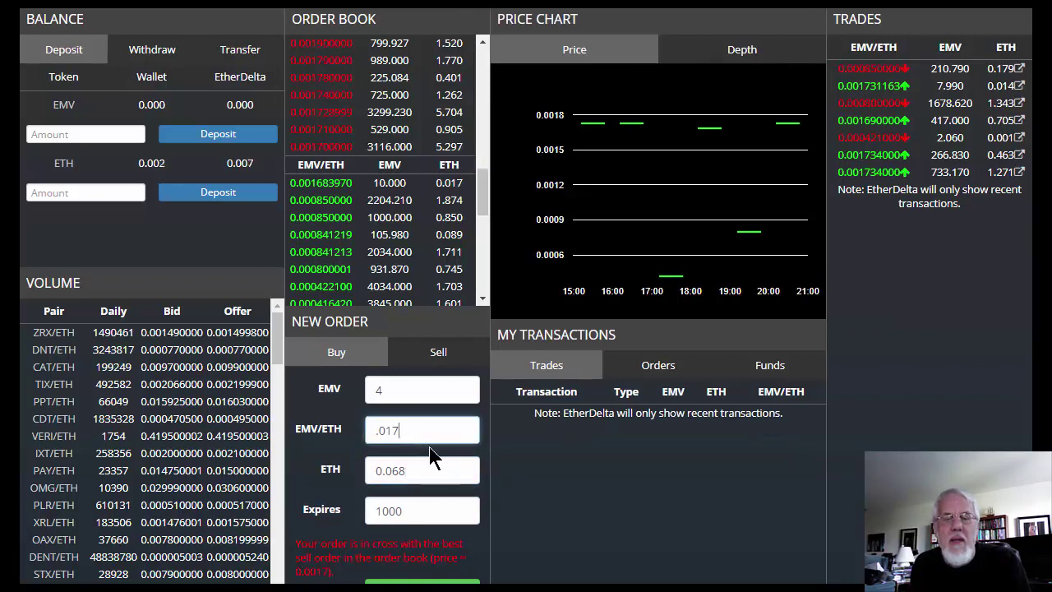
{"action": "key", "text": "Left"}
{"action": "key", "text": "Left"}
{"action": "type", "text": "0"}
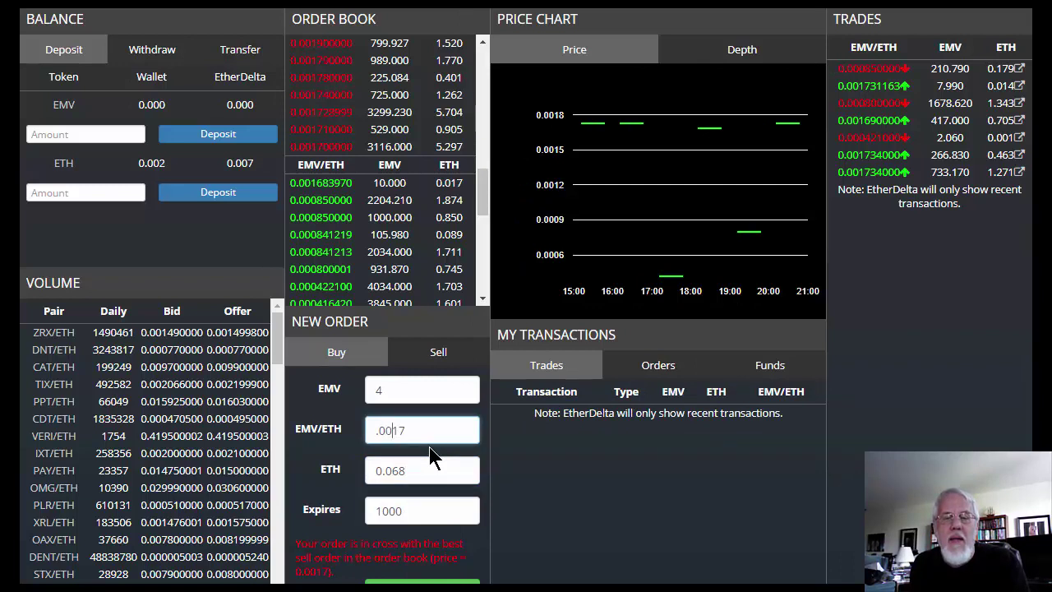
{"action": "left_click", "coordinate": [426, 429]}
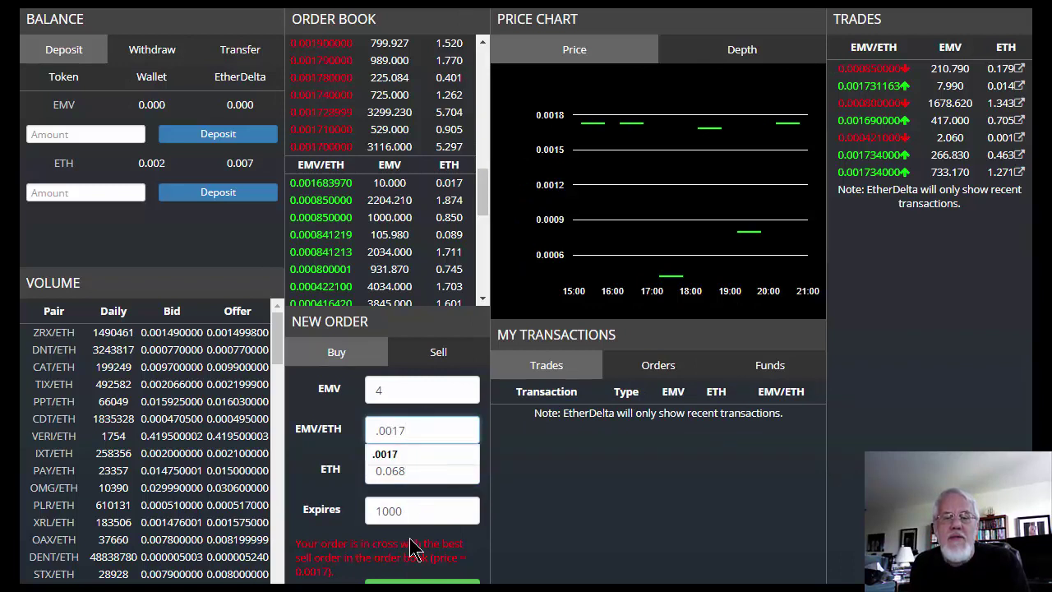
{"action": "key", "text": "Tab"}
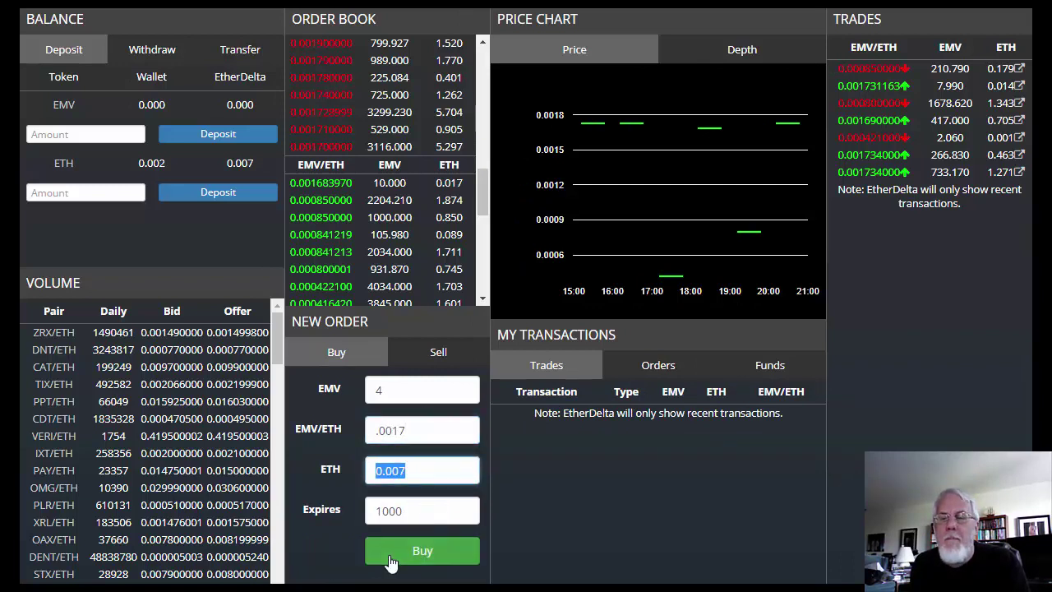
{"action": "left_click", "coordinate": [422, 474]}
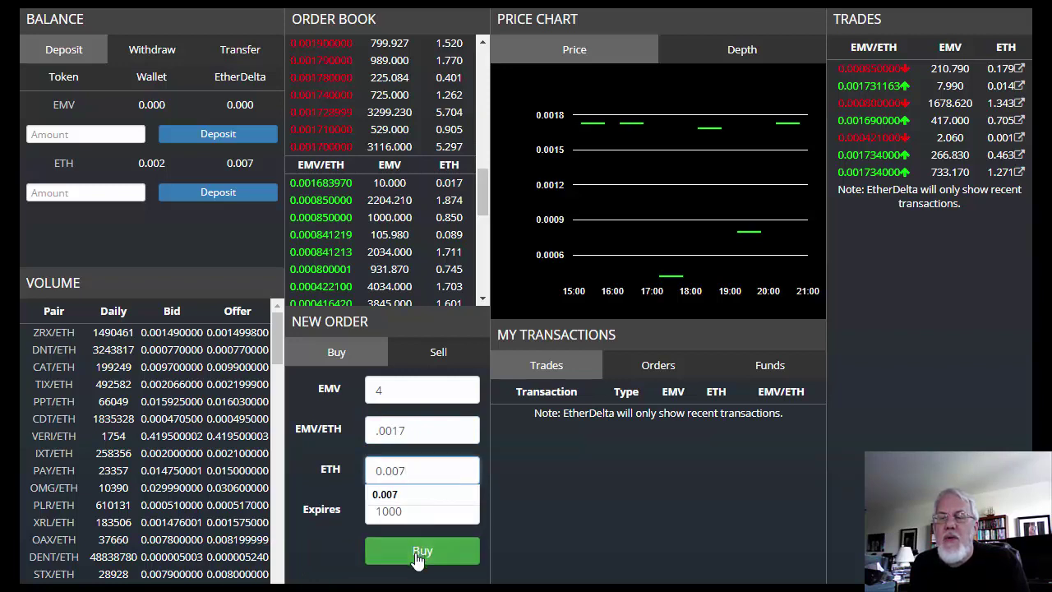
{"action": "left_click", "coordinate": [420, 556]}
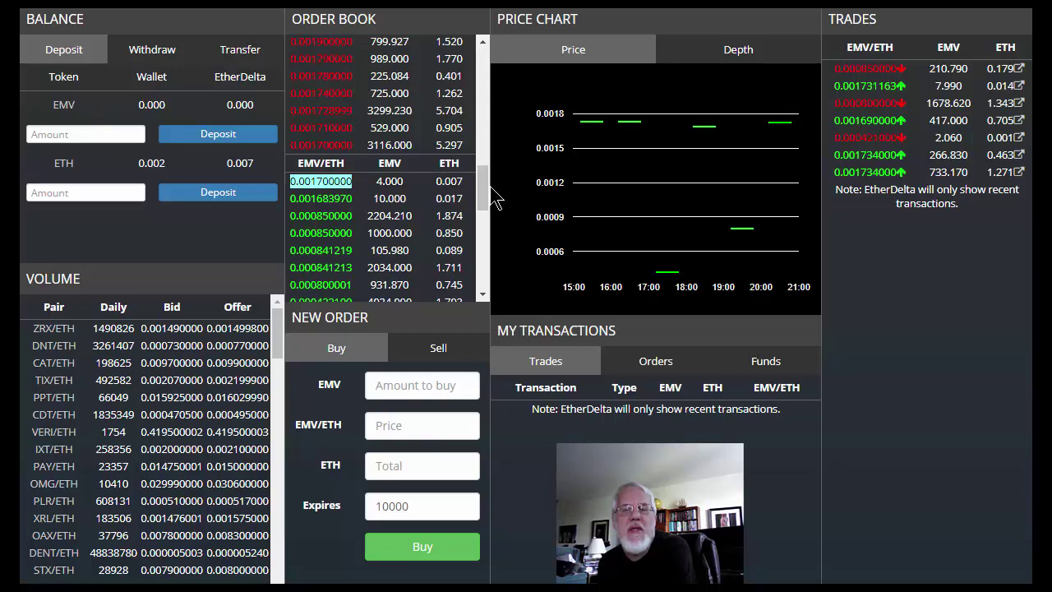
{"action": "mouse_move", "coordinate": [482, 195]}
{"action": "left_mouse_down"}
{"action": "mouse_move", "coordinate": [466, 54]}
{"action": "mouse_move", "coordinate": [475, 195]}
{"action": "left_mouse_up"}
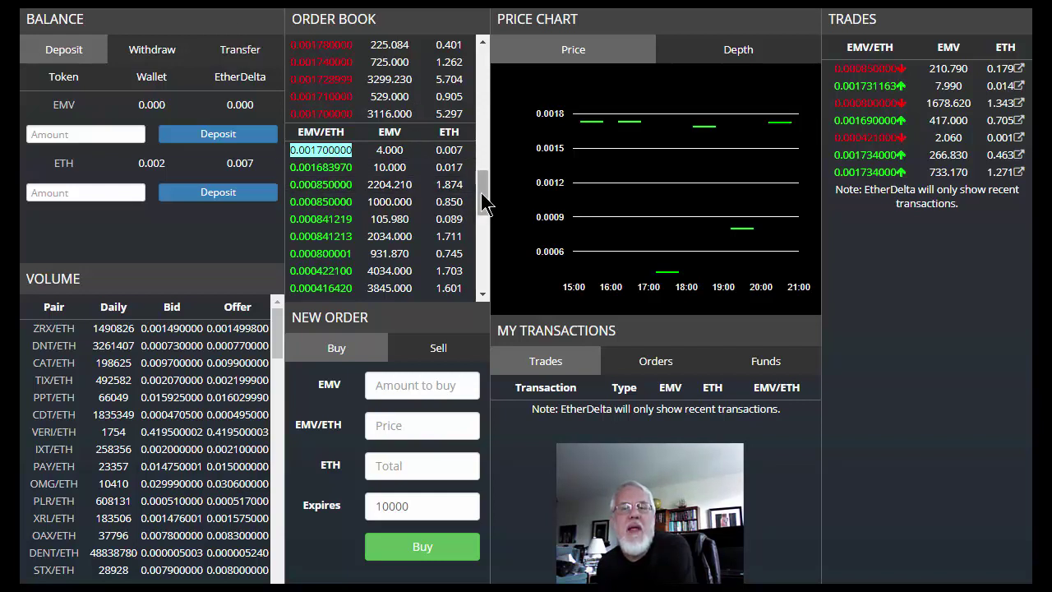
{"action": "left_click_drag", "start_coordinate": [478, 192], "coordinate": [470, 57]}
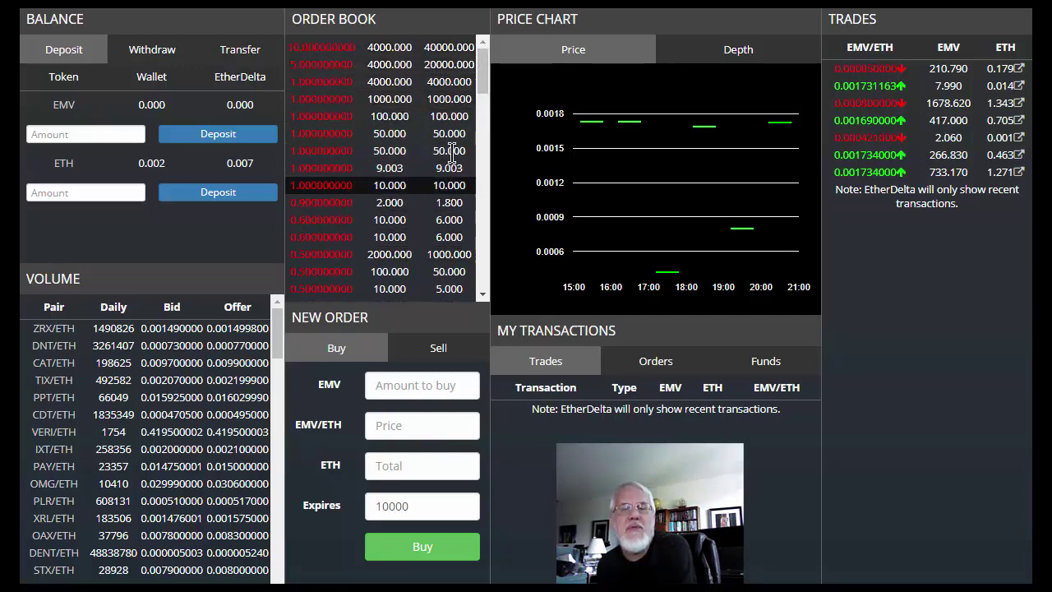
{"action": "left_click_drag", "start_coordinate": [479, 78], "coordinate": [479, 191]}
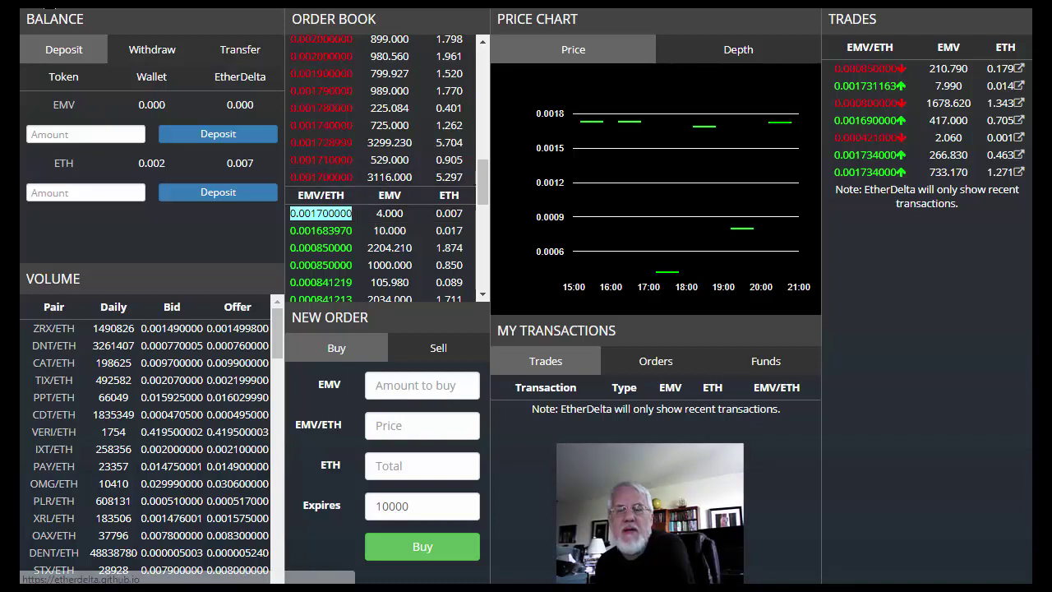
{"action": "left_click", "coordinate": [655, 361]}
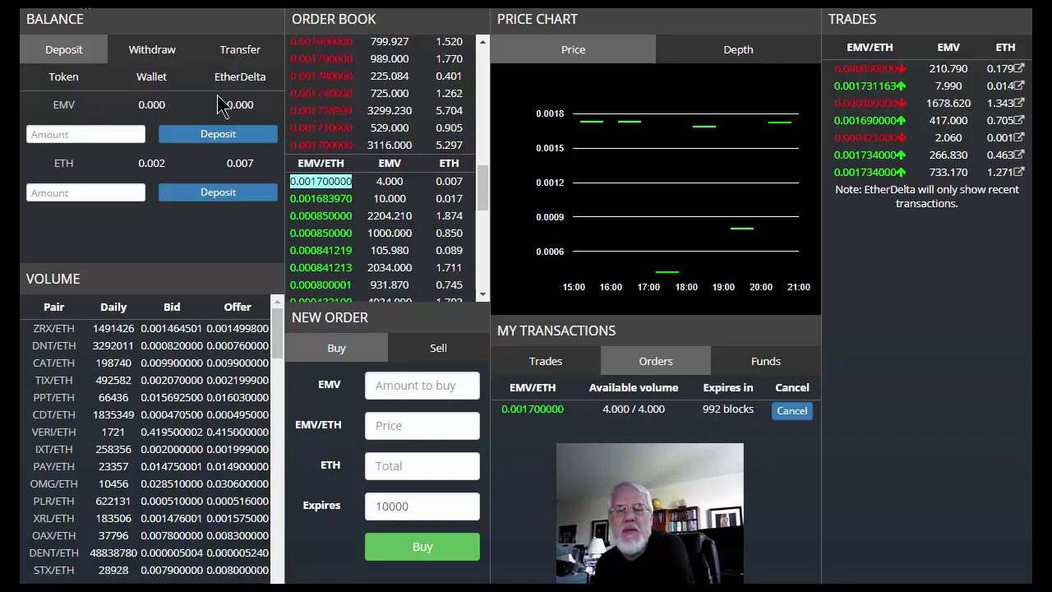
{"action": "left_click", "coordinate": [545, 362]}
{"action": "left_click", "coordinate": [646, 367]}
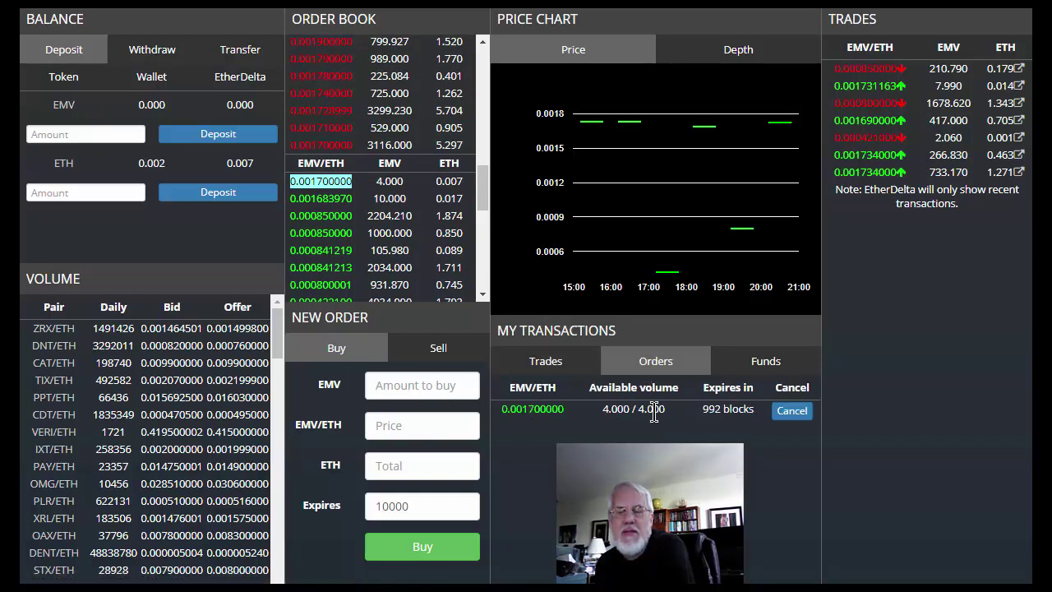
{"action": "left_click_drag", "start_coordinate": [714, 410], "coordinate": [538, 417]}
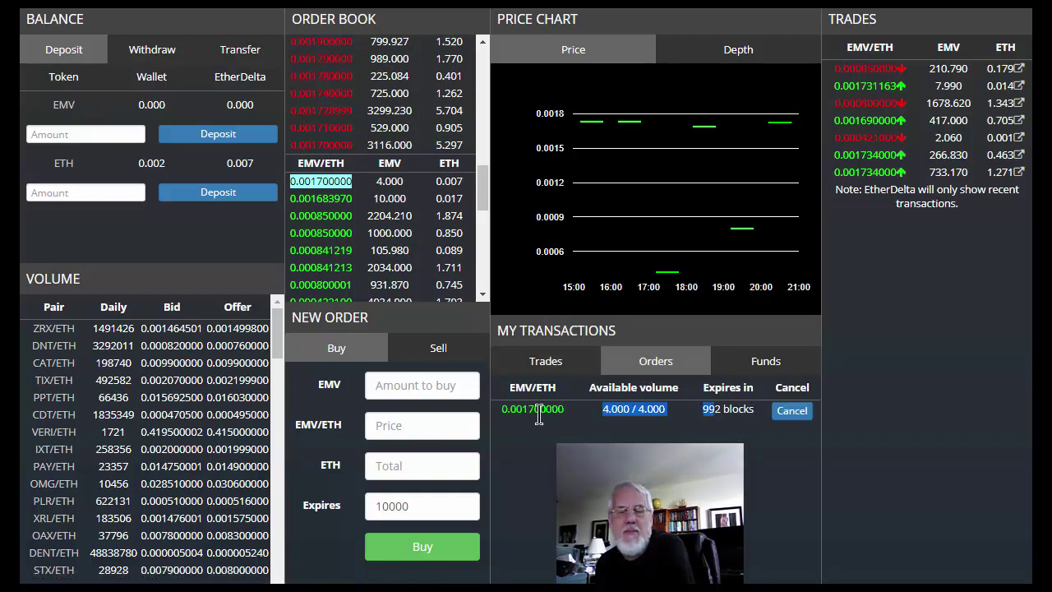
{"action": "left_click", "coordinate": [726, 416]}
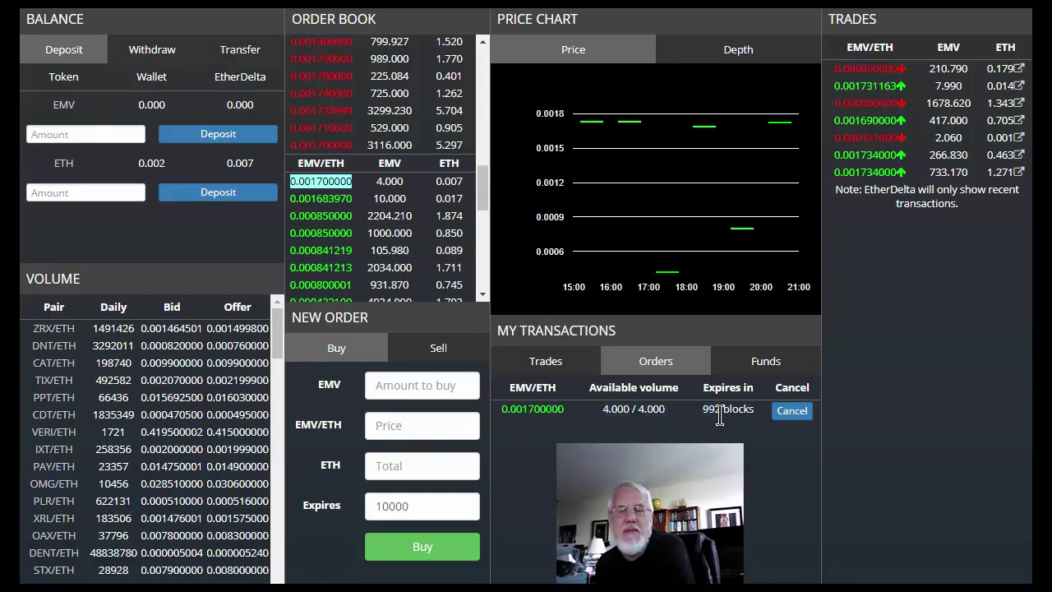
{"action": "left_click", "coordinate": [418, 505]}
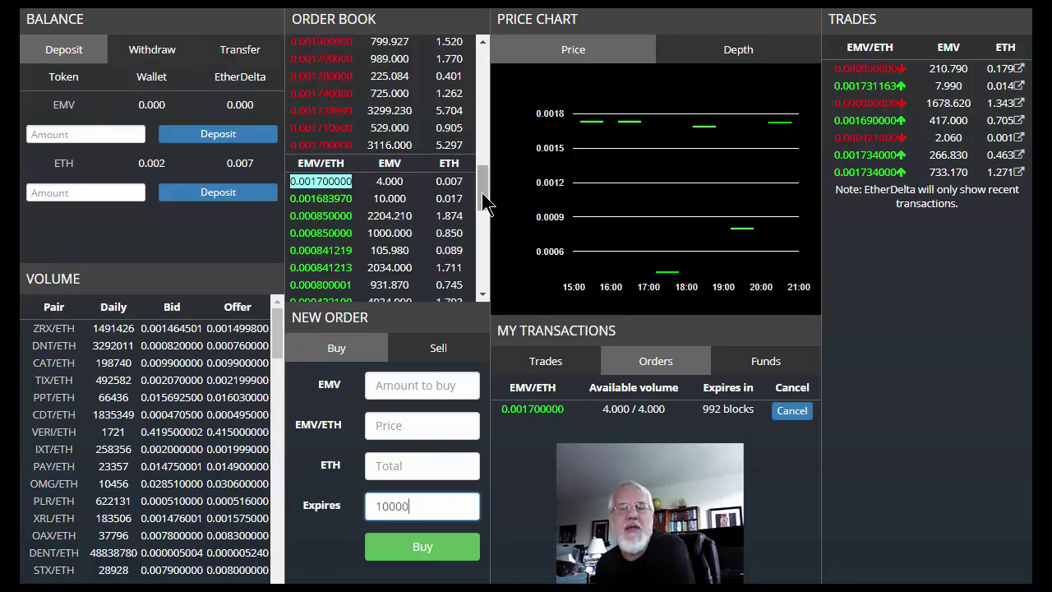
{"action": "left_click_drag", "start_coordinate": [482, 206], "coordinate": [483, 172]}
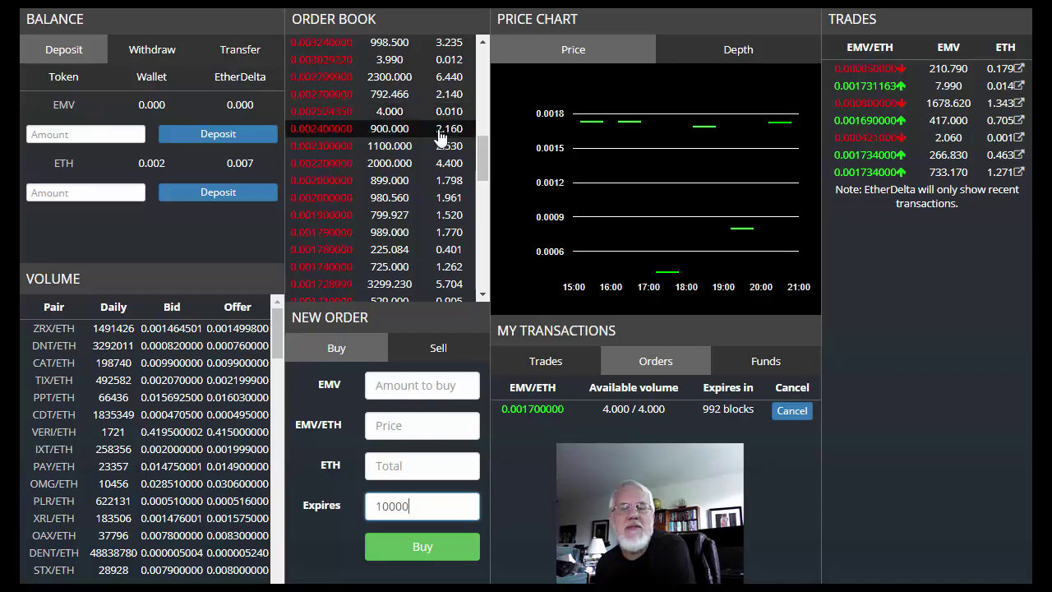
{"action": "left_click_drag", "start_coordinate": [485, 154], "coordinate": [480, 179]}
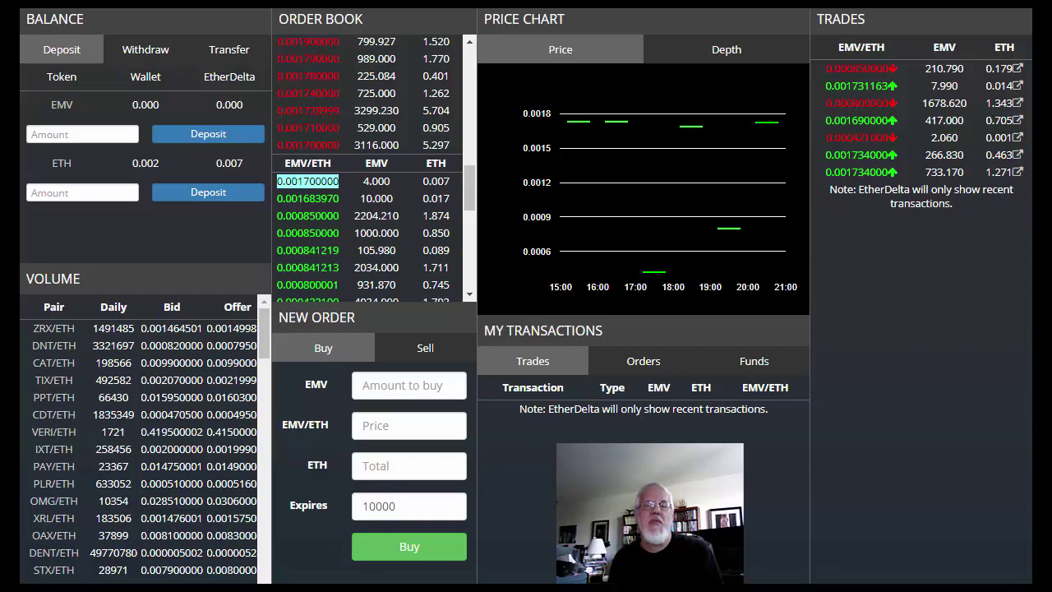
Step: Search Google for 'etherscan' in a new tab and open the etherscan.io result
{"action": "key", "text": "ctrl+t"}
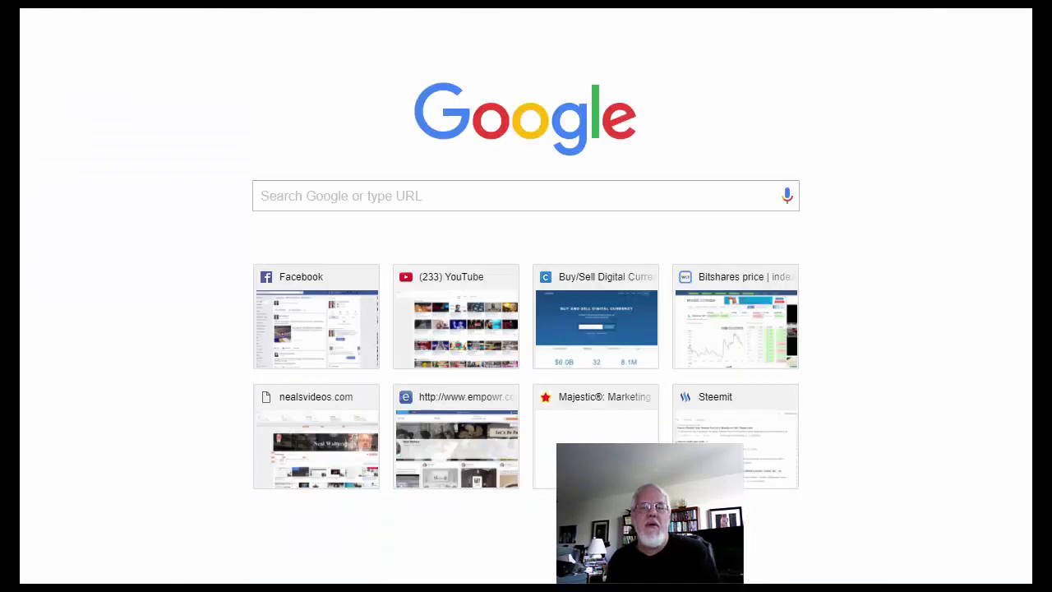
{"action": "type", "text": "etherscan"}
{"action": "key", "text": "Return"}
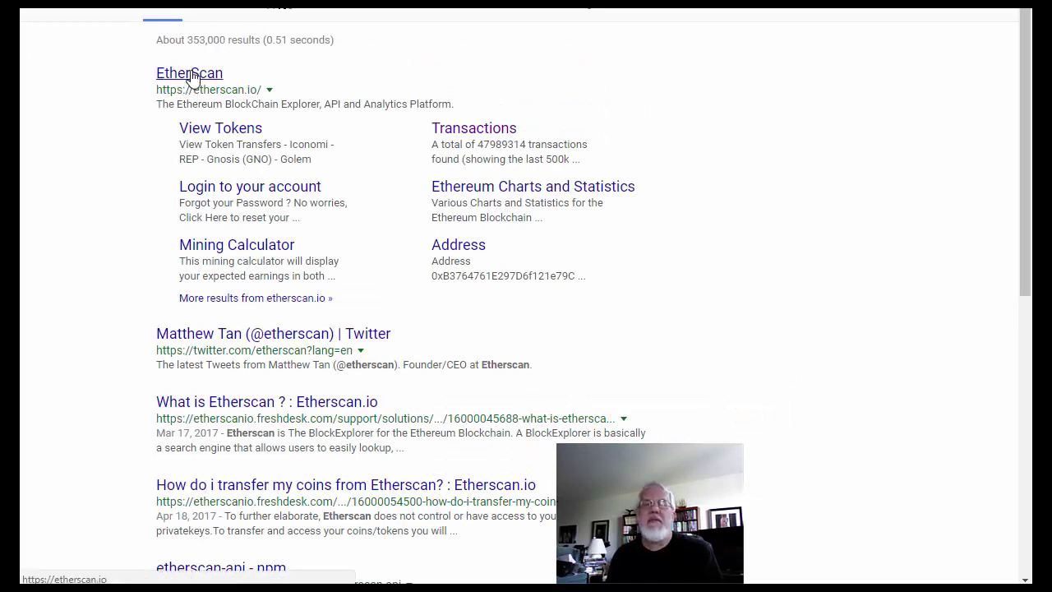
{"action": "left_click", "coordinate": [191, 77]}
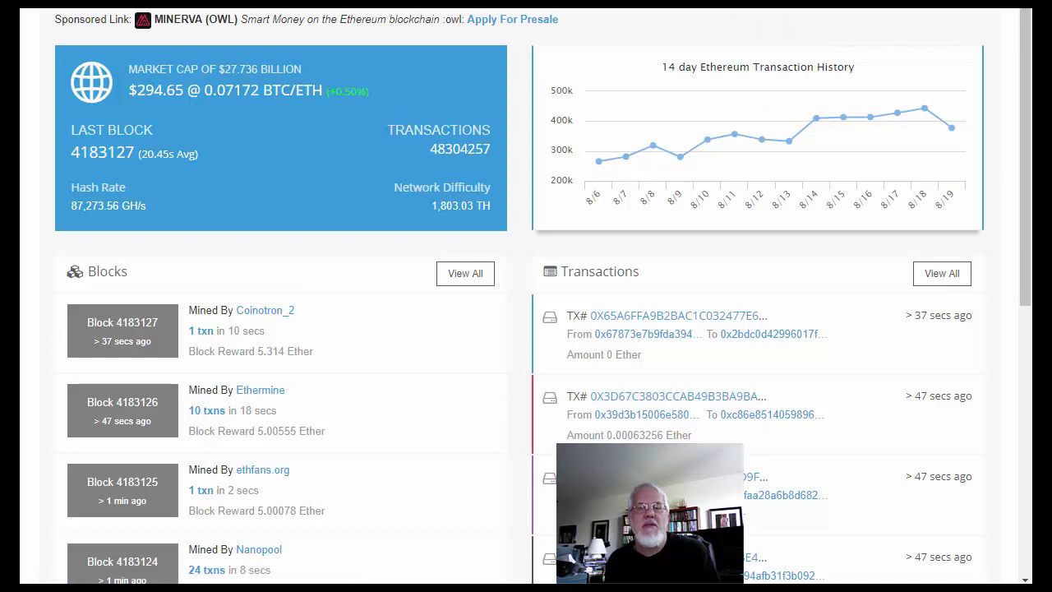
Step: Inspect the 0.007 ETH deposit transaction to the EtherDelta contract on Etherscan, then return to EtherDelta
{"action": "left_click", "coordinate": [817, 4]}
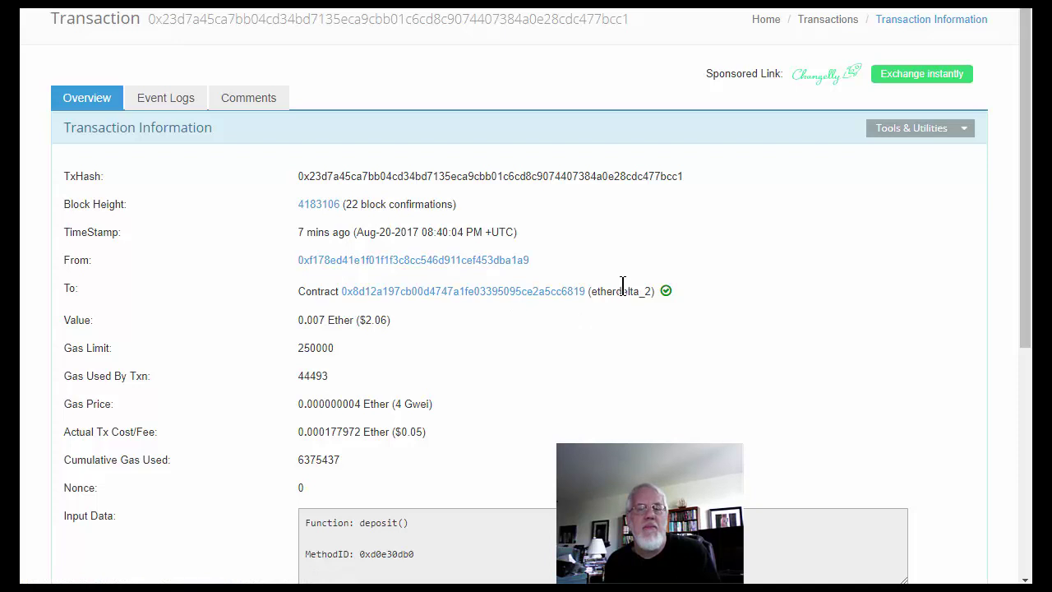
{"action": "scroll", "coordinate": [481, 264], "scroll_direction": "down", "scroll_amount": 2}
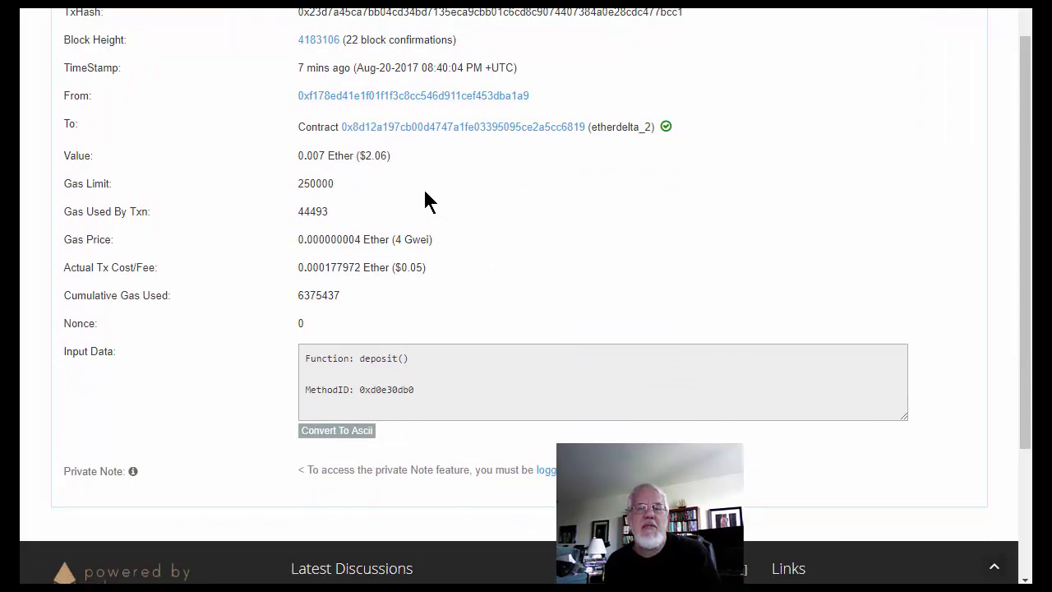
{"action": "scroll", "coordinate": [429, 218], "scroll_direction": "down", "scroll_amount": 2}
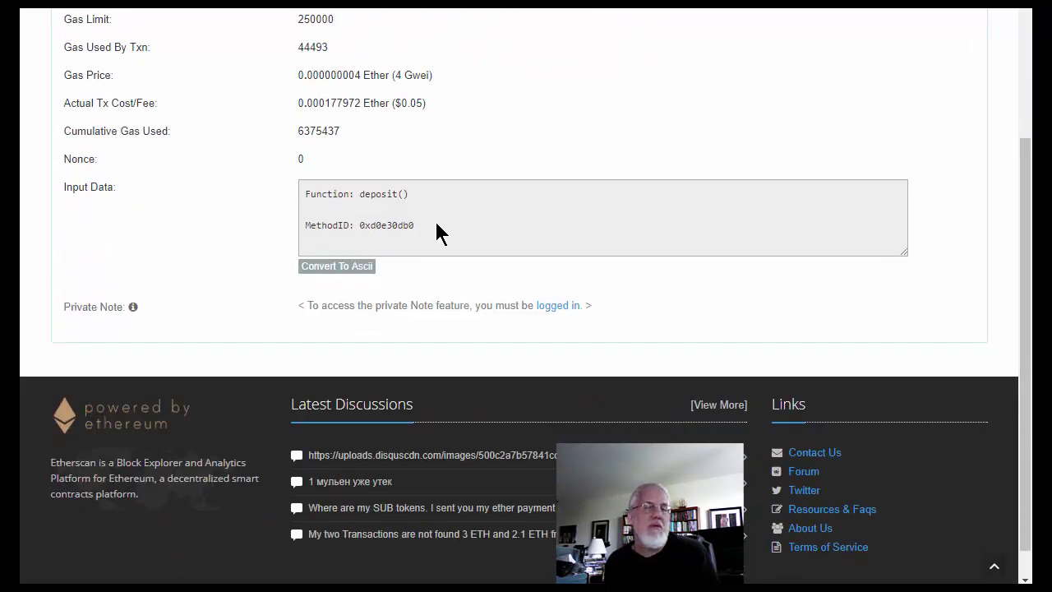
{"action": "scroll", "coordinate": [440, 218], "scroll_direction": "up", "scroll_amount": 3}
{"action": "scroll", "coordinate": [451, 221], "scroll_direction": "up", "scroll_amount": 1}
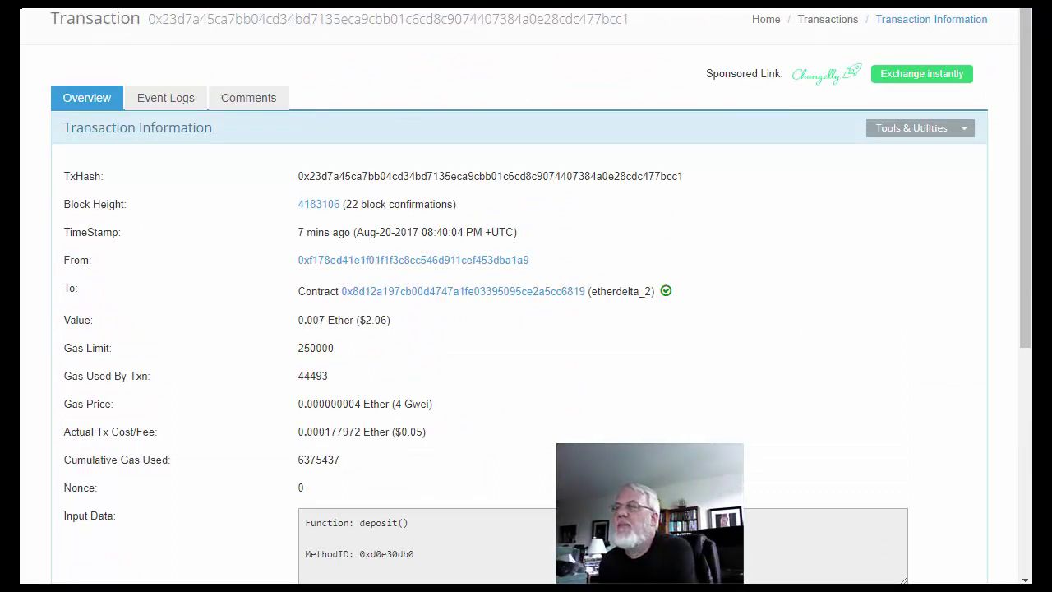
{"action": "left_click", "coordinate": [63, 4]}
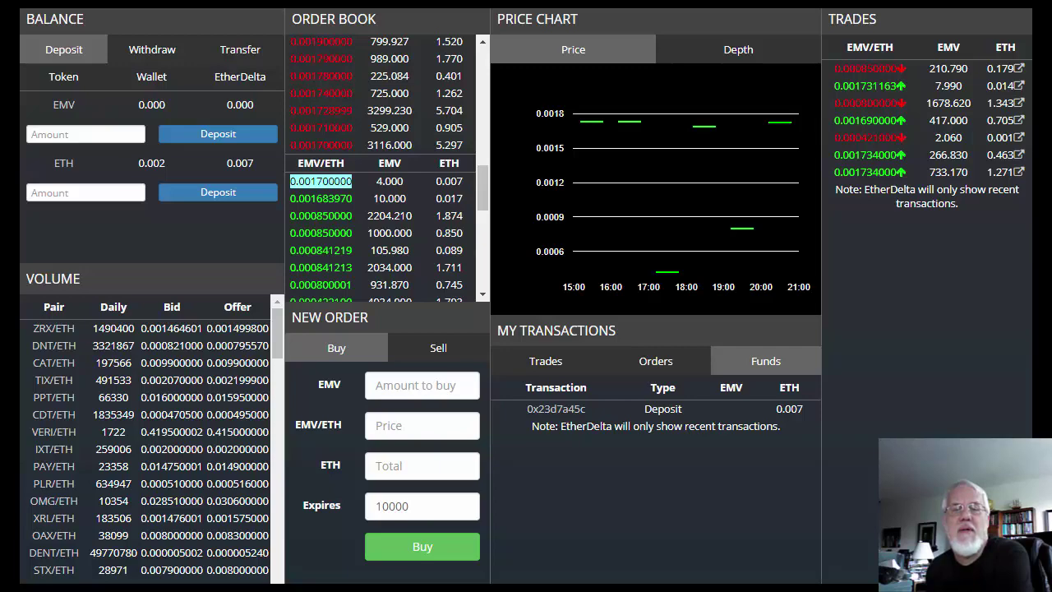
Step: Buy from the 0.0017 sell order, view its pending transaction on Etherscan, and dismiss EtherDelta's notice
{"action": "left_click", "coordinate": [328, 148]}
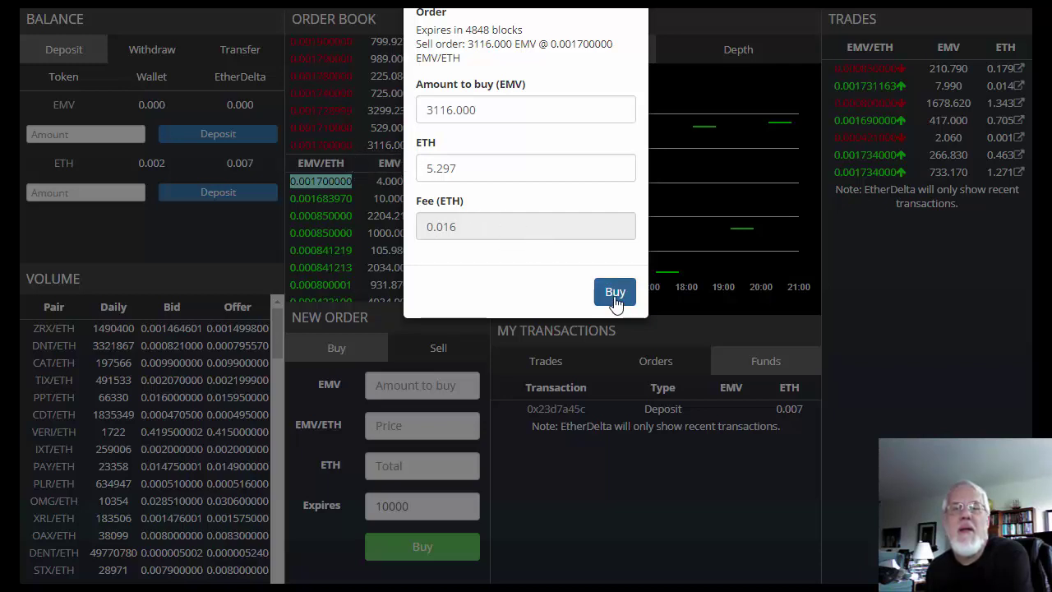
{"action": "left_click", "coordinate": [615, 296]}
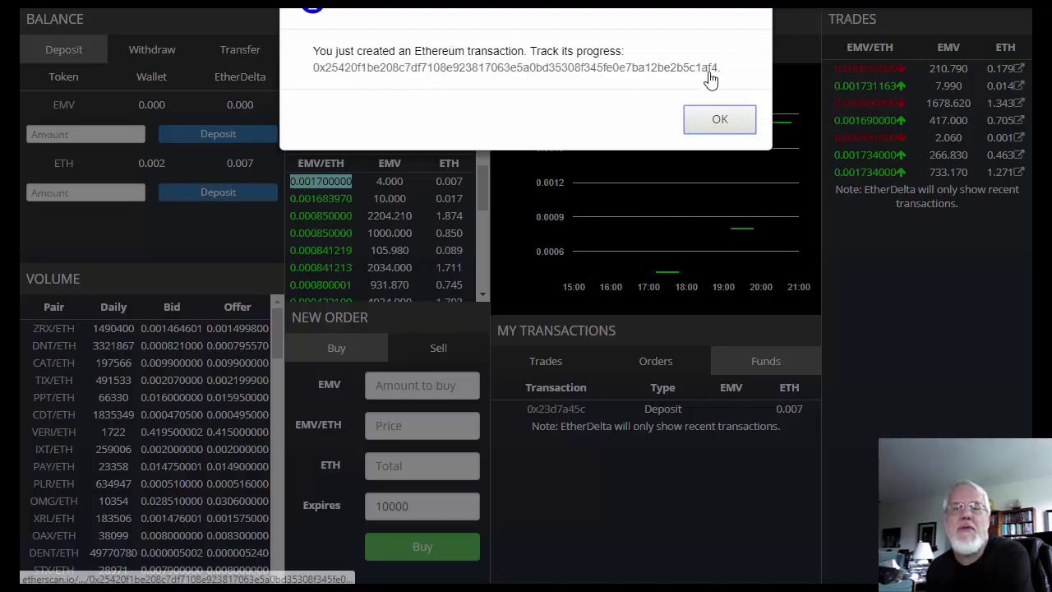
{"action": "right_click", "coordinate": [364, 71]}
{"action": "left_click", "coordinate": [433, 80]}
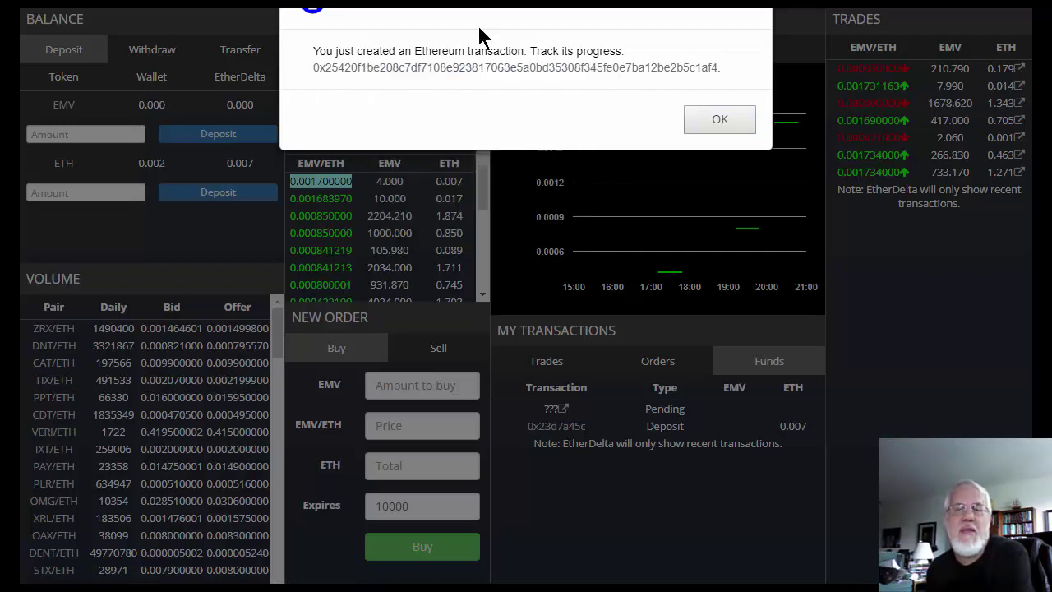
{"action": "key", "text": "ctrl+Tab"}
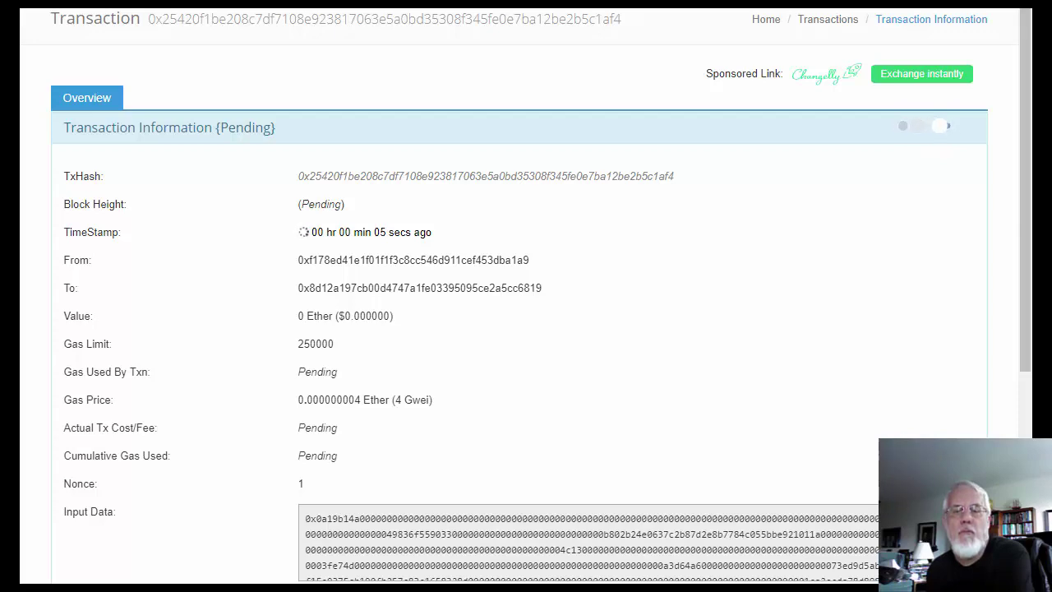
{"action": "key", "text": "ctrl+shift+Tab"}
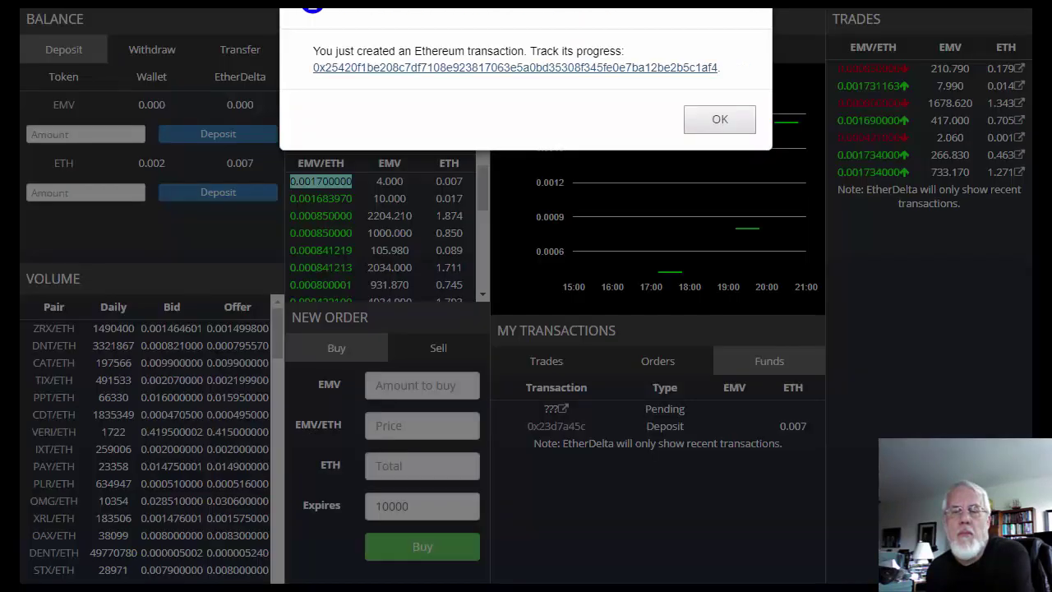
{"action": "left_click", "coordinate": [700, 130]}
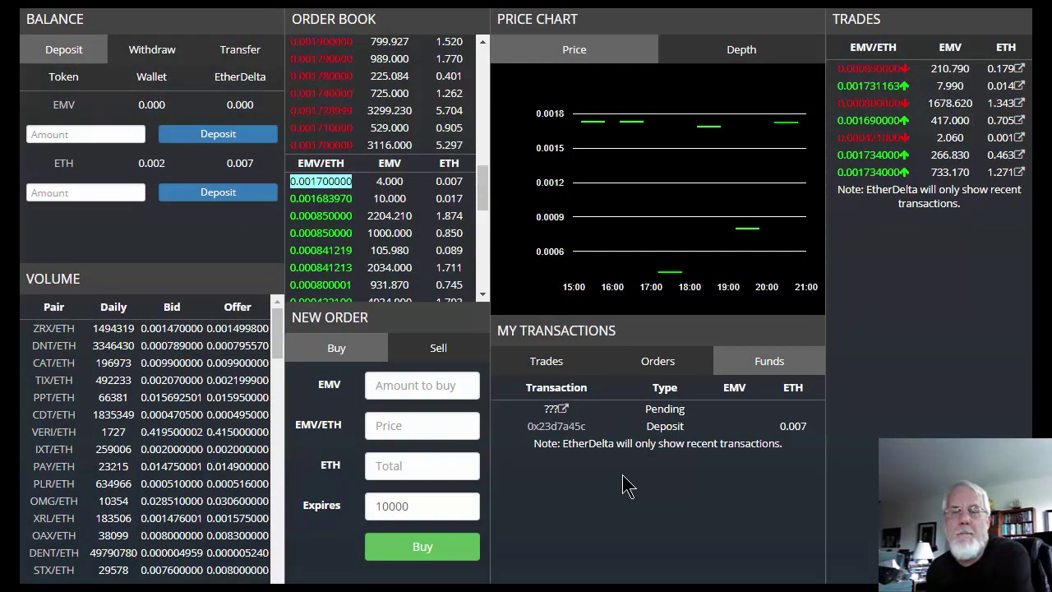
Step: Check Orders, Funds and Trades until the 4.100 EMV buy shows, then open trade 0x25420f1b on Etherscan
{"action": "left_click", "coordinate": [655, 363]}
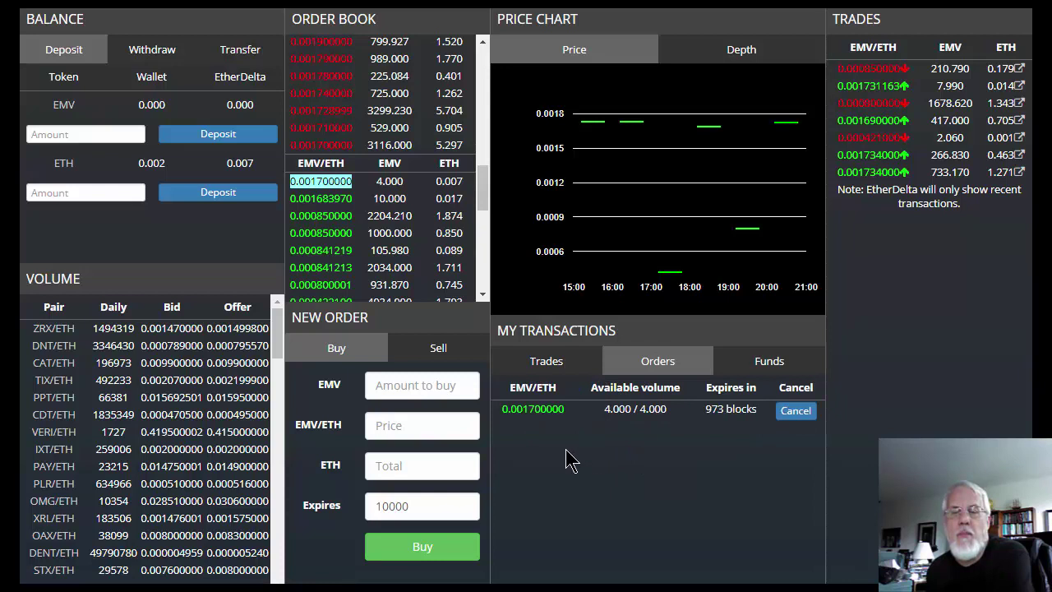
{"action": "left_click", "coordinate": [540, 368]}
{"action": "left_click", "coordinate": [663, 364]}
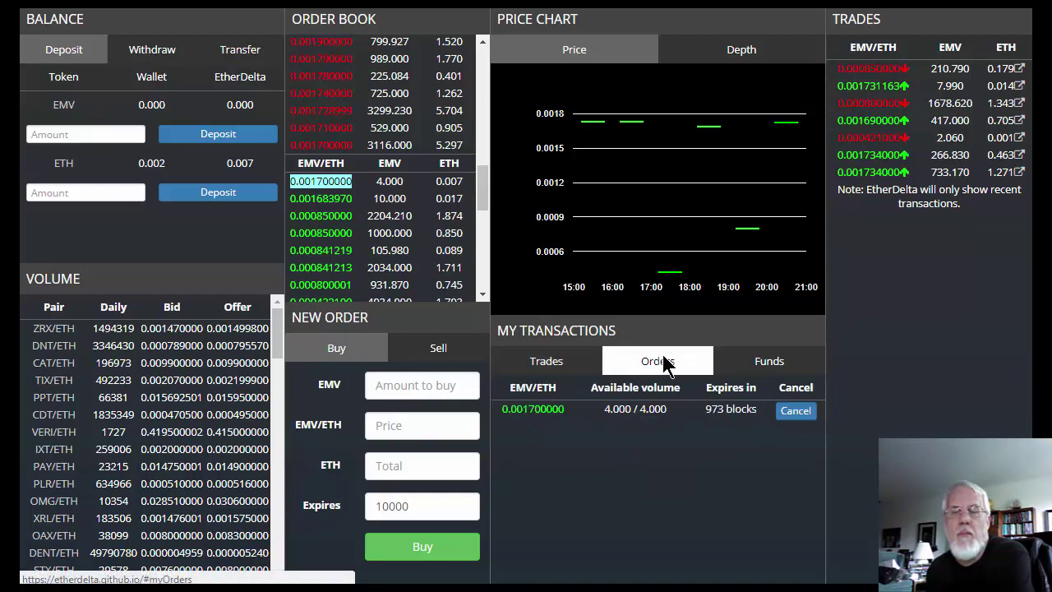
{"action": "left_click", "coordinate": [781, 362]}
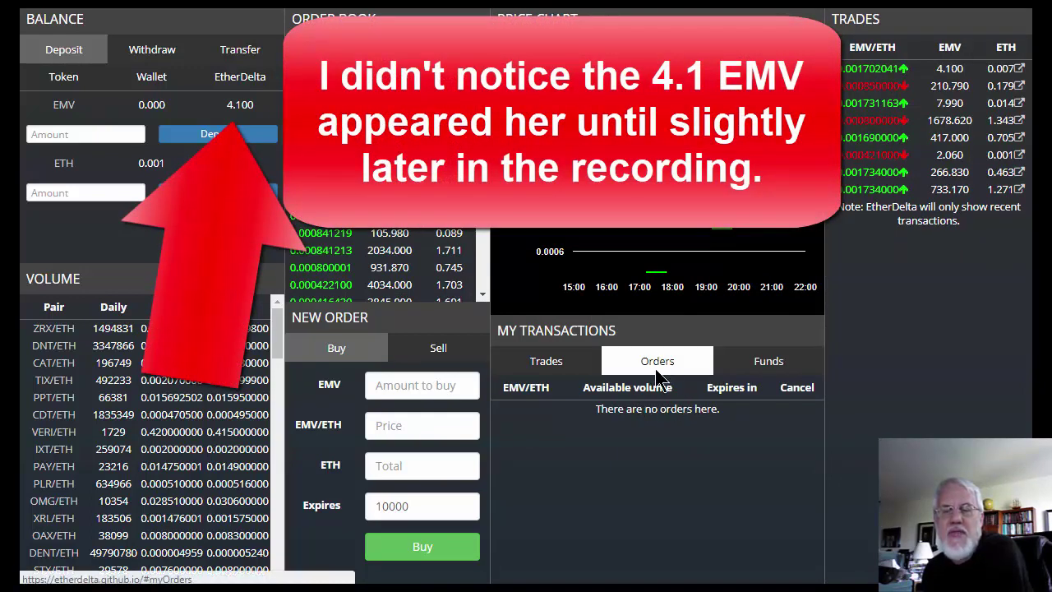
{"action": "left_click", "coordinate": [541, 366]}
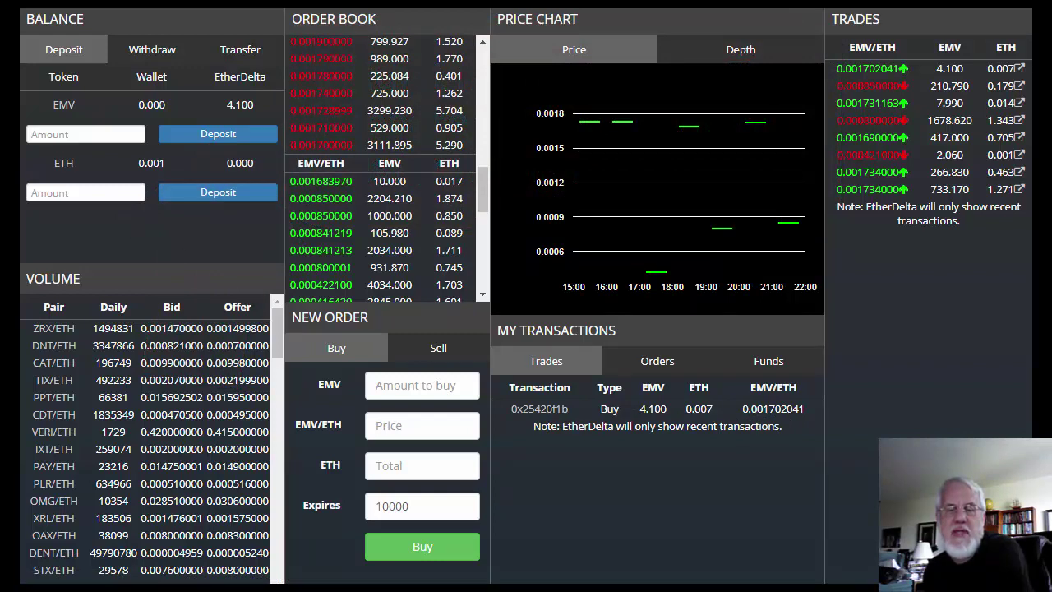
{"action": "left_click", "coordinate": [535, 415]}
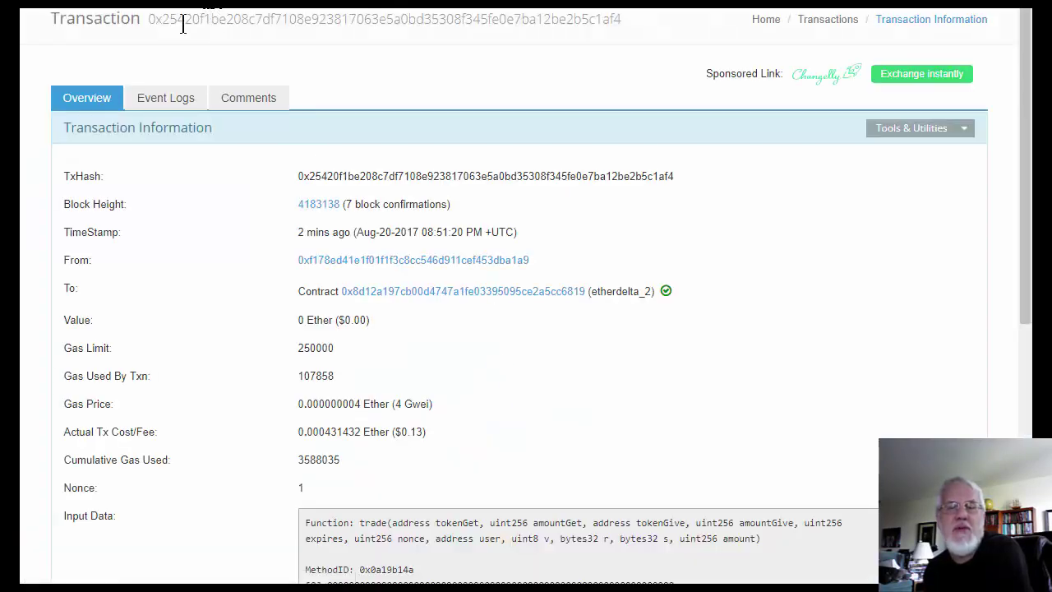
Step: Verify the trade's transaction hash and its 7 block confirmations on Etherscan
{"action": "left_click_drag", "start_coordinate": [145, 18], "coordinate": [594, 18]}
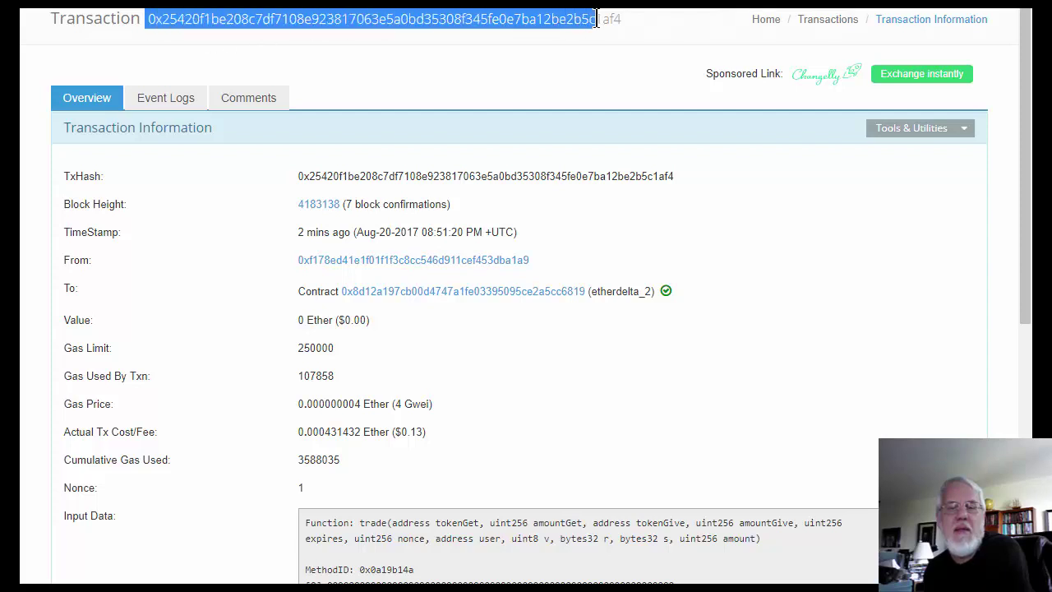
{"action": "left_click", "coordinate": [524, 212]}
{"action": "left_click_drag", "start_coordinate": [345, 204], "coordinate": [518, 201]}
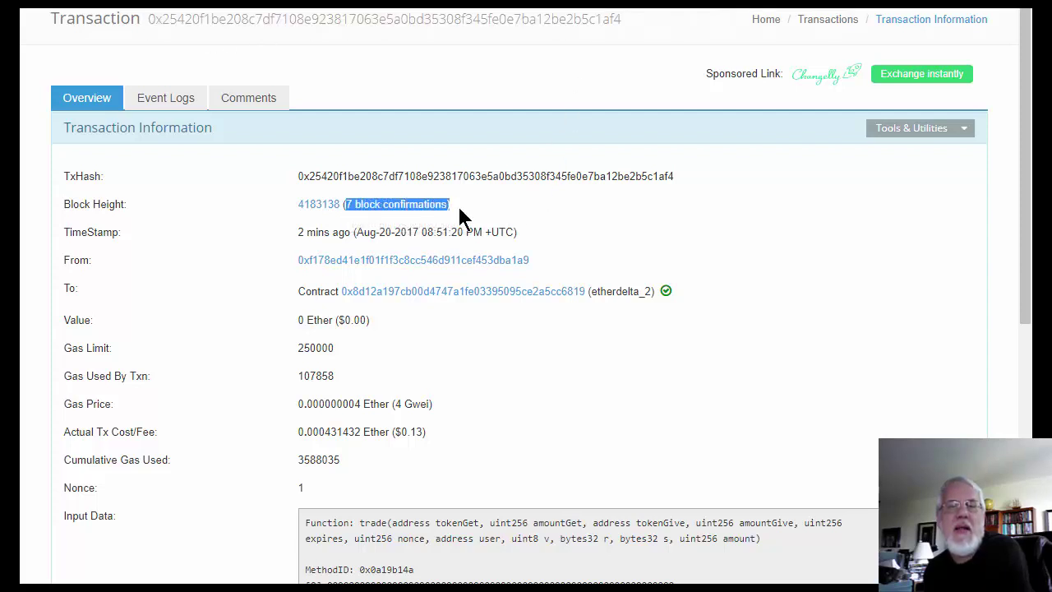
{"action": "left_click", "coordinate": [518, 198]}
{"action": "scroll", "coordinate": [618, 236], "scroll_direction": "down", "scroll_amount": 2}
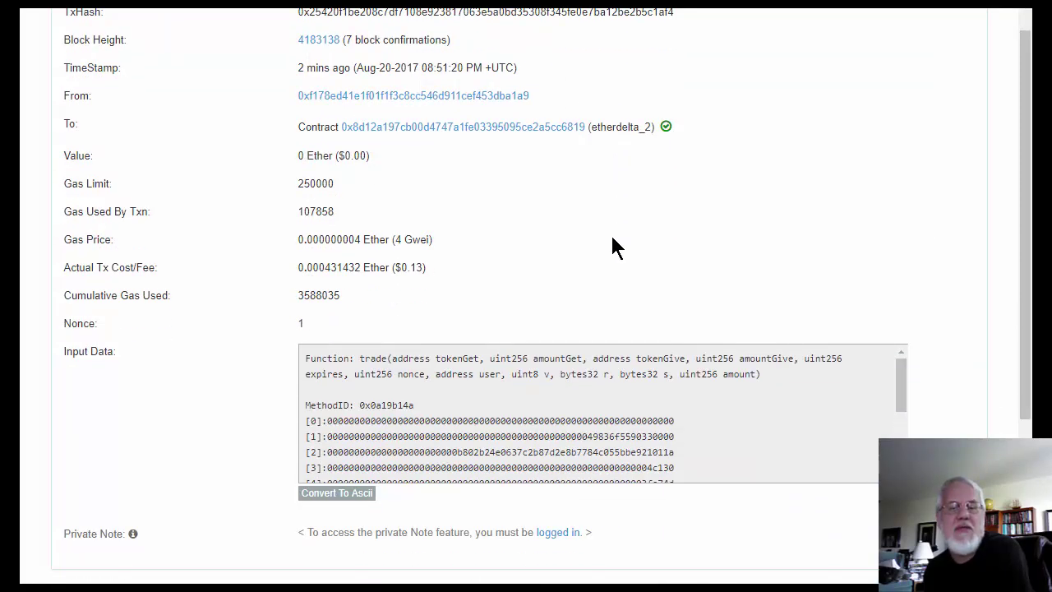
{"action": "scroll", "coordinate": [612, 238], "scroll_direction": "up", "scroll_amount": 2}
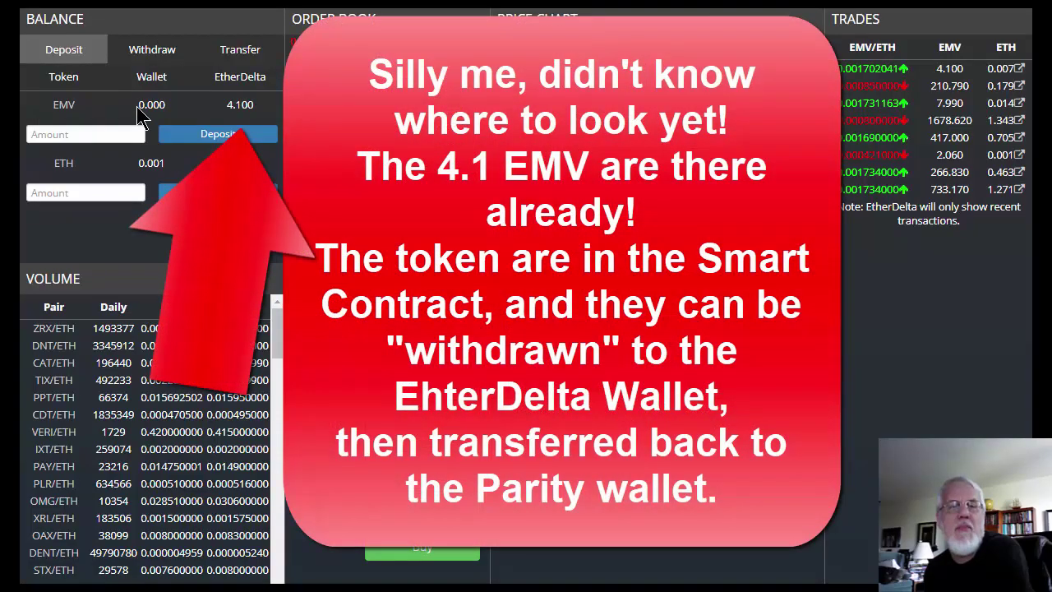
Step: Inspect the wallet's EMV balance in EtherDelta's Balance panel
{"action": "double_click", "coordinate": [146, 107]}
{"action": "left_click", "coordinate": [145, 109]}
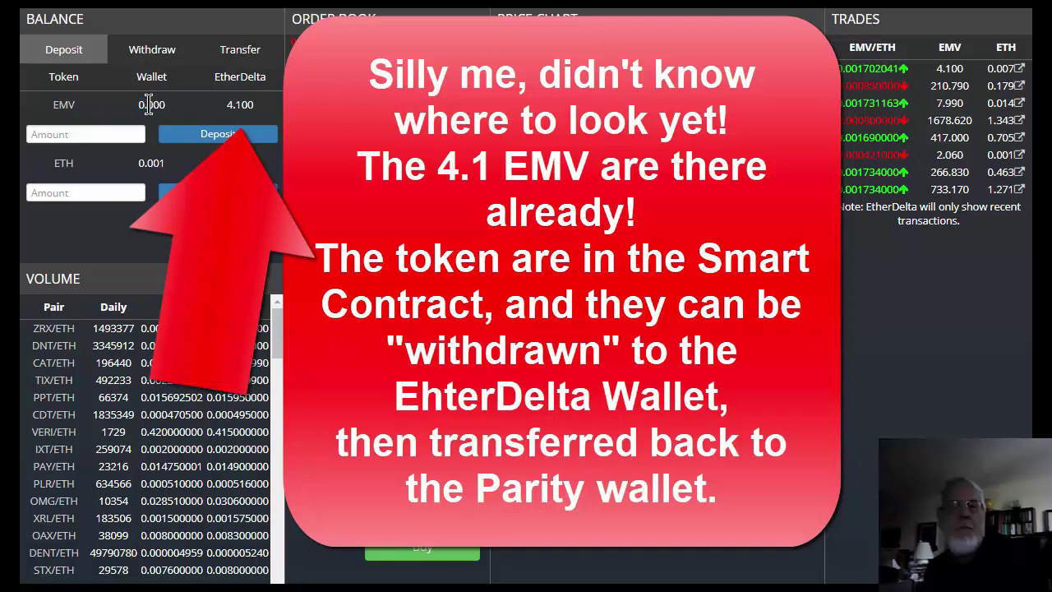
{"action": "double_click", "coordinate": [147, 107]}
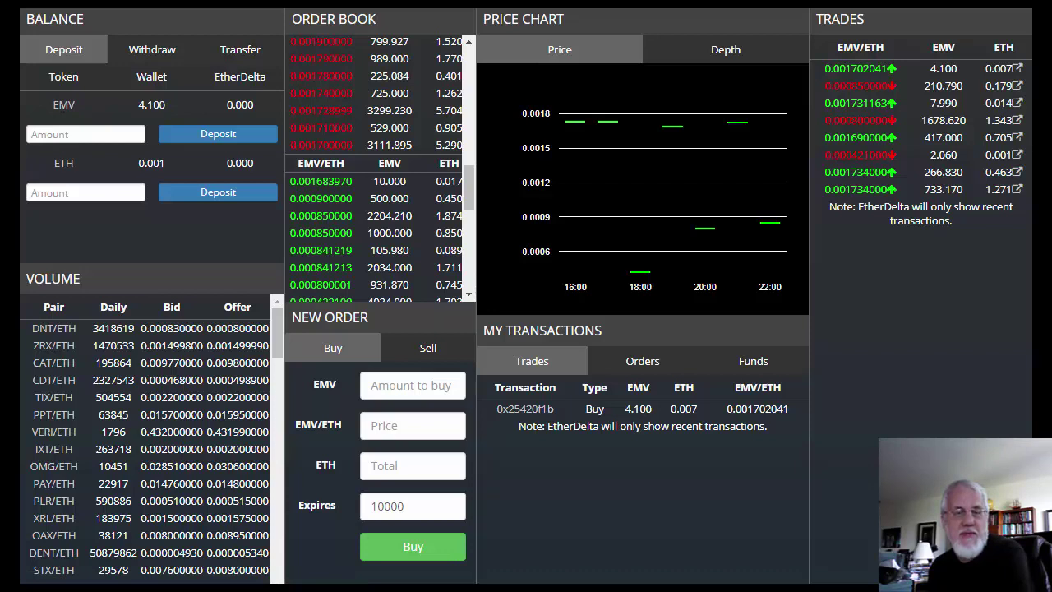
Step: Transfer 4.1 EMV from the wallet to the pasted Parity wallet address
{"action": "left_click", "coordinate": [152, 49]}
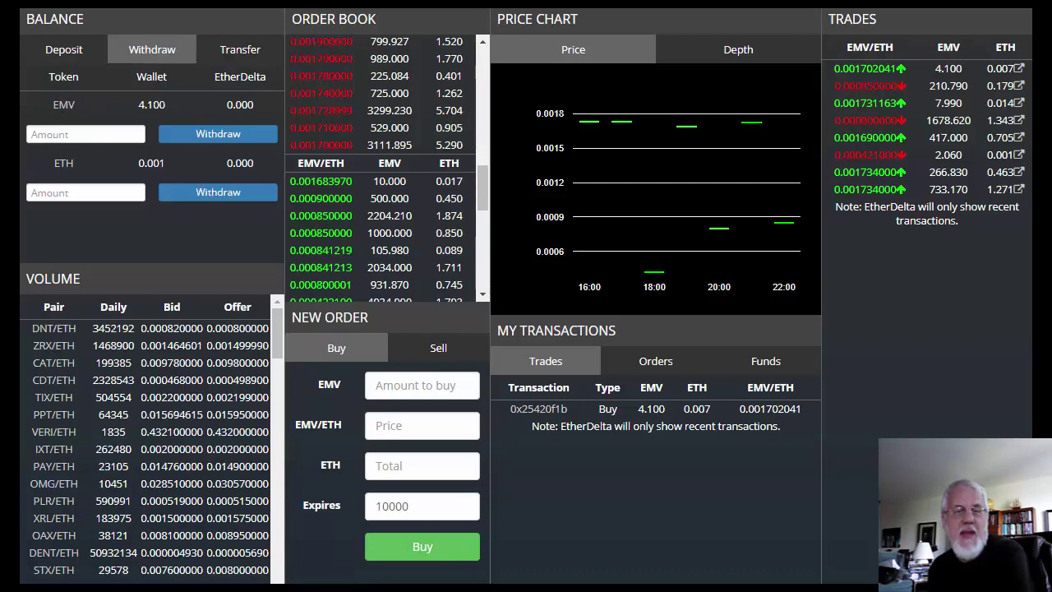
{"action": "left_click", "coordinate": [235, 54]}
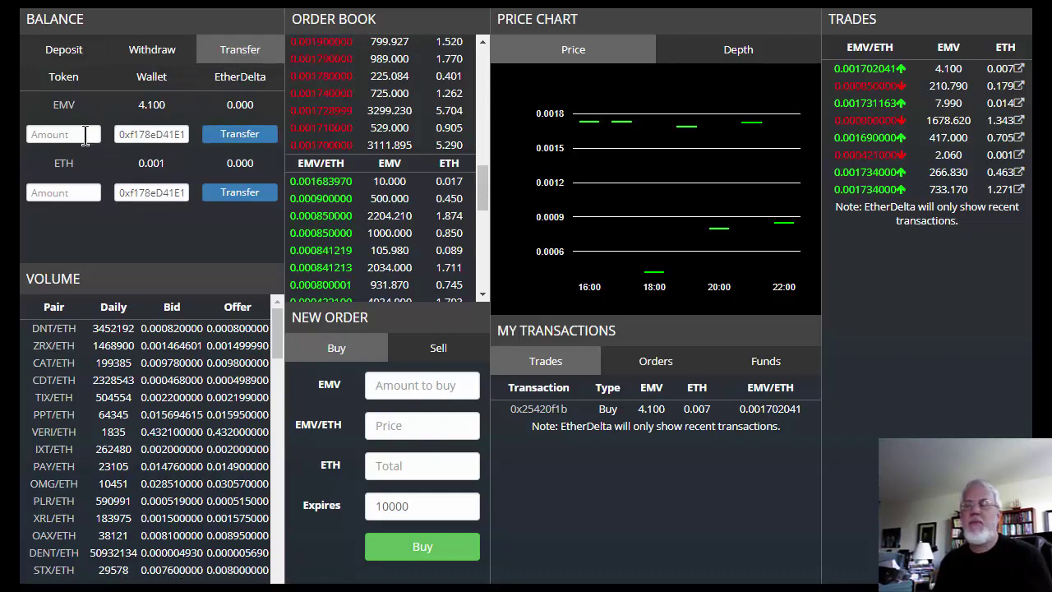
{"action": "left_click", "coordinate": [84, 136]}
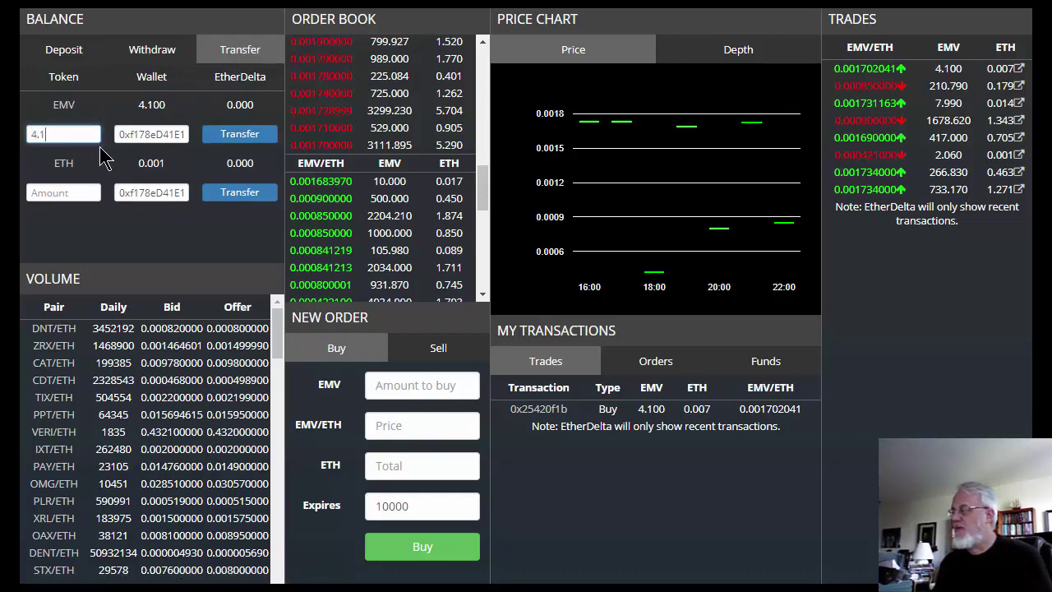
{"action": "type", "text": "4.1"}
{"action": "key", "text": "Tab"}
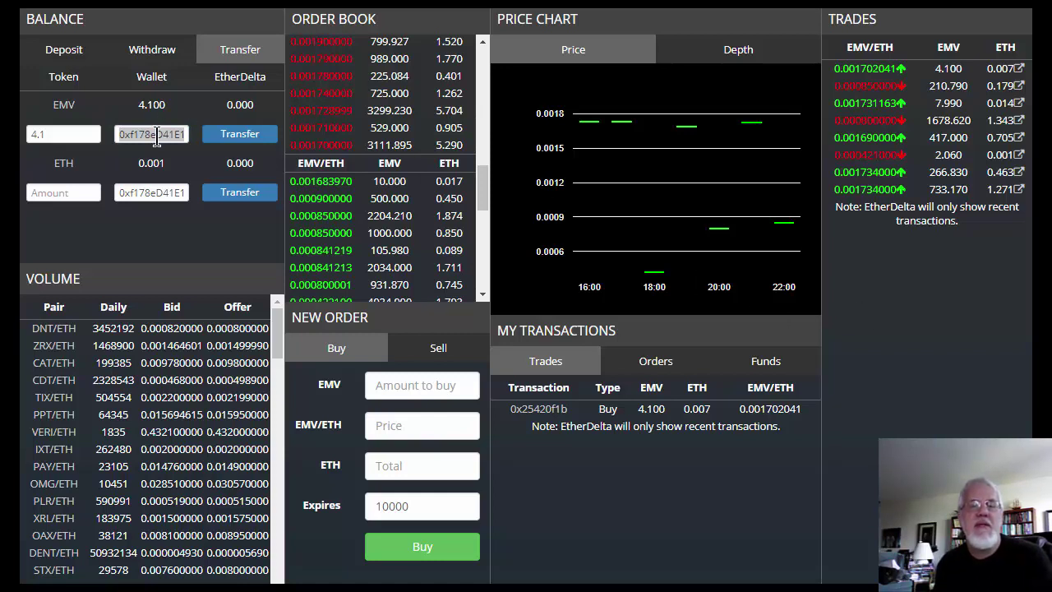
{"action": "left_click", "coordinate": [161, 134]}
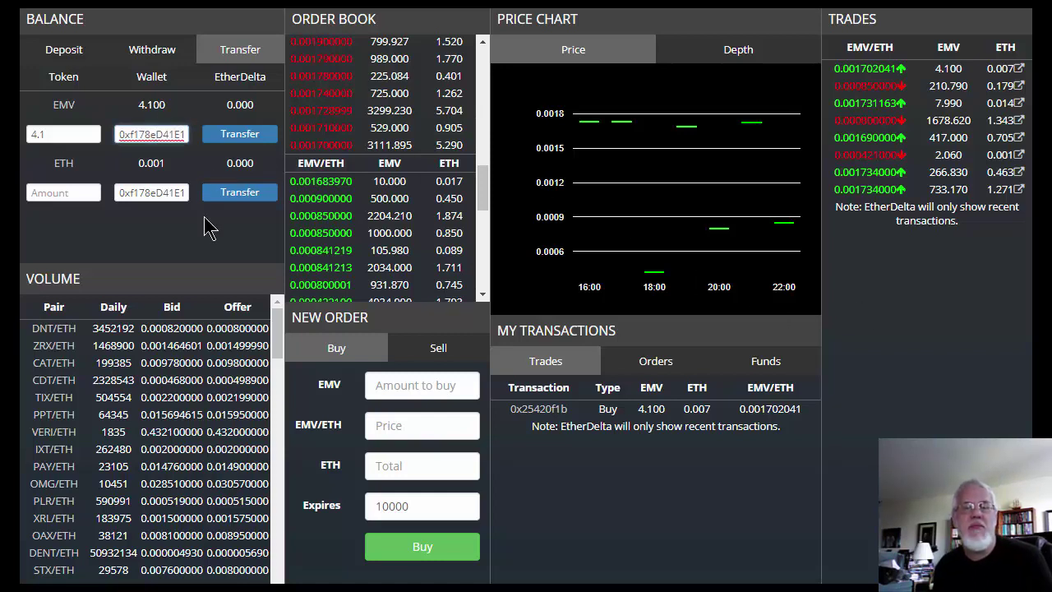
{"action": "key", "text": "ctrl+a"}
{"action": "key", "text": "ctrl+v"}
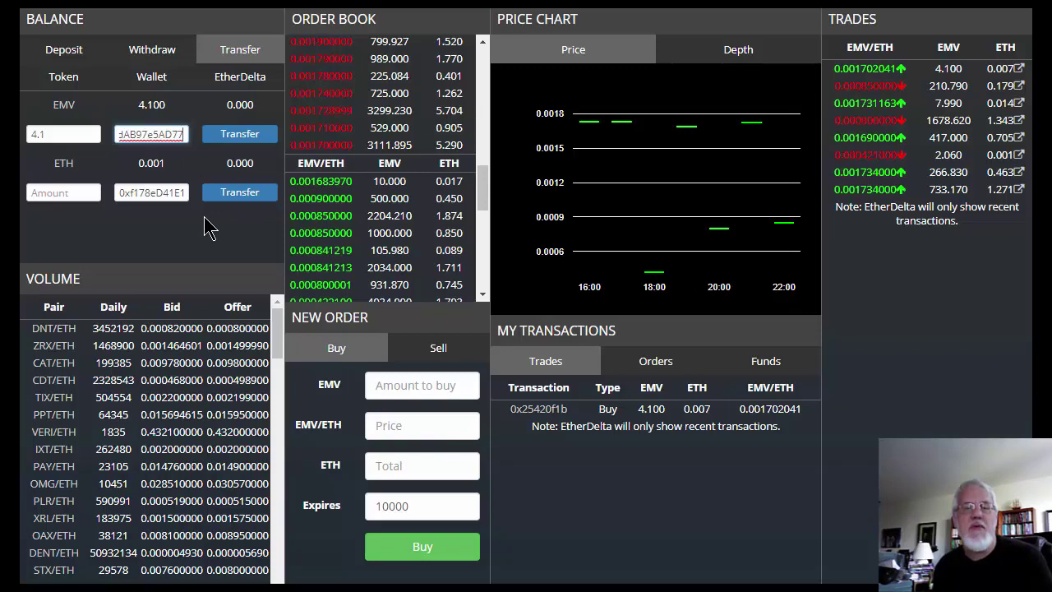
{"action": "left_click", "coordinate": [224, 139]}
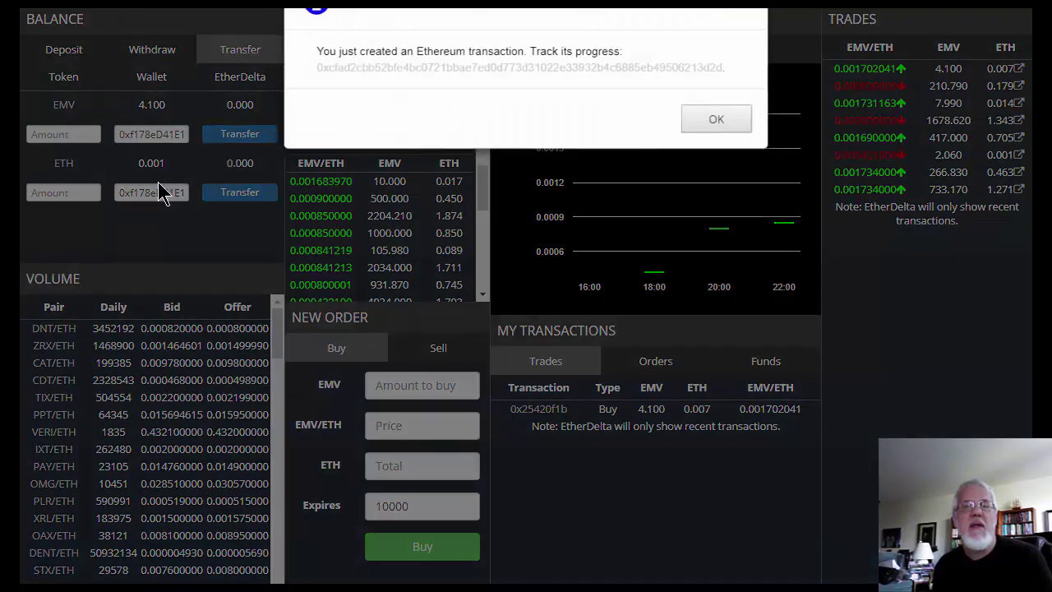
Step: Open the new transfer's Etherscan record in a new tab
{"action": "right_click", "coordinate": [465, 68]}
{"action": "left_click", "coordinate": [500, 74]}
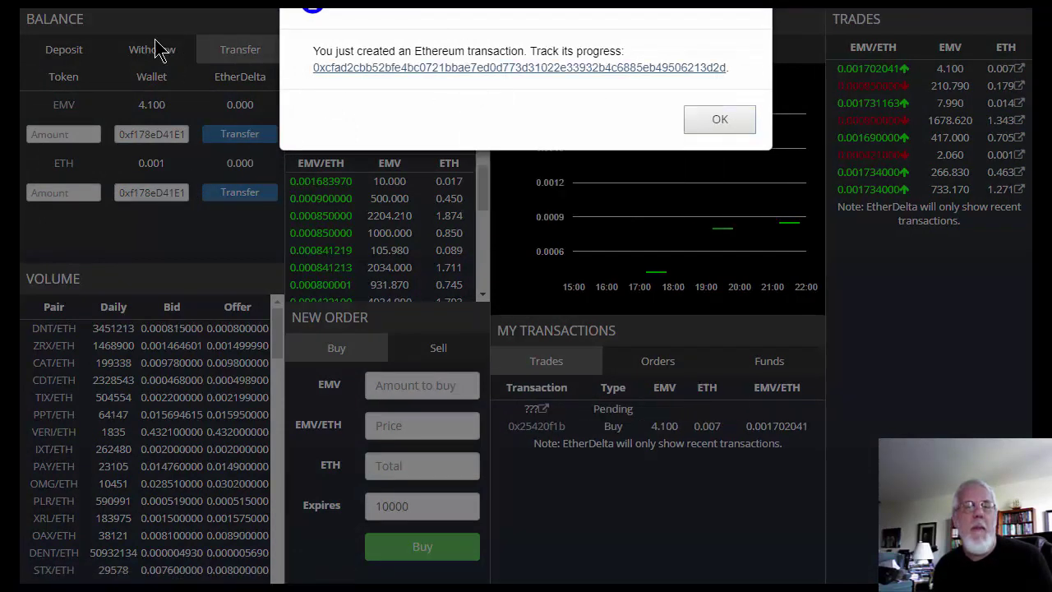
{"action": "key", "text": "ctrl+Tab"}
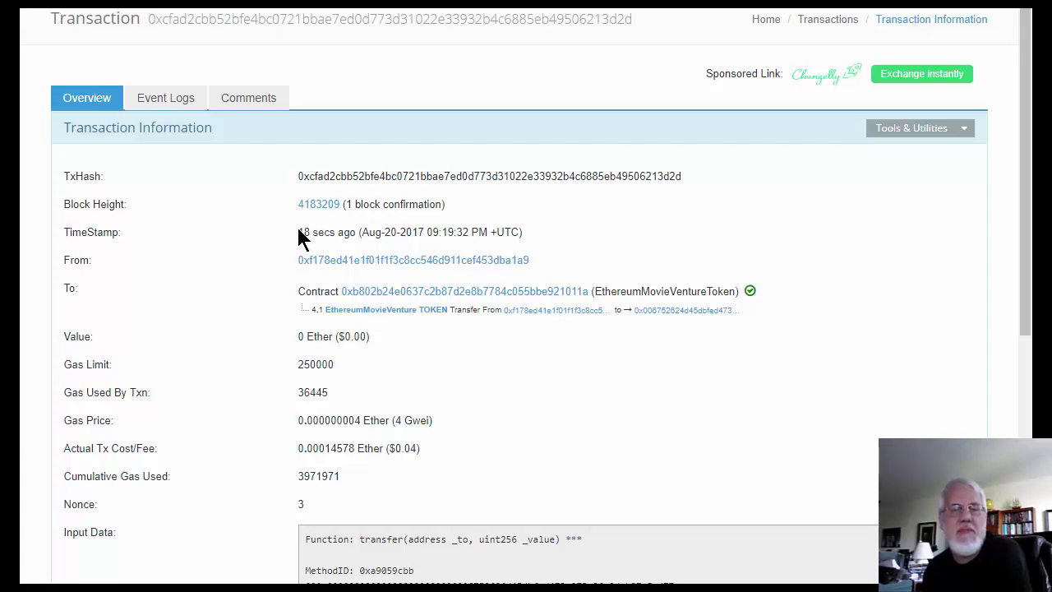
Step: Read the timestamp showing how recently the 4.1 EMV transfer was mined
{"action": "left_click_drag", "start_coordinate": [300, 231], "coordinate": [350, 232]}
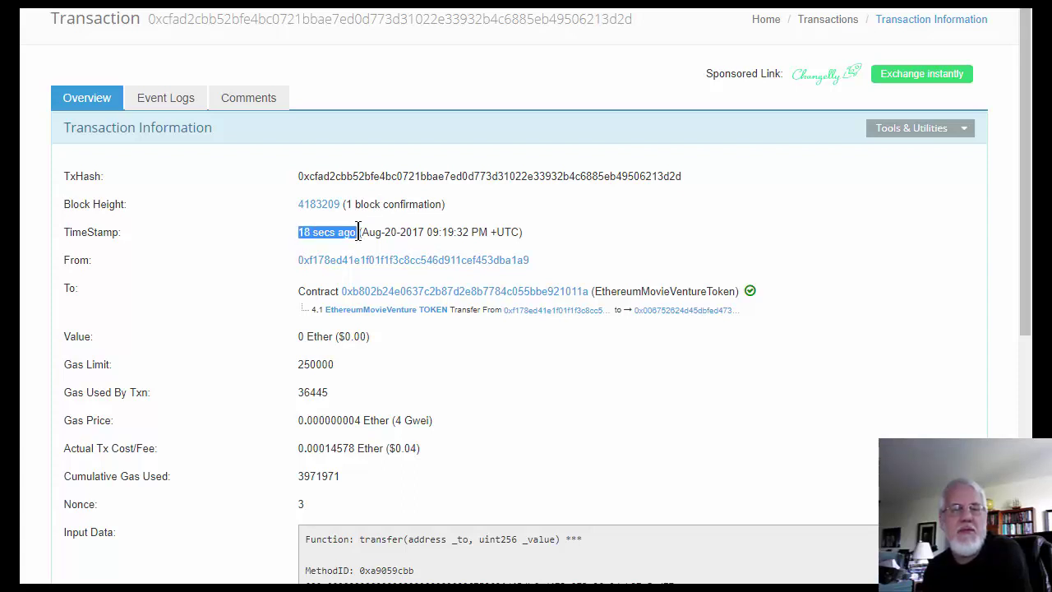
{"action": "left_click", "coordinate": [234, 18]}
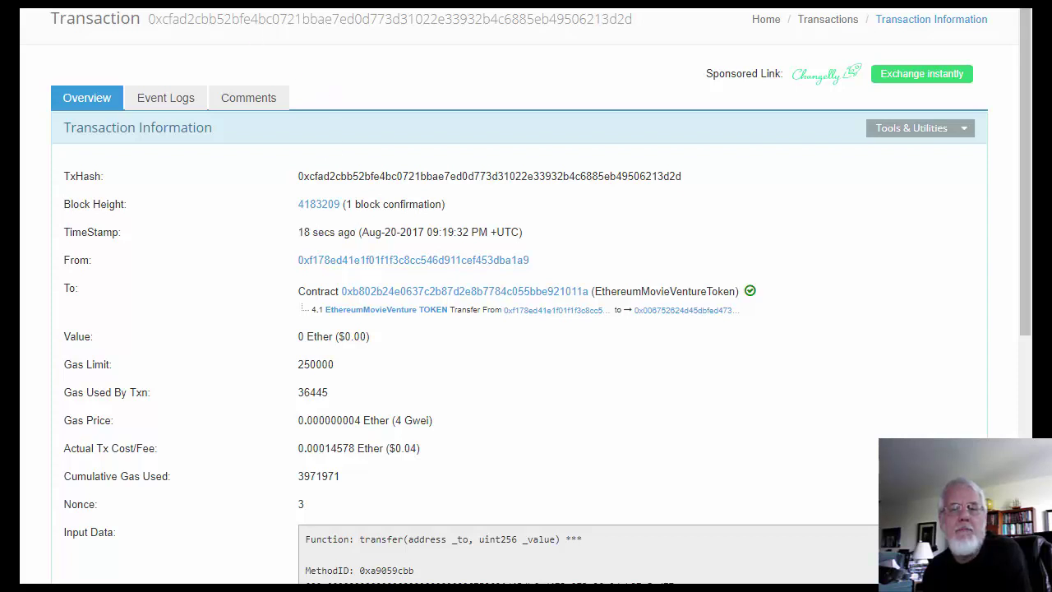
{"action": "scroll", "coordinate": [376, 183], "scroll_direction": "down", "scroll_amount": 4}
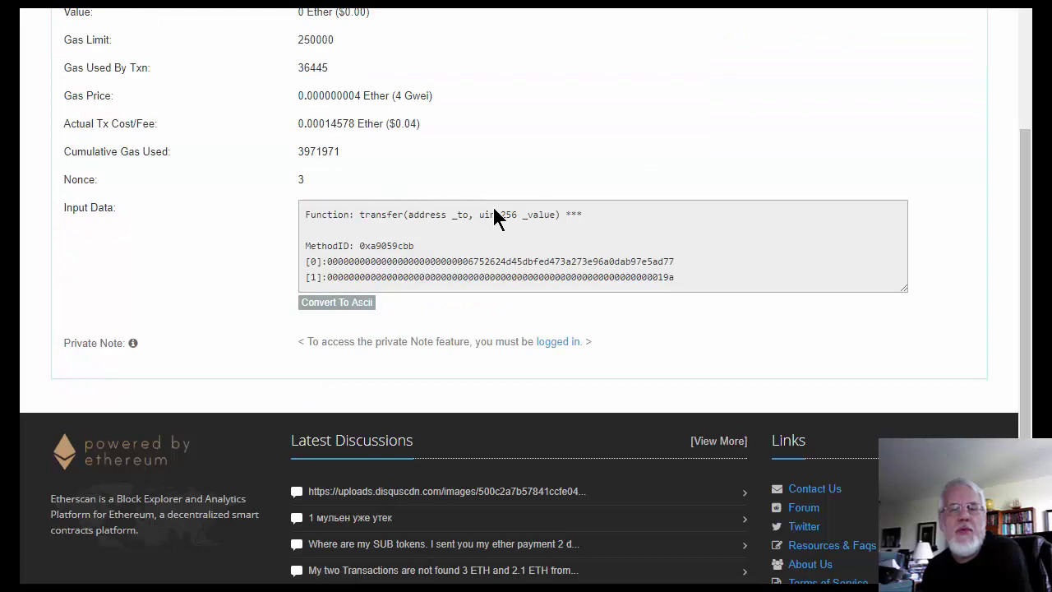
{"action": "scroll", "coordinate": [496, 215], "scroll_direction": "up", "scroll_amount": 3}
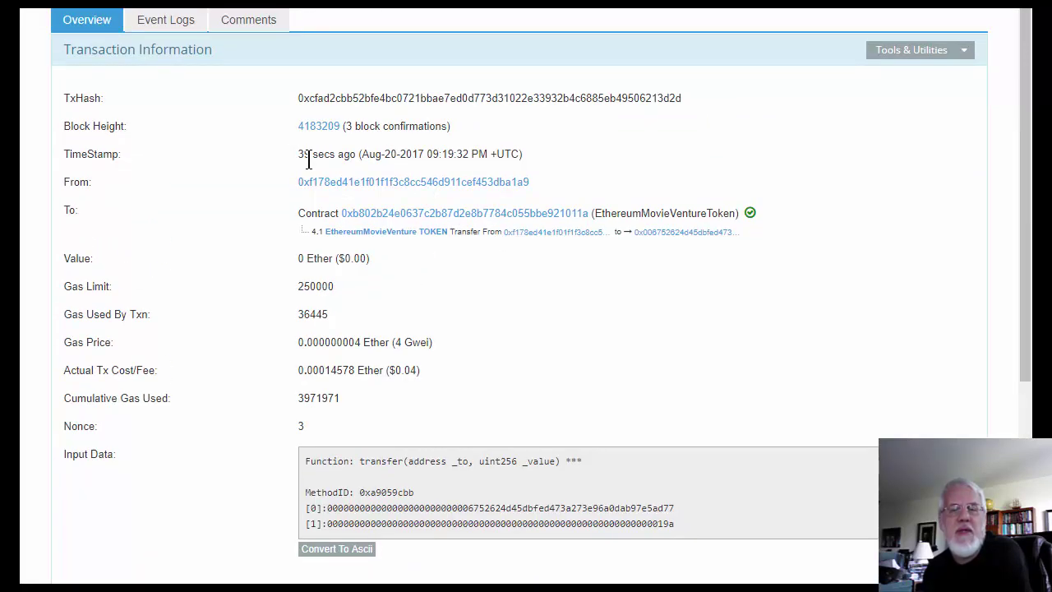
{"action": "left_click_drag", "start_coordinate": [298, 156], "coordinate": [346, 157]}
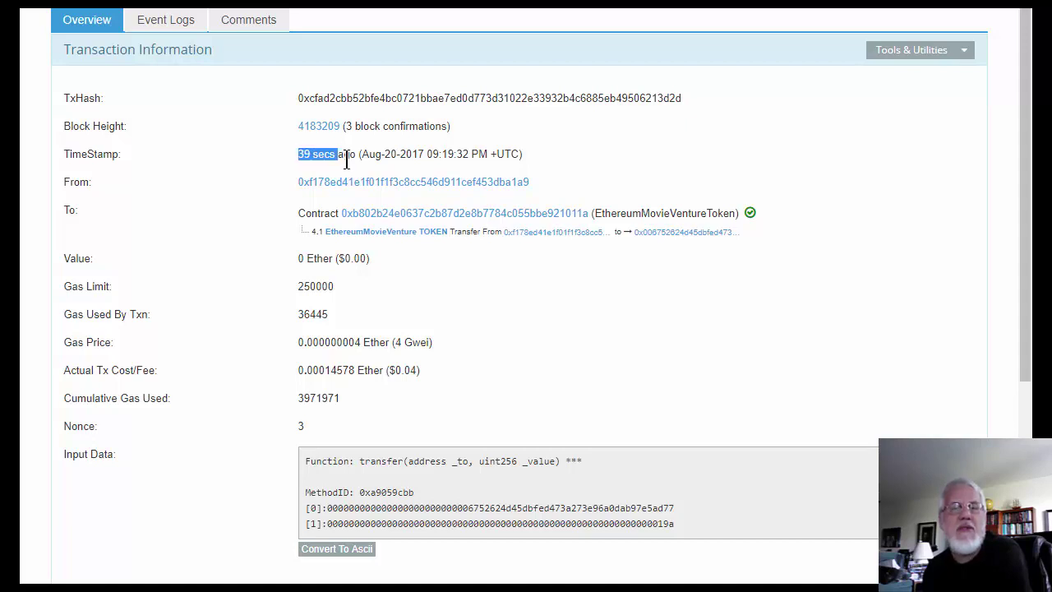
{"action": "left_click", "coordinate": [347, 133]}
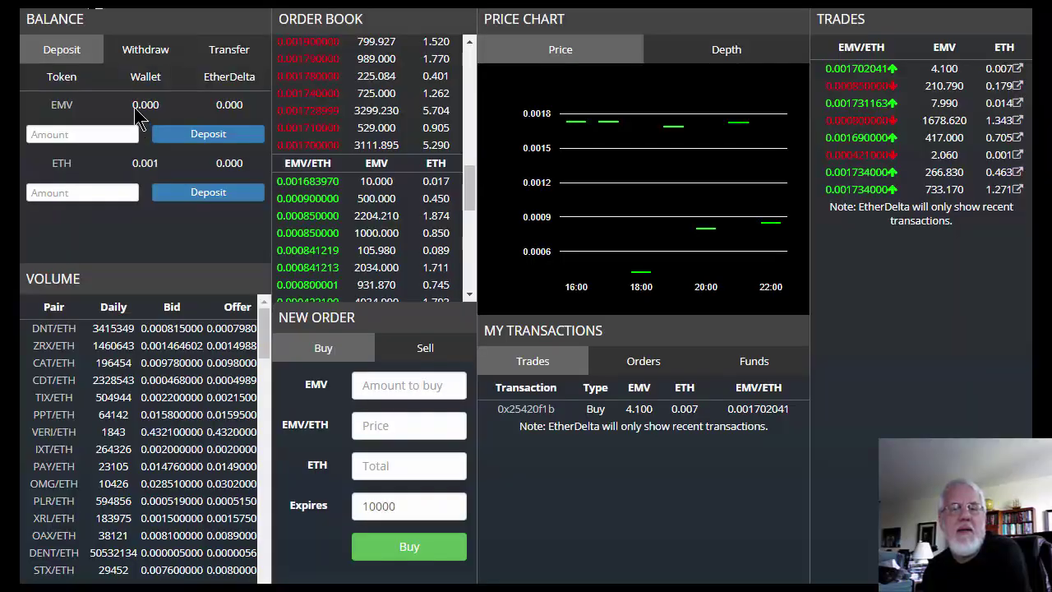
Step: Highlight the 0.000 EMV wallet balance in EtherDelta
{"action": "double_click", "coordinate": [141, 104]}
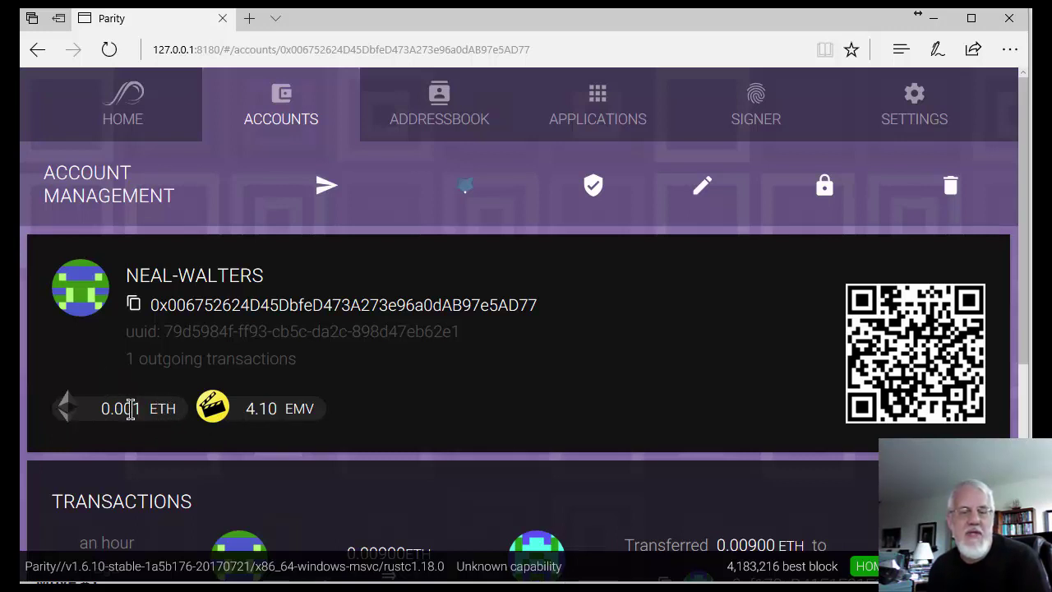
Step: Check Parity's 4.10 EMV balance, the account address and its transaction history
{"action": "left_click_drag", "start_coordinate": [246, 411], "coordinate": [303, 403]}
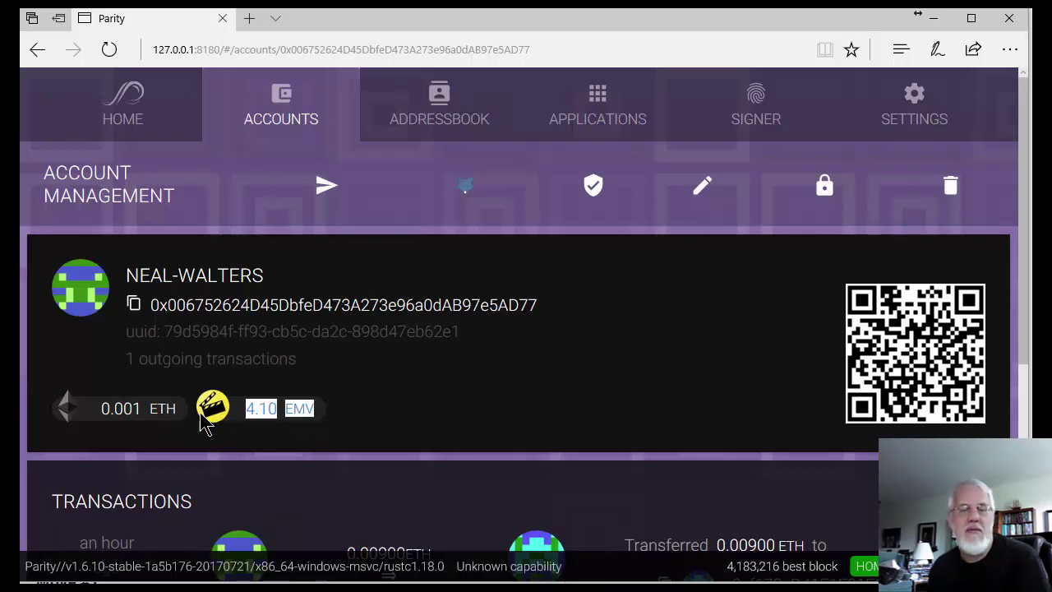
{"action": "left_click", "coordinate": [349, 418]}
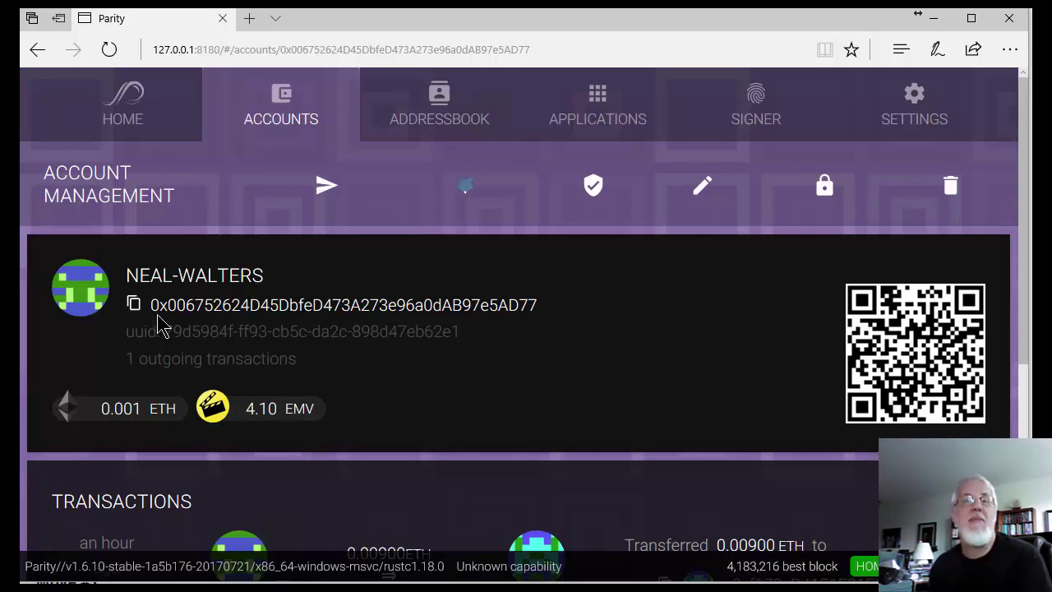
{"action": "left_click_drag", "start_coordinate": [147, 303], "coordinate": [548, 297]}
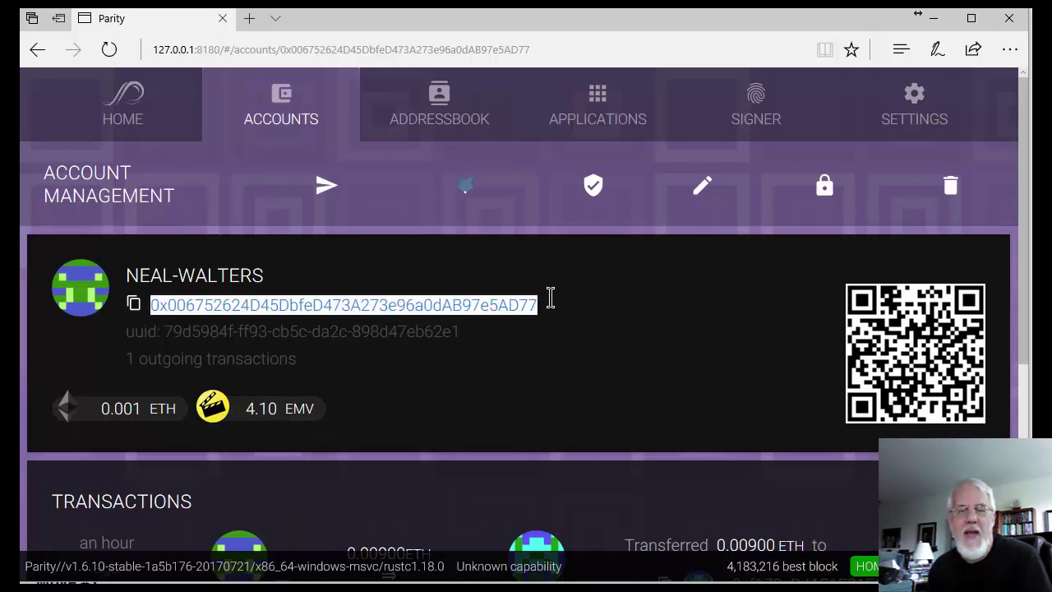
{"action": "left_click", "coordinate": [567, 310]}
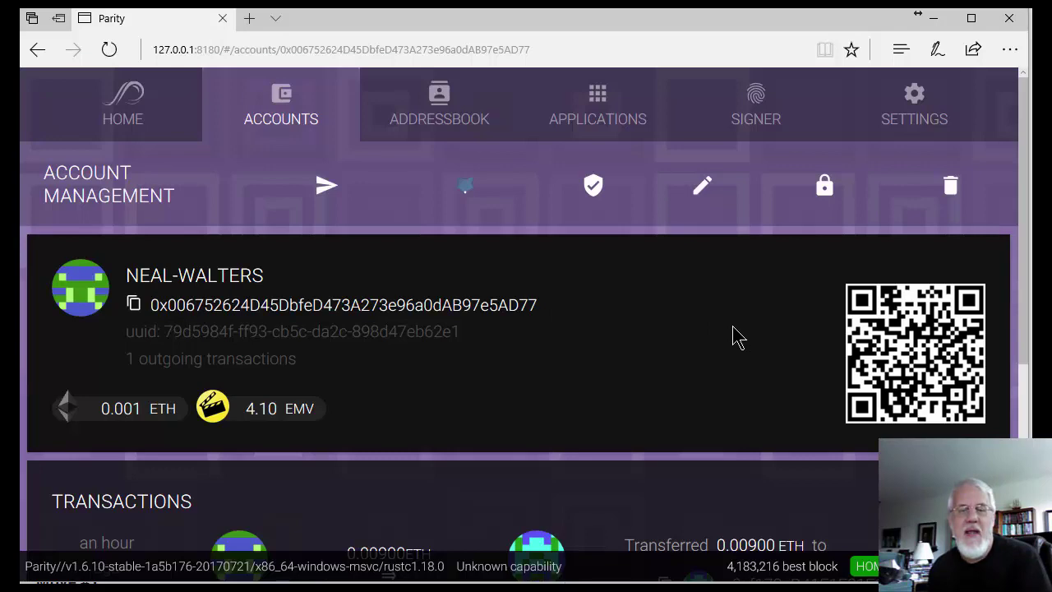
{"action": "scroll", "coordinate": [674, 342], "scroll_direction": "down", "scroll_amount": 3}
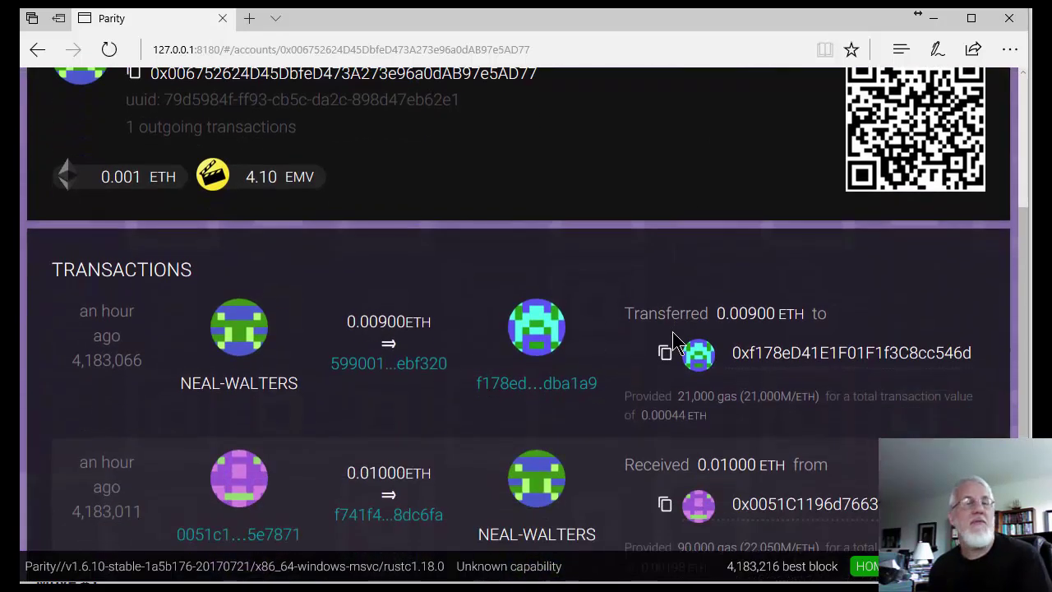
{"action": "scroll", "coordinate": [666, 338], "scroll_direction": "up", "scroll_amount": 3}
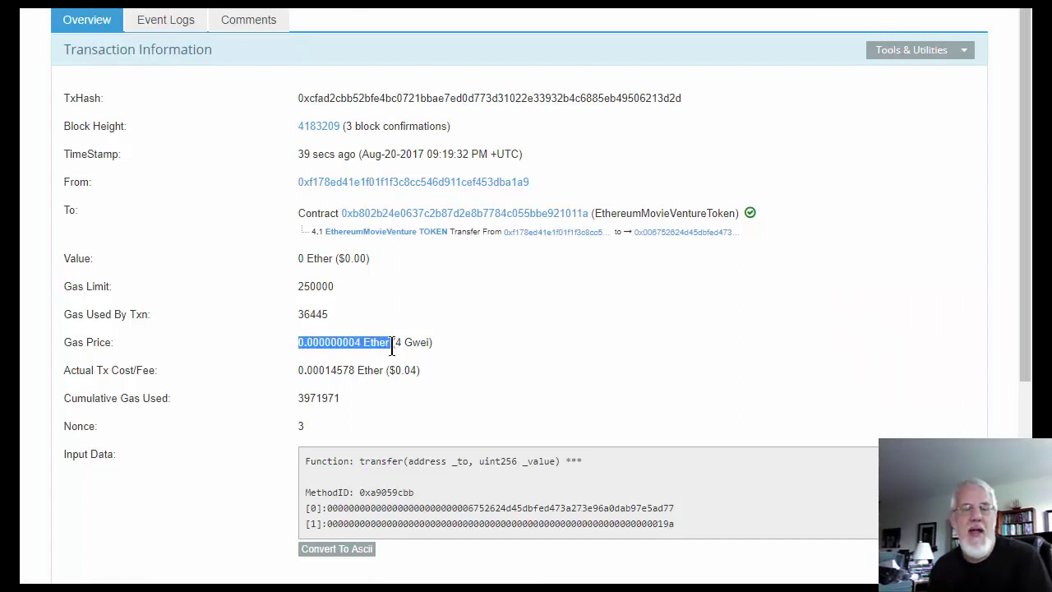
Step: Highlight the 4 Gwei gas price and the $0.04 actual transaction cost on Etherscan
{"action": "left_click", "coordinate": [356, 359]}
{"action": "double_click", "coordinate": [346, 339]}
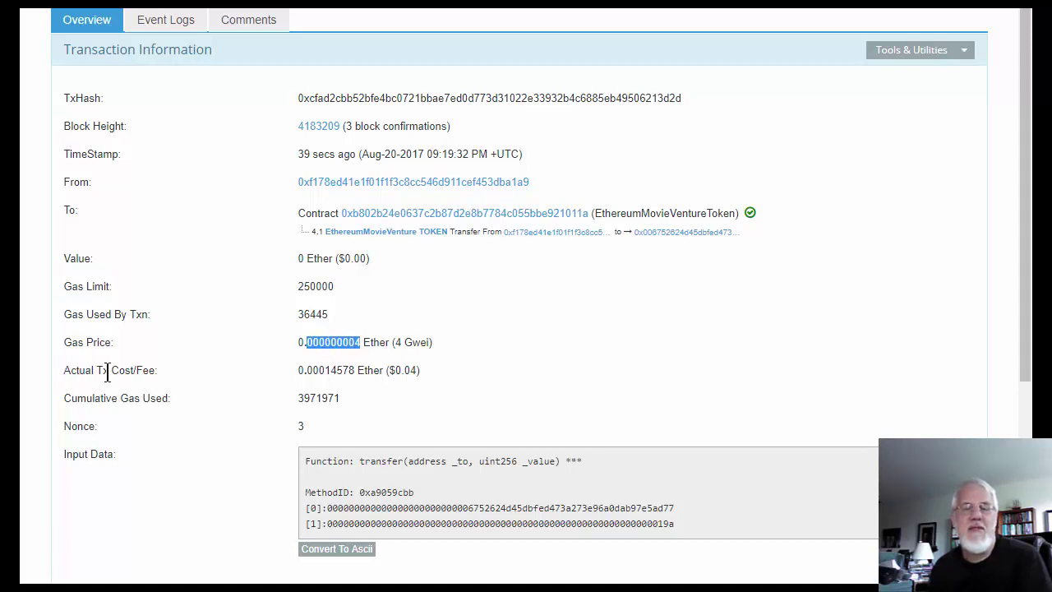
{"action": "left_click", "coordinate": [405, 380]}
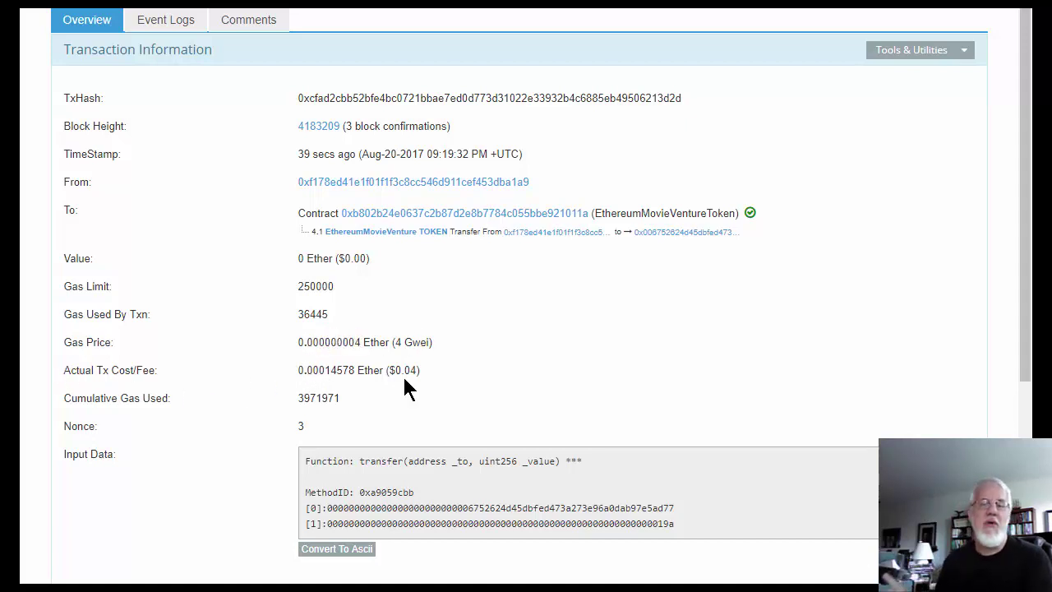
{"action": "left_click_drag", "start_coordinate": [418, 375], "coordinate": [396, 371]}
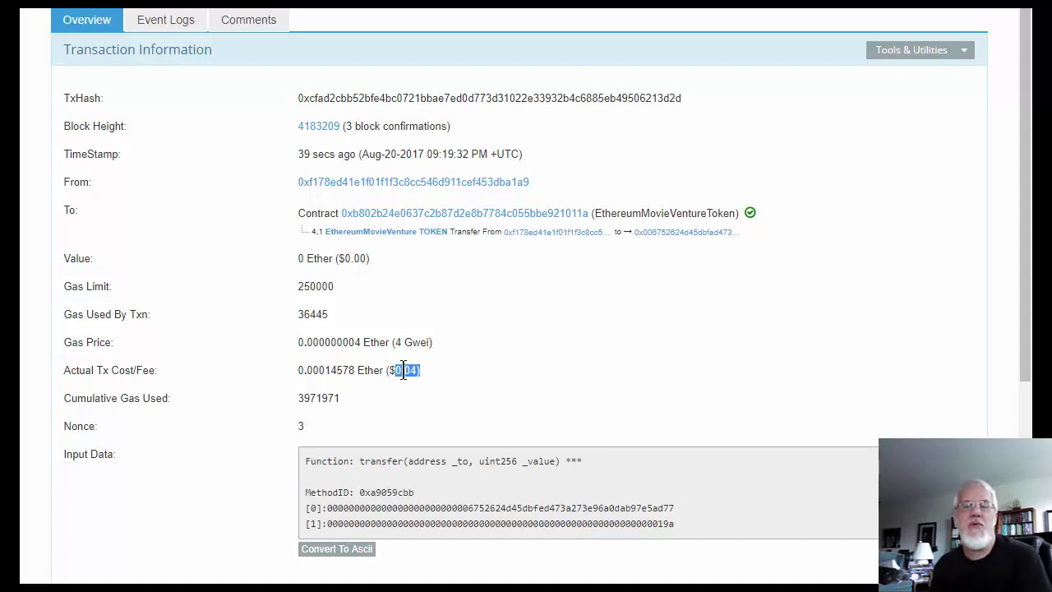
{"action": "left_click", "coordinate": [459, 370]}
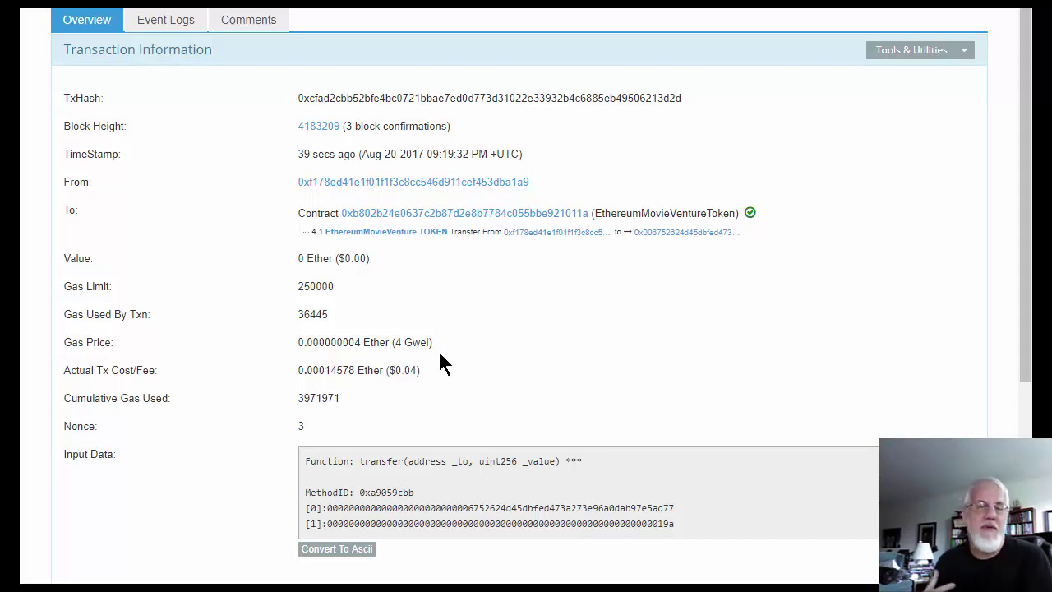
{"action": "left_click_drag", "start_coordinate": [423, 371], "coordinate": [285, 381]}
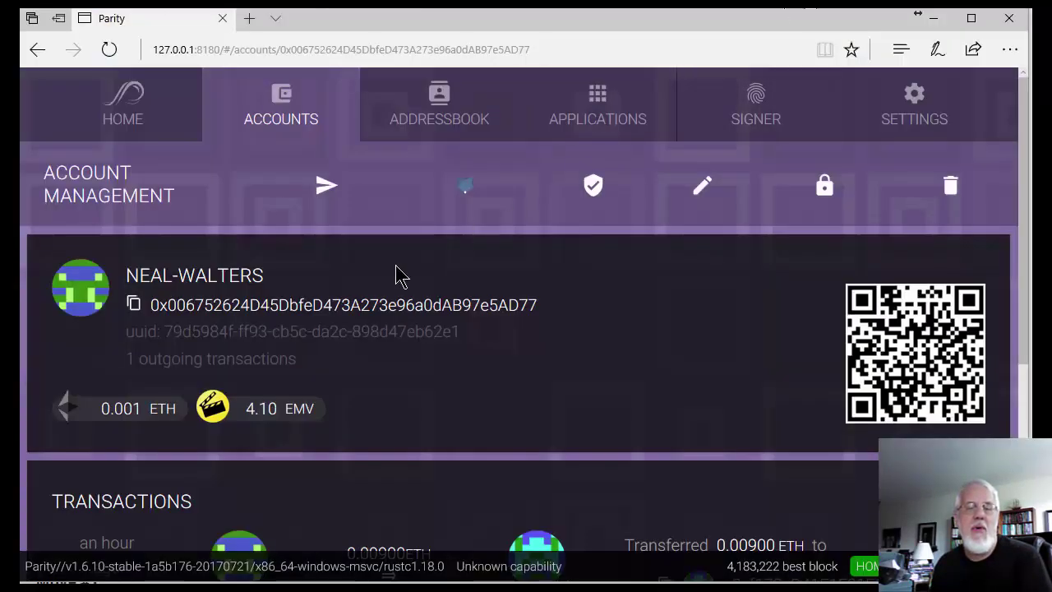
Step: Check Parity's 4.10 EMV balance, then bring the EtherDelta Chrome window forward from the taskbar
{"action": "double_click", "coordinate": [251, 405]}
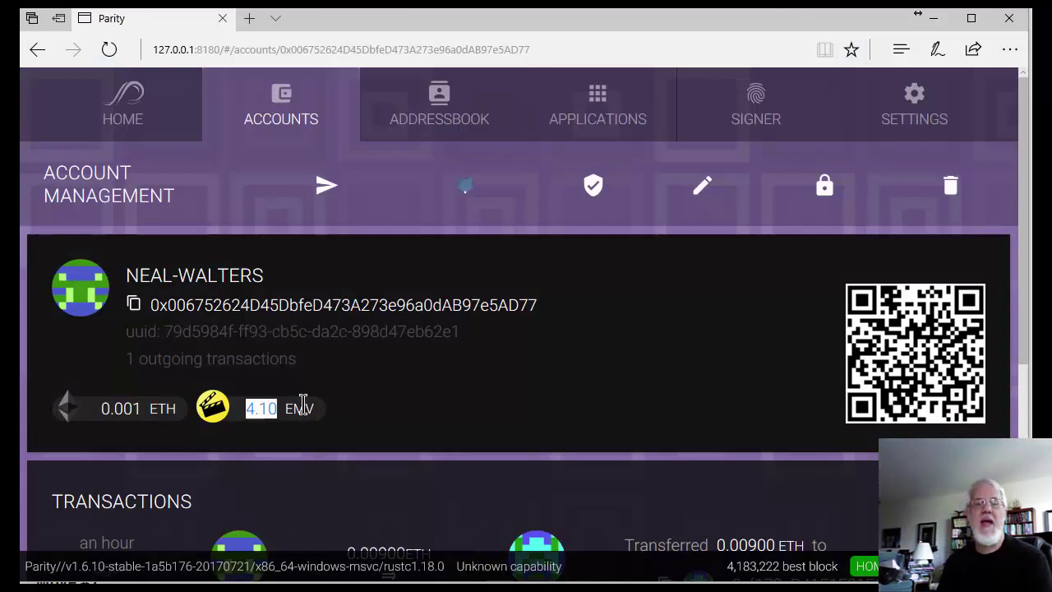
{"action": "left_click", "coordinate": [367, 401]}
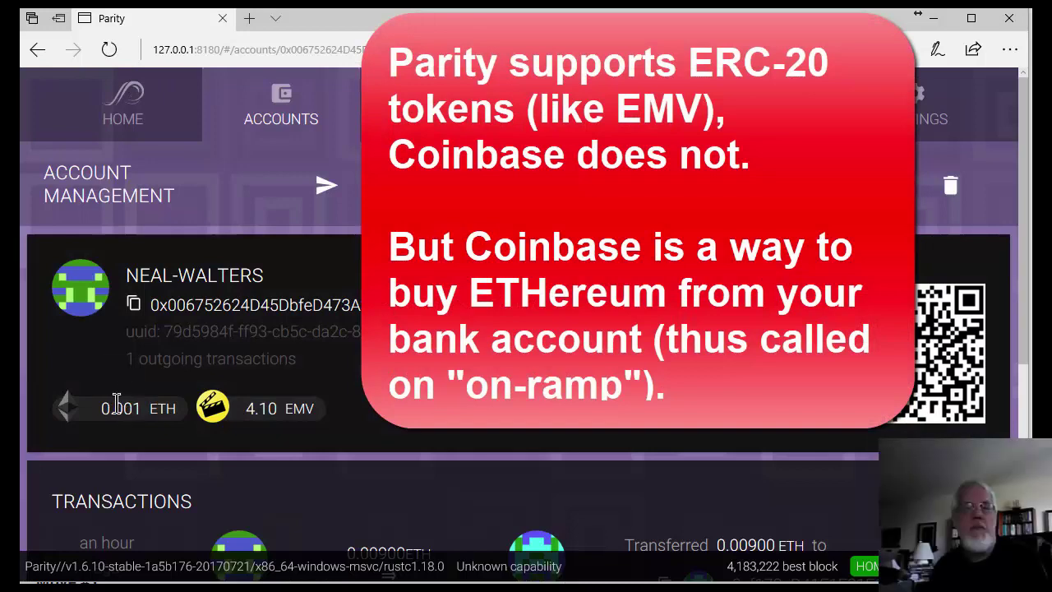
{"action": "mouse_move", "coordinate": [94, 587]}
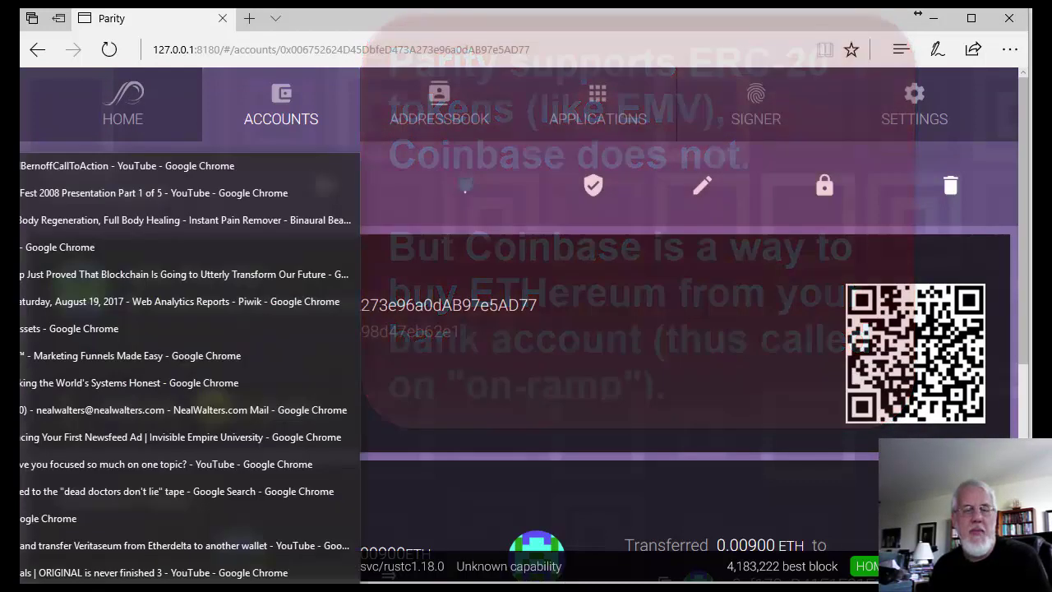
{"action": "left_click", "coordinate": [36, 471]}
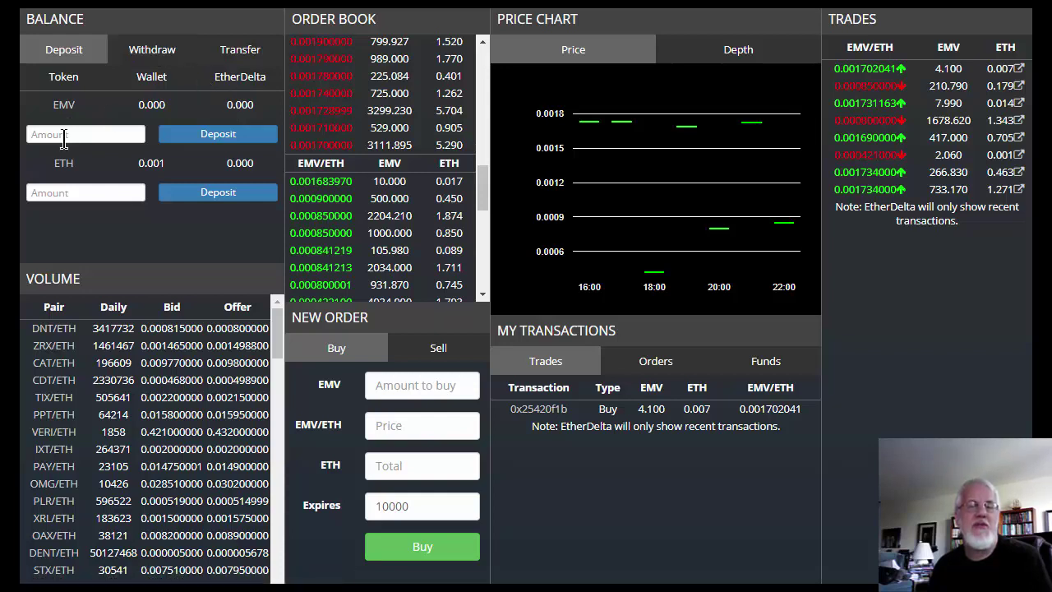
Step: Switch EtherDelta's Balance panel to Transfer and review the smart contract list and 0.001 ETH balance
{"action": "left_click", "coordinate": [249, 52]}
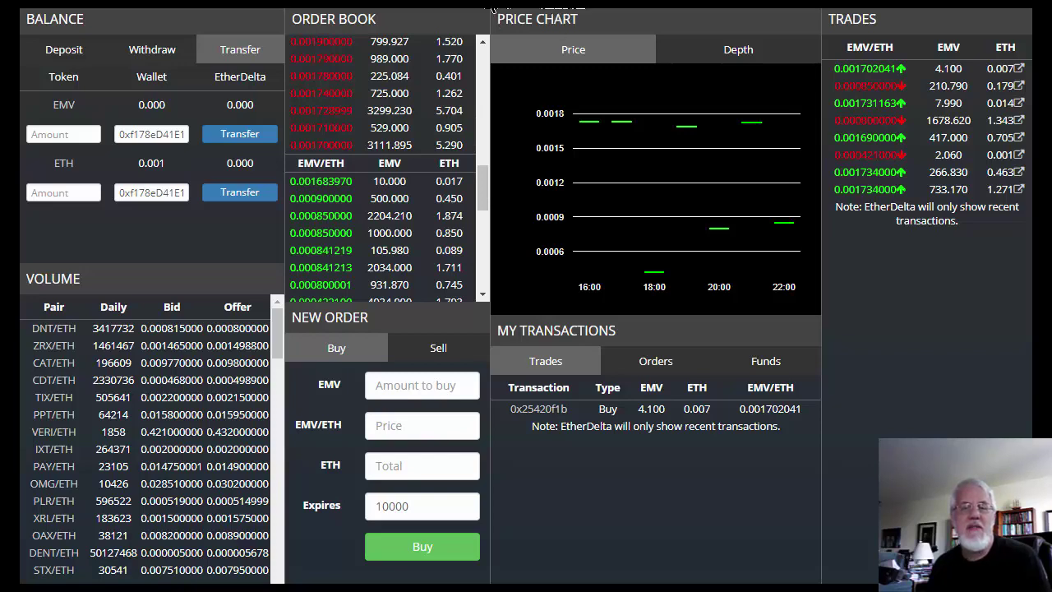
{"action": "left_click", "coordinate": [568, 3]}
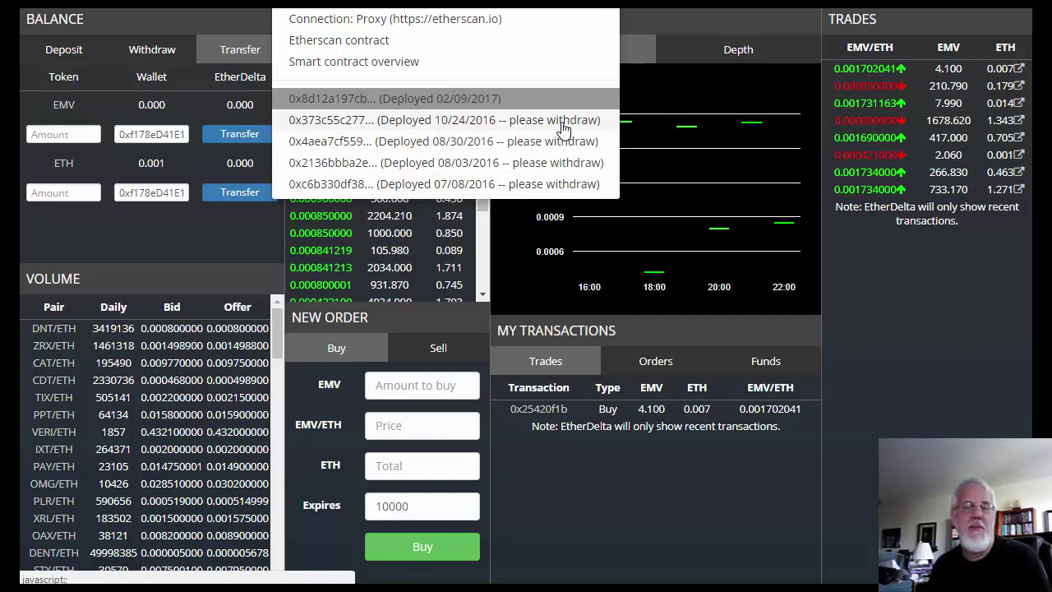
{"action": "left_click", "coordinate": [351, 105]}
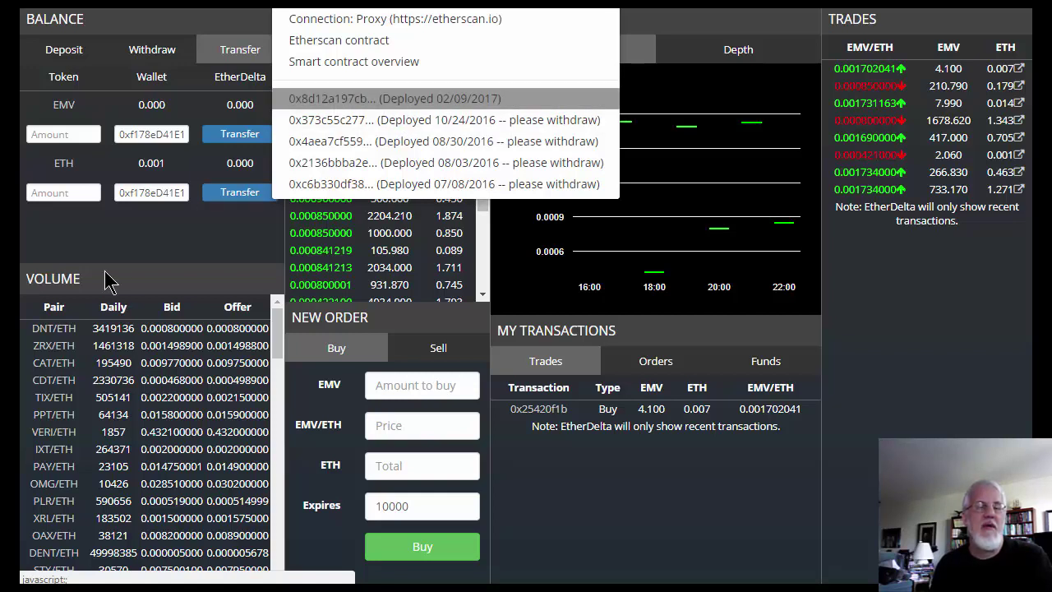
{"action": "left_click", "coordinate": [134, 242]}
{"action": "double_click", "coordinate": [146, 164]}
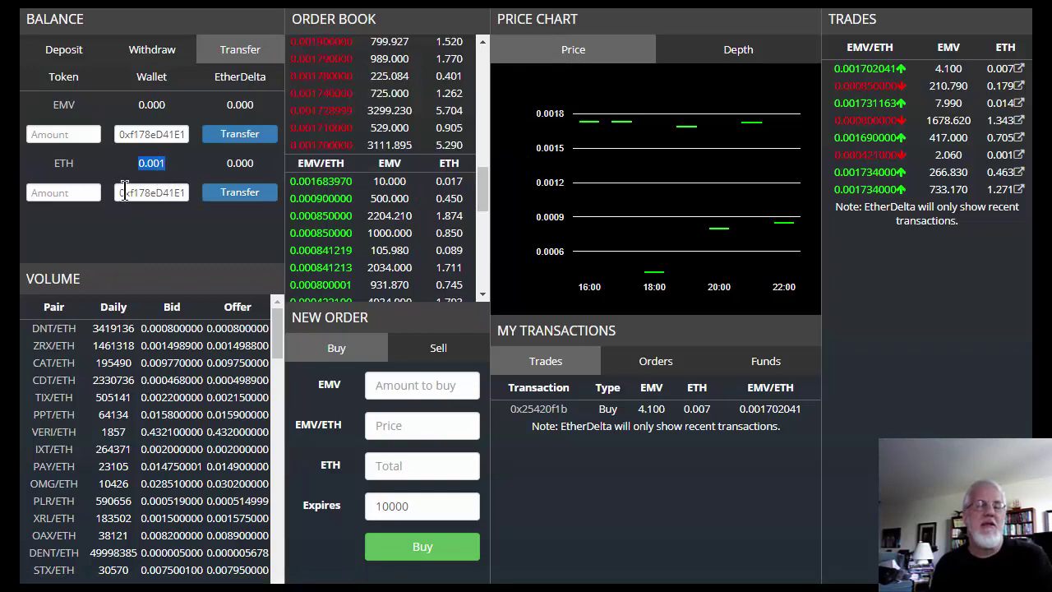
{"action": "left_click", "coordinate": [146, 194]}
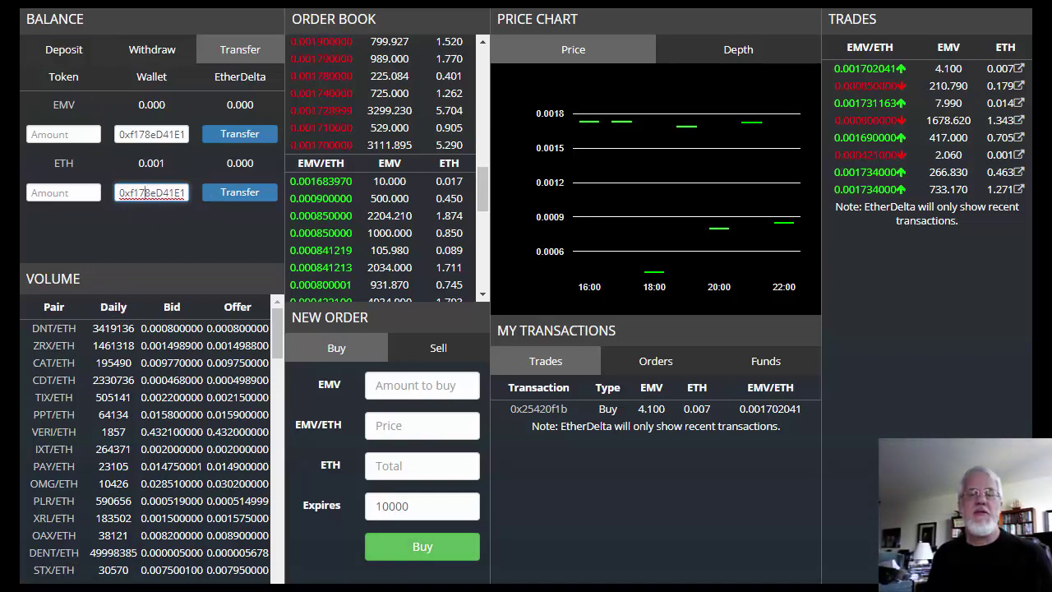
Step: Return to Parity and confirm the account still holds 4.10 EMV
{"action": "key", "text": "alt+Tab"}
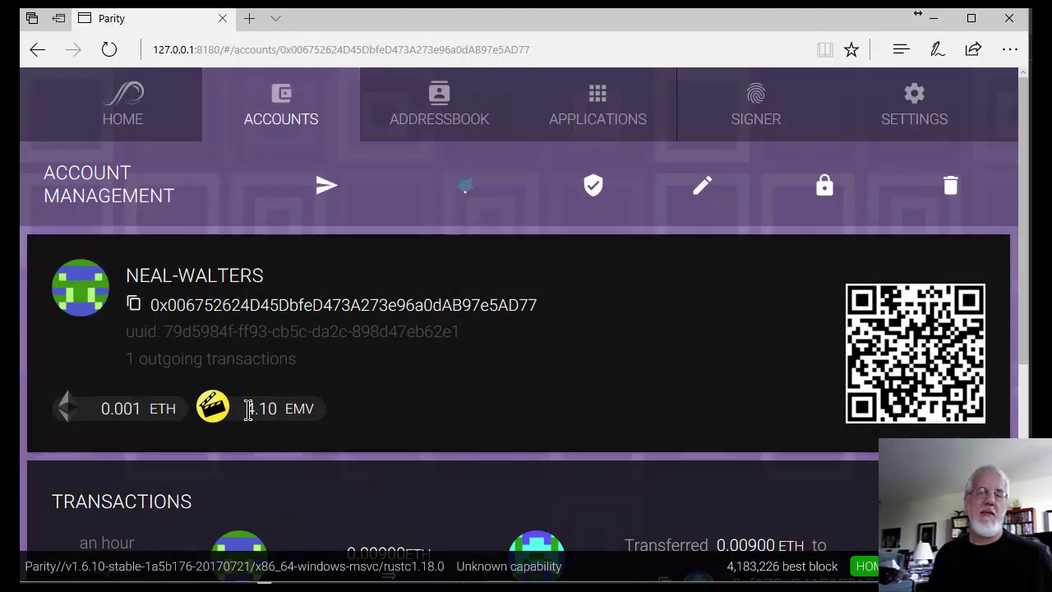
{"action": "left_click_drag", "start_coordinate": [247, 408], "coordinate": [329, 416]}
{"action": "left_click", "coordinate": [355, 424]}
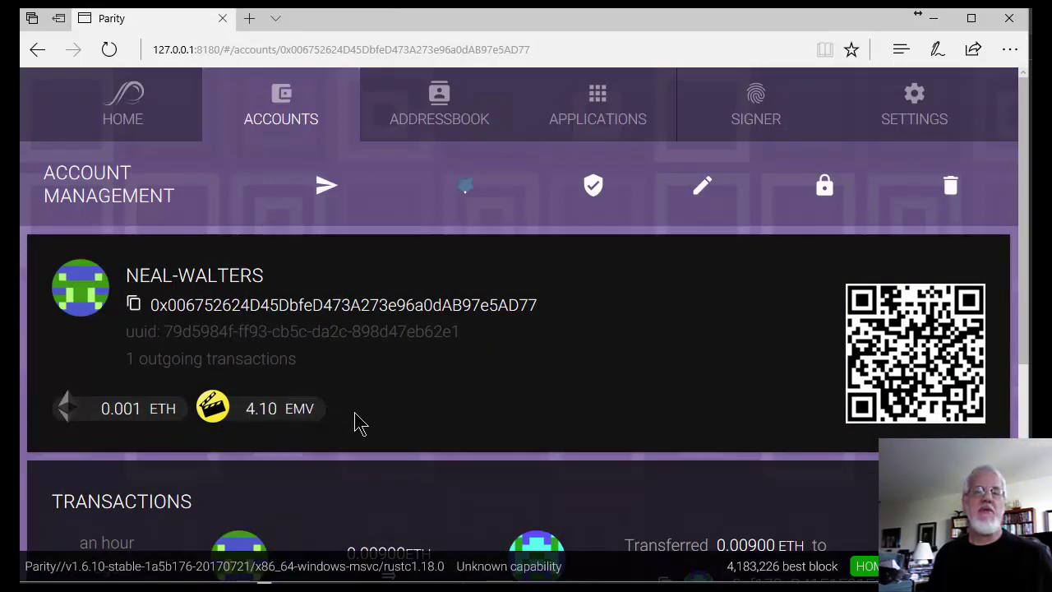